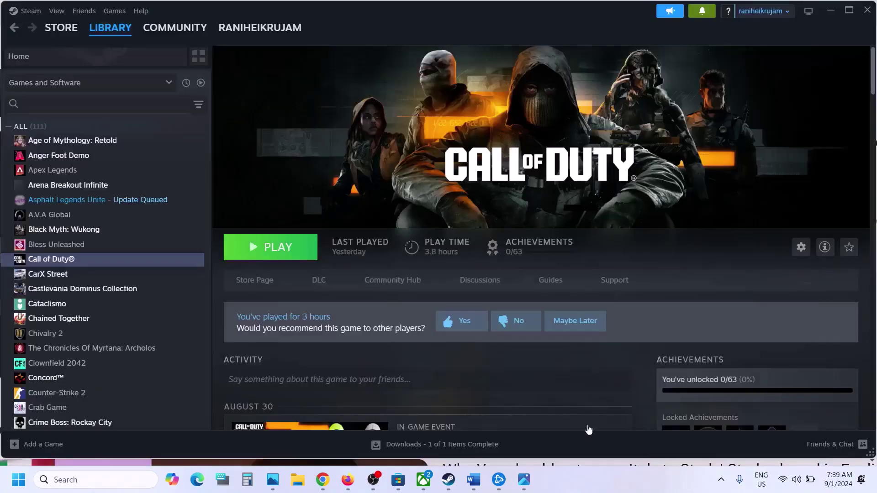
Open the Start menu's power options, then dismiss them and close the Start menu.
click(24, 489)
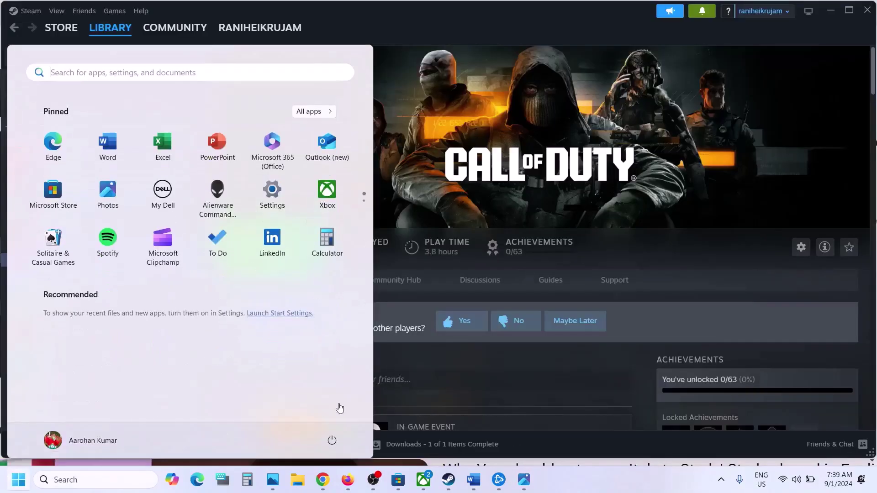
click(333, 443)
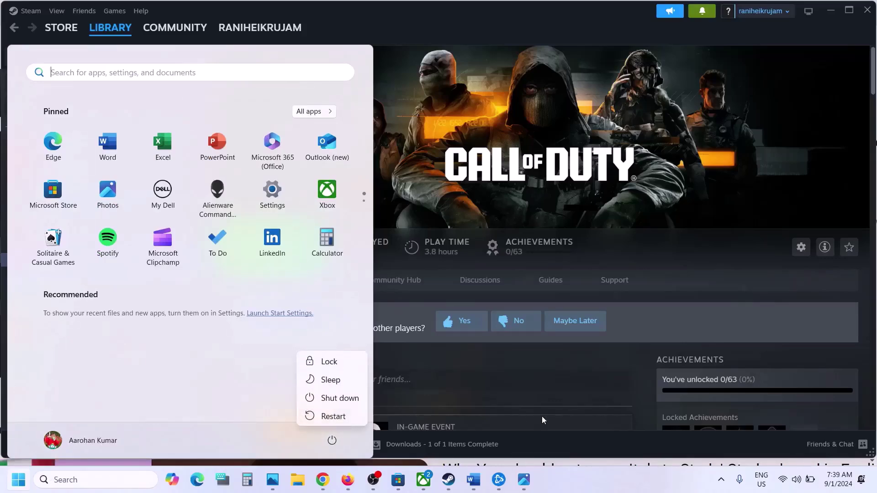
click(586, 360)
click(587, 361)
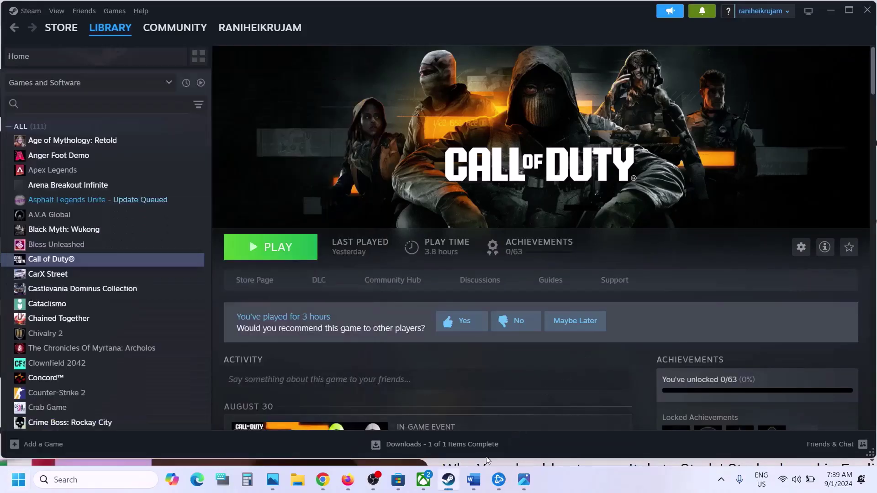
In the Word note, highlight Step 2's uninstall Faceit Anticheat, reWASD or DS4 instruction.
click(474, 480)
scroll(364, 244, down, 3)
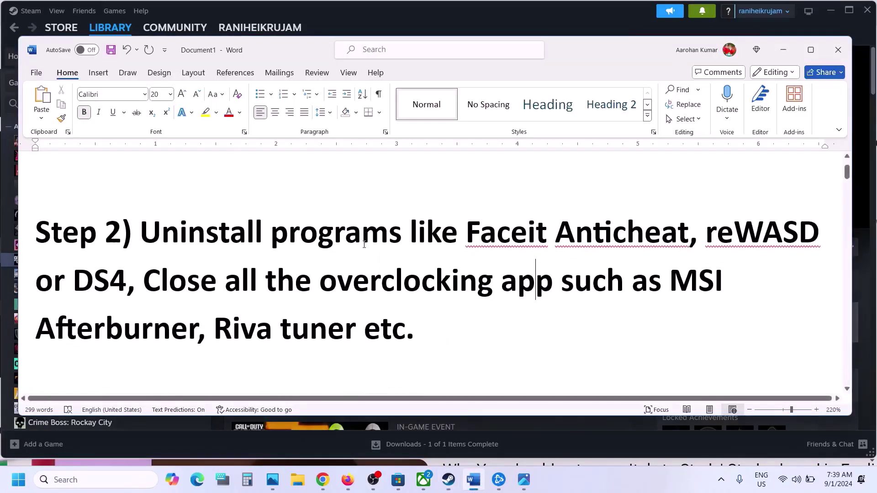
drag(143, 233, 132, 285)
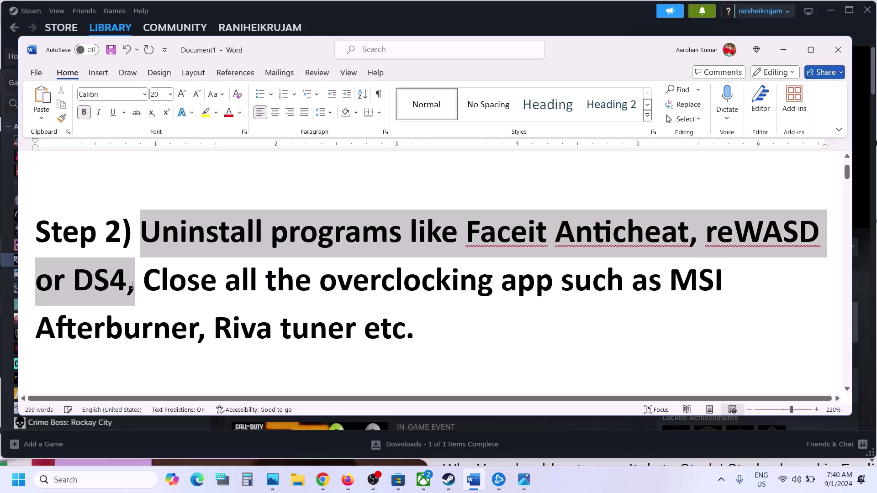
drag(132, 286, 133, 287)
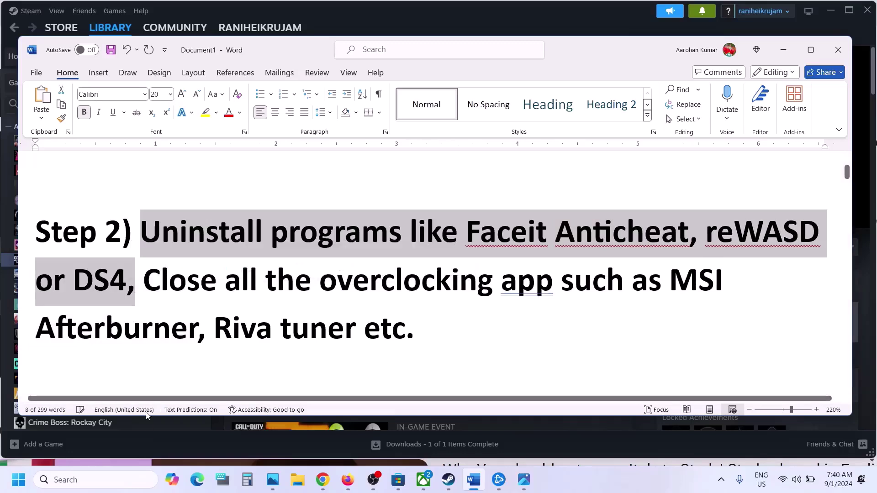
Search 'face' in the taskbar and choose Uninstall for the FACEIT app.
click(79, 478)
text(face)
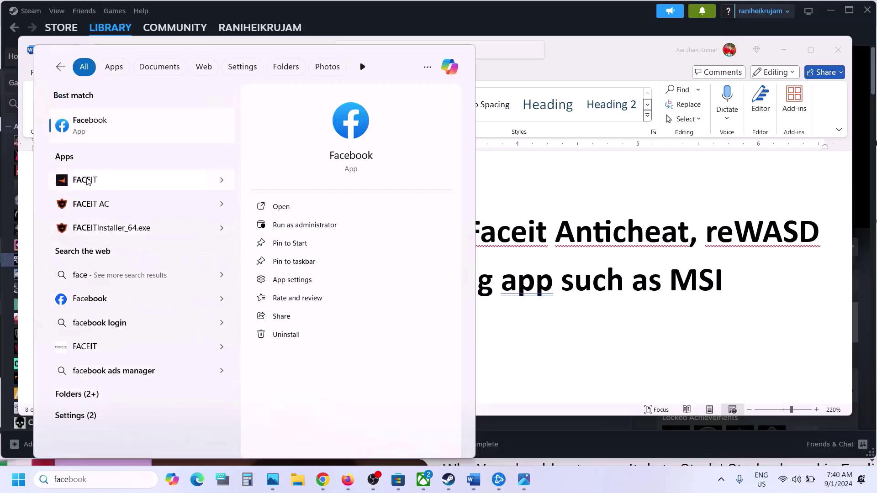
right_click(88, 182)
click(135, 278)
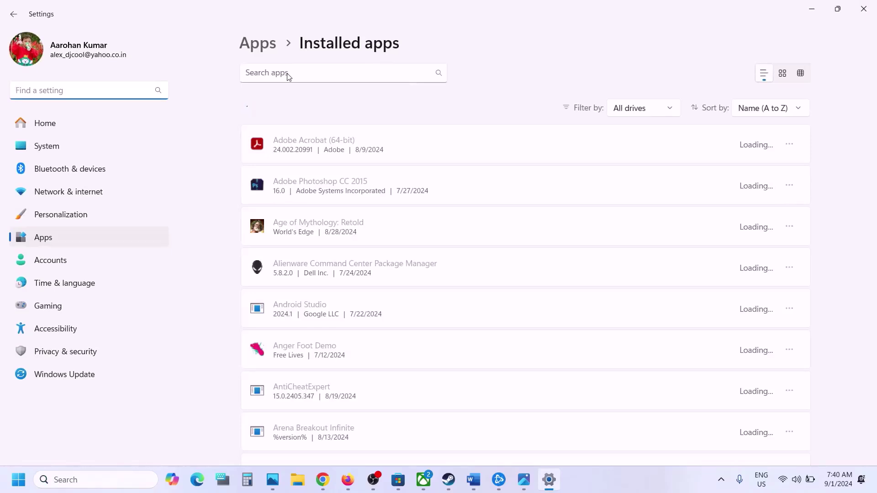
Filter installed apps by 'faceit' and uninstall FACEIT Anti-Cheat, confirming its uninstaller.
click(286, 74)
text(faceit)
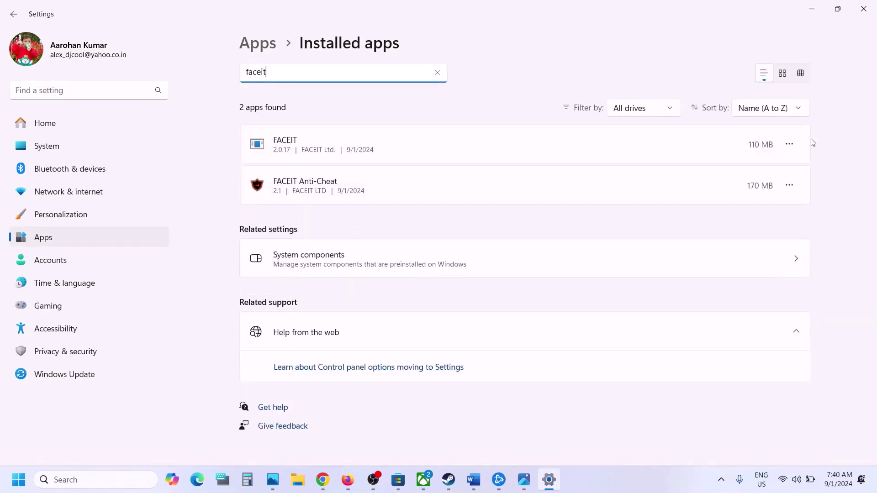
click(795, 182)
click(706, 228)
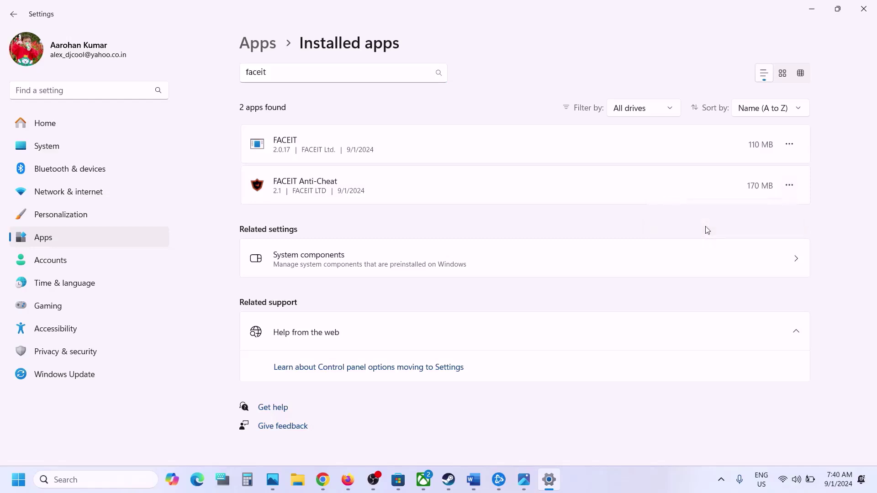
click(777, 249)
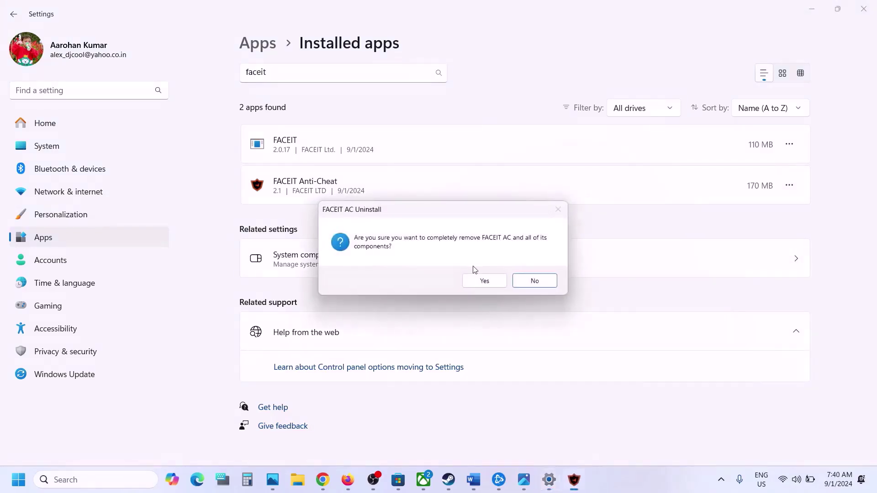
click(481, 280)
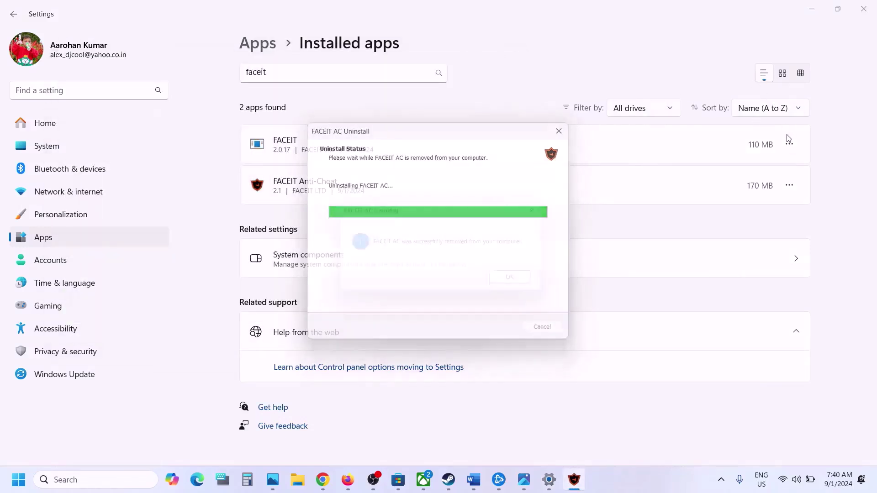
Uninstall the FACEIT app from the Installed apps list.
click(789, 144)
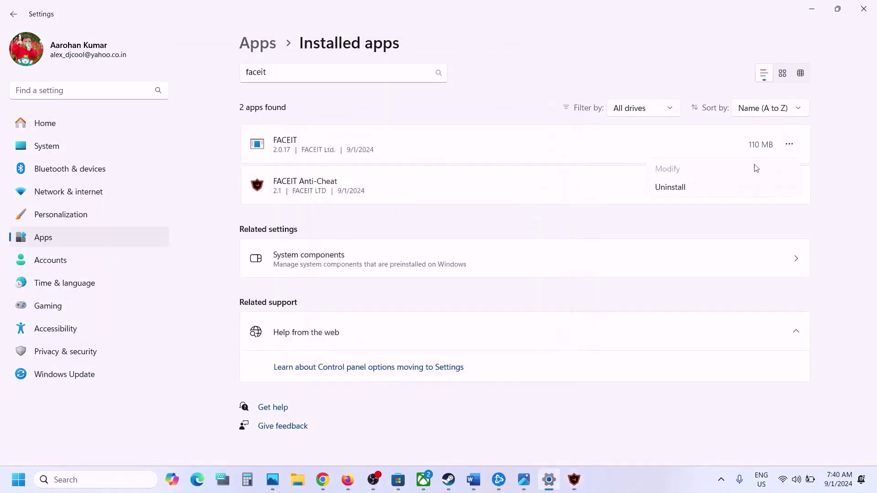
click(687, 189)
click(766, 206)
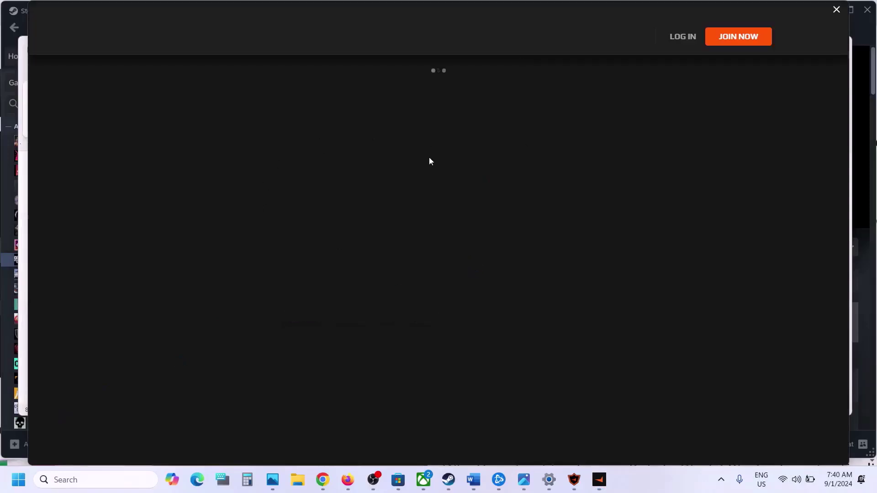
Open and dismiss the Start menu power options, then close the FACEIT removal notice.
key(super)
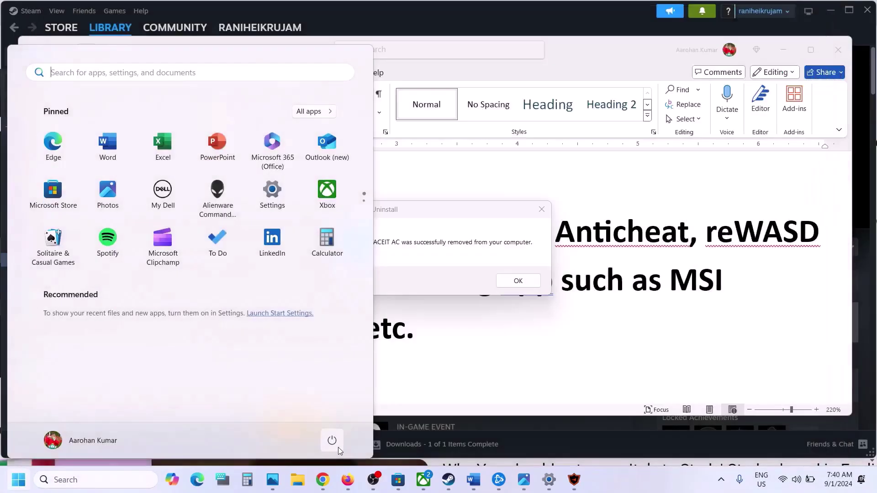
click(337, 447)
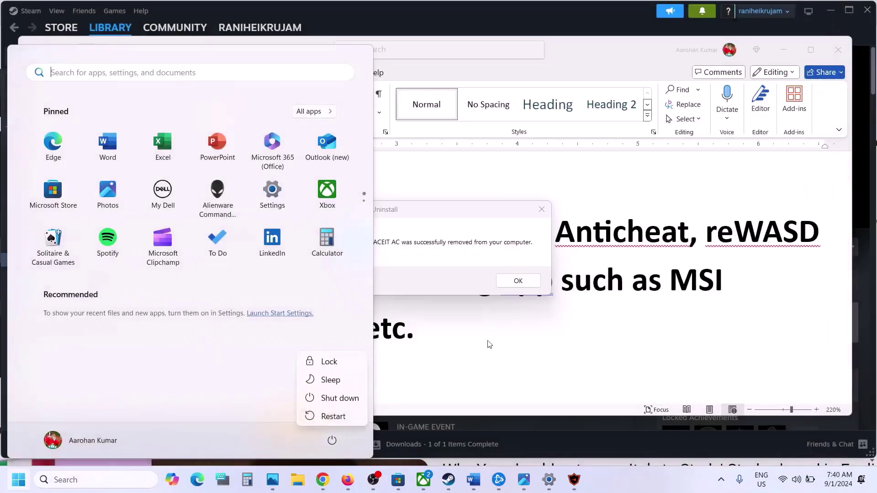
click(478, 281)
click(513, 281)
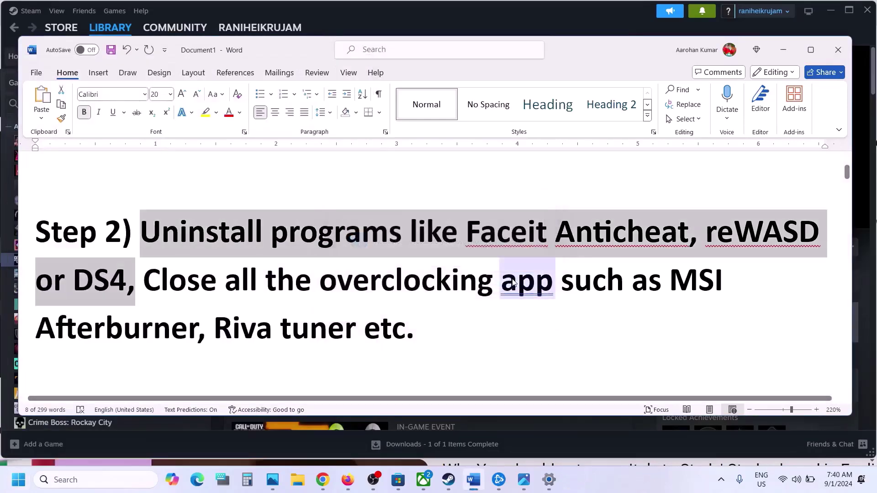
Highlight and clear Step 2's 'reWASD or DS4' and overclocking app text in Word.
right_click(701, 221)
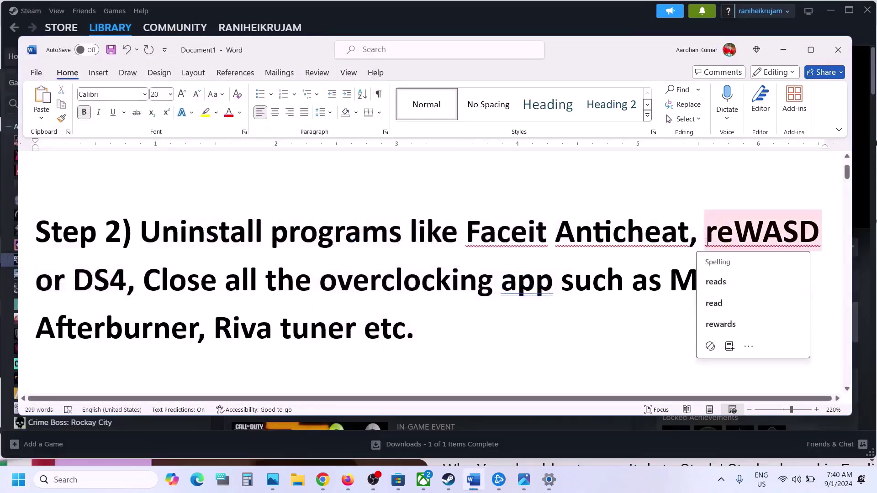
click(592, 485)
click(709, 237)
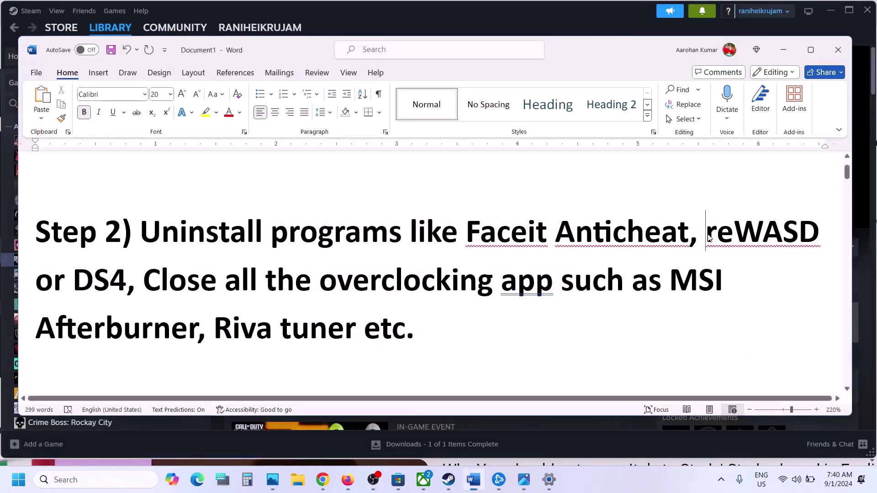
drag(709, 238, 389, 329)
click(141, 286)
click(388, 330)
drag(212, 290, 669, 280)
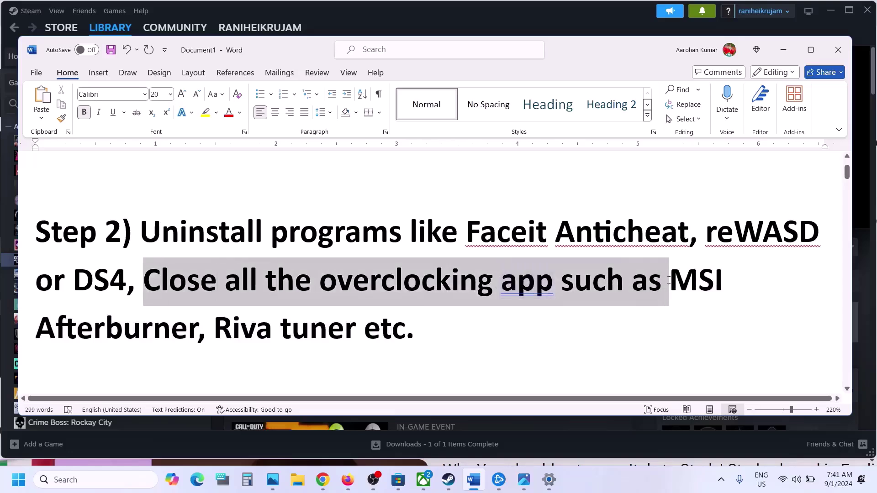
click(327, 337)
Scroll to Step 3 and select its Game Pass instruction and YouTube video link.
scroll(329, 339, down, 3)
scroll(329, 339, down, 1)
drag(172, 294, 589, 294)
drag(515, 326, 68, 338)
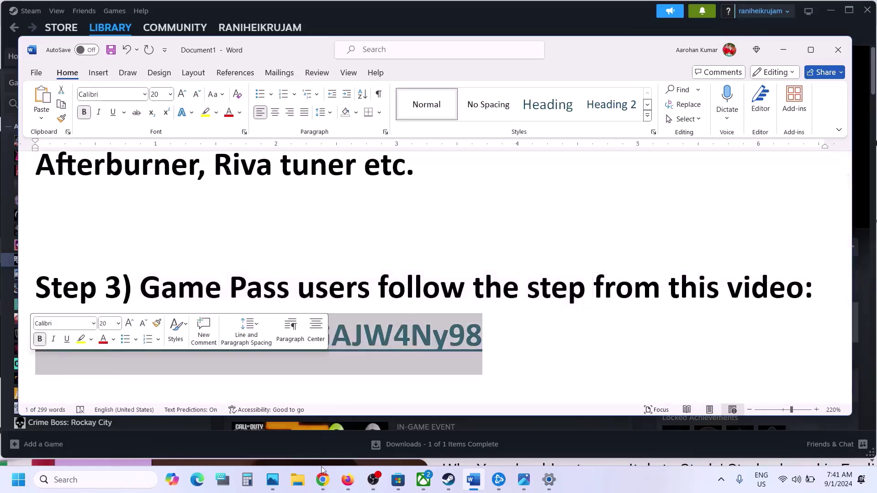
Search the Step 3 video link in Chrome, then minimize the browser.
click(341, 339)
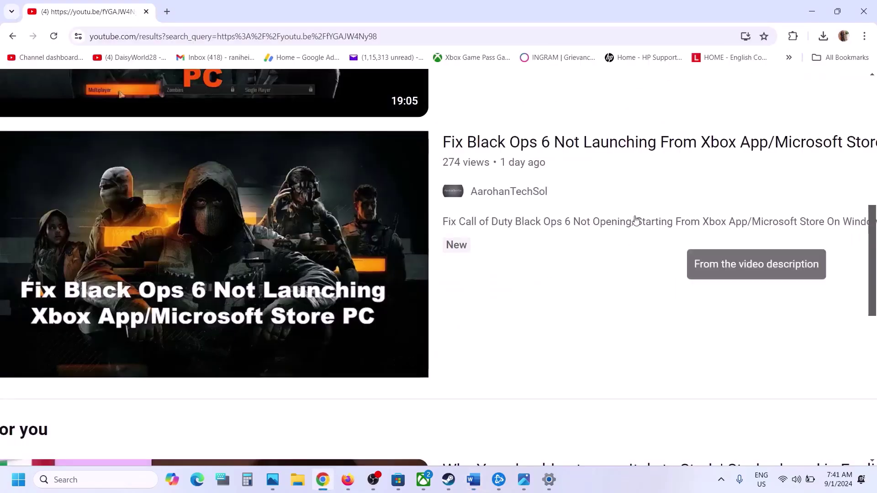
mouse_move(637, 220)
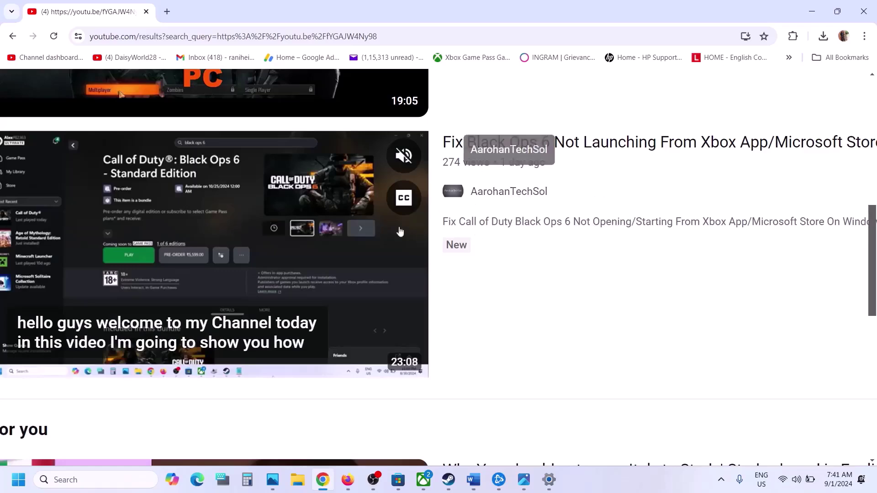
click(808, 13)
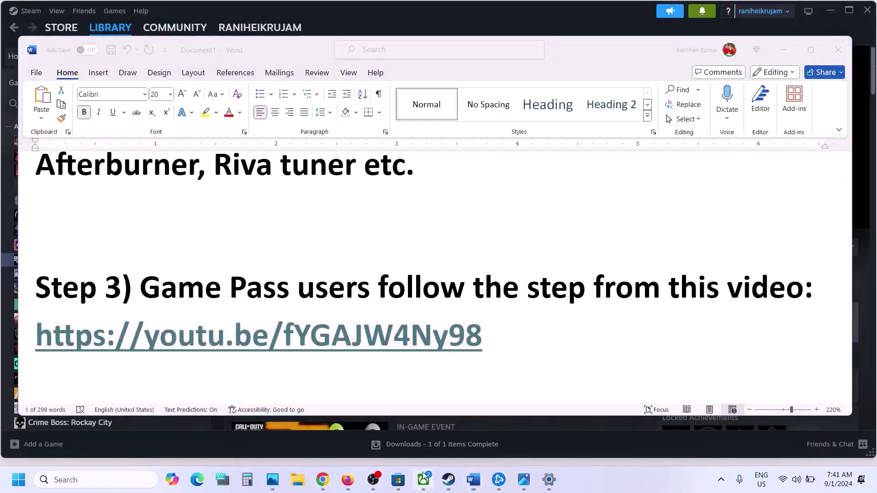
Return to Word and highlight the Step 4 Verify/Repair game files instruction.
click(424, 480)
click(423, 479)
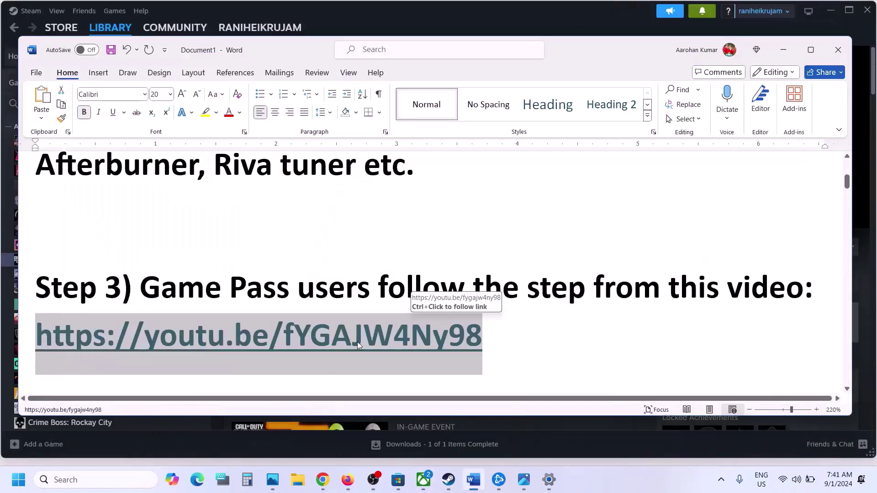
scroll(357, 341, down, 4)
drag(159, 311, 417, 310)
click(417, 433)
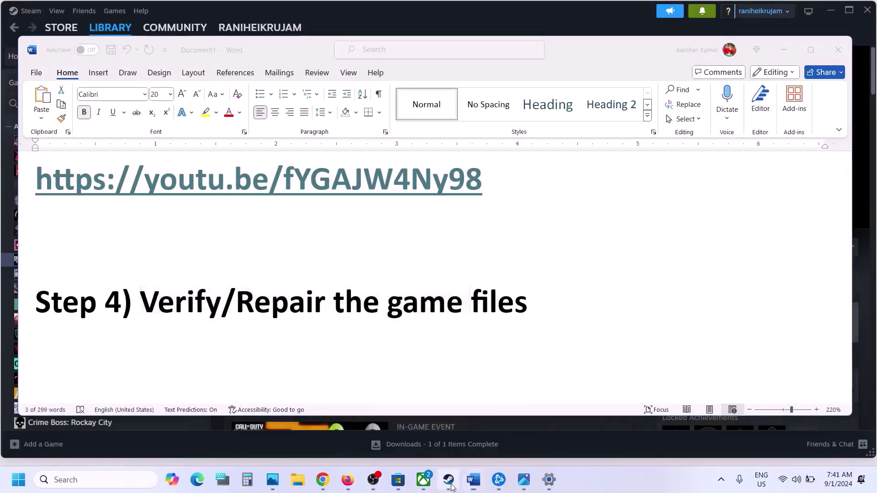
Run Verify integrity of game files from Call of Duty's Steam Properties > Installed Files.
right_click(119, 263)
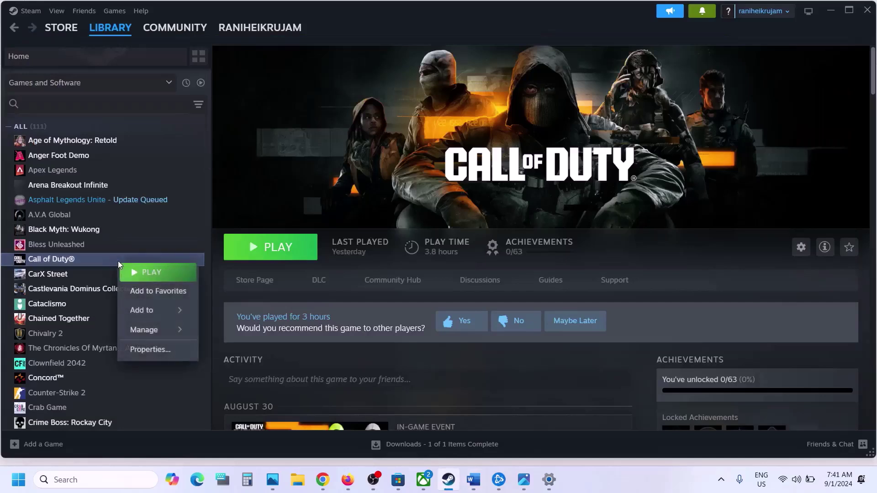
click(147, 349)
click(250, 161)
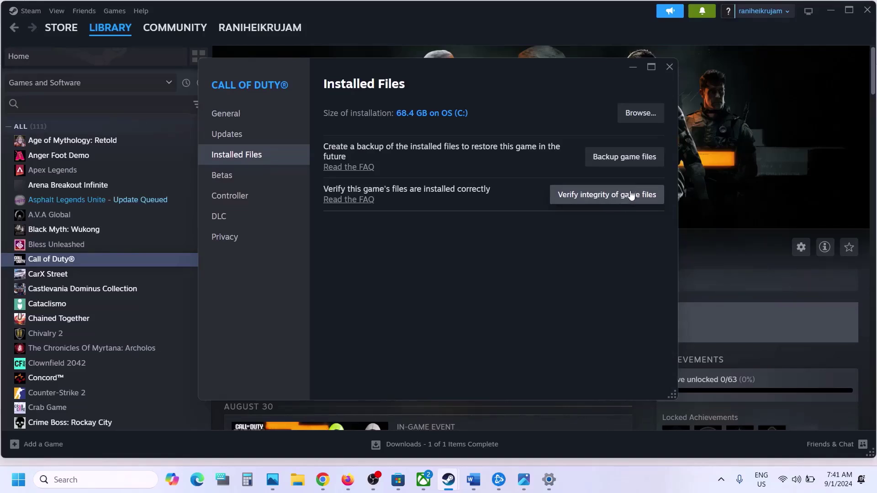
click(669, 68)
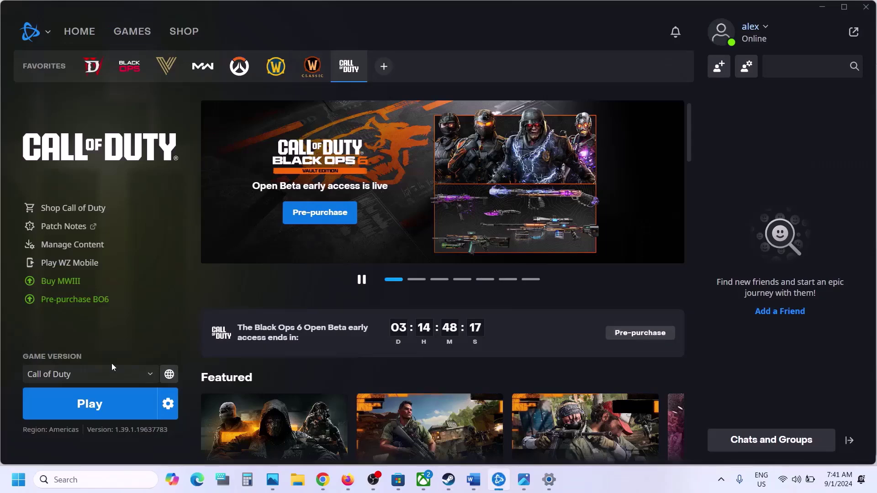
Highlight Step 5's 'Modify Installation' heading in Word, then return to Battle.net's Call of Duty page.
click(168, 404)
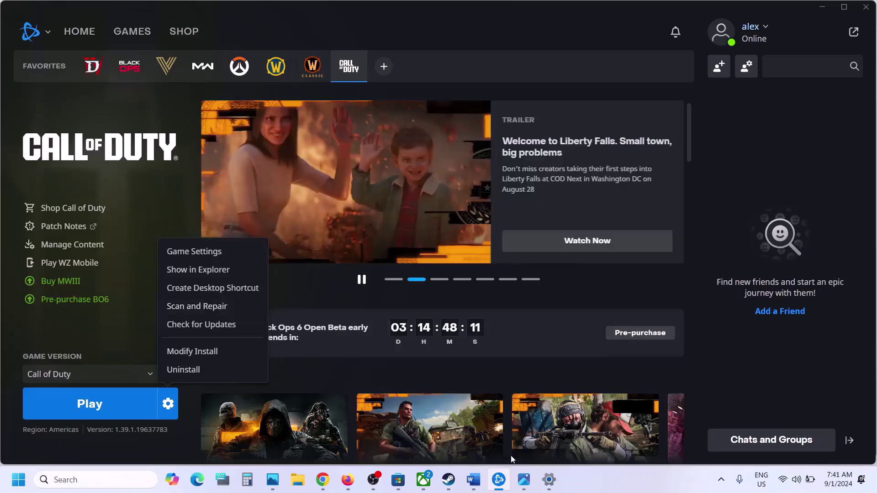
click(474, 487)
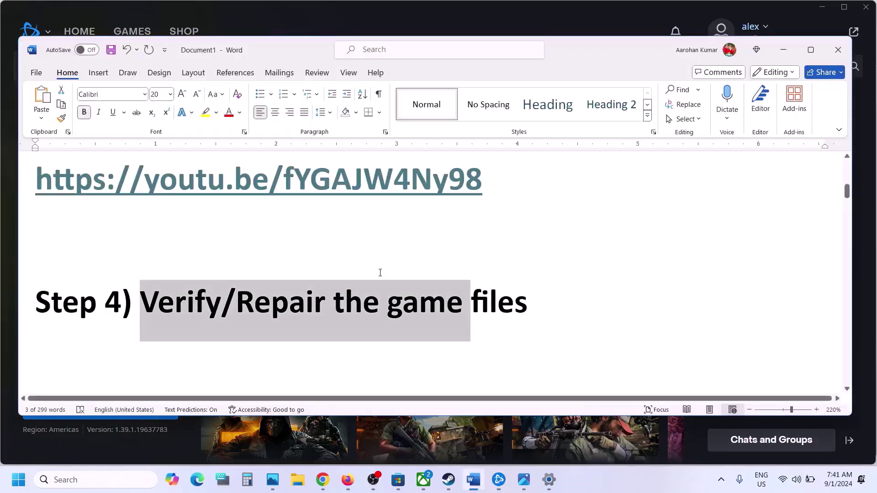
scroll(380, 273, down, 4)
drag(139, 250, 403, 252)
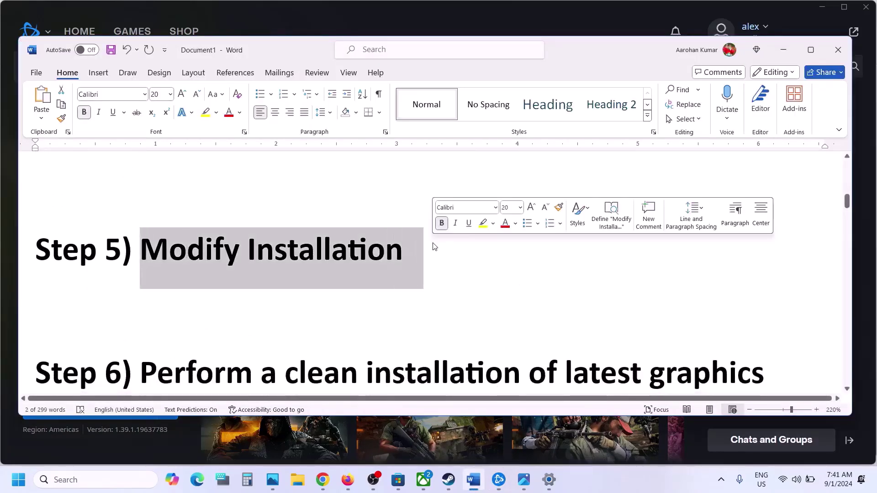
click(499, 479)
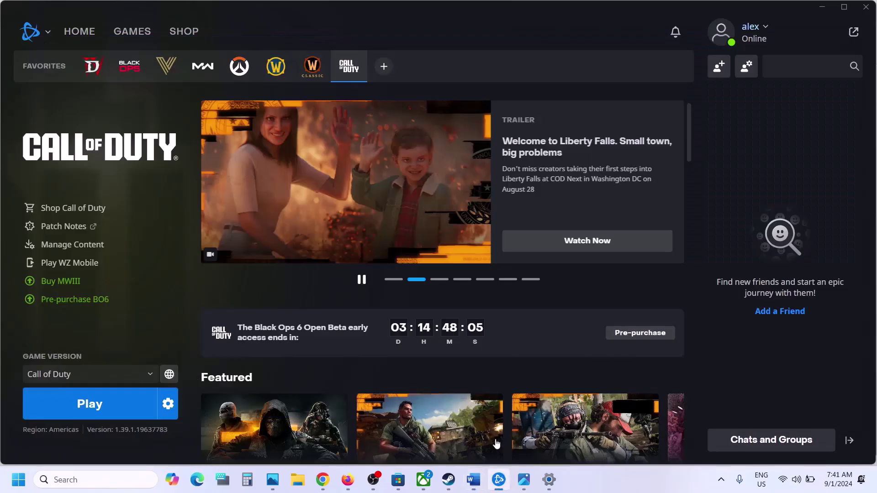
Review Call of Duty's Manage My 12 DLC list in Steam, showing four Black Ops 6 DLCs enabled.
click(459, 481)
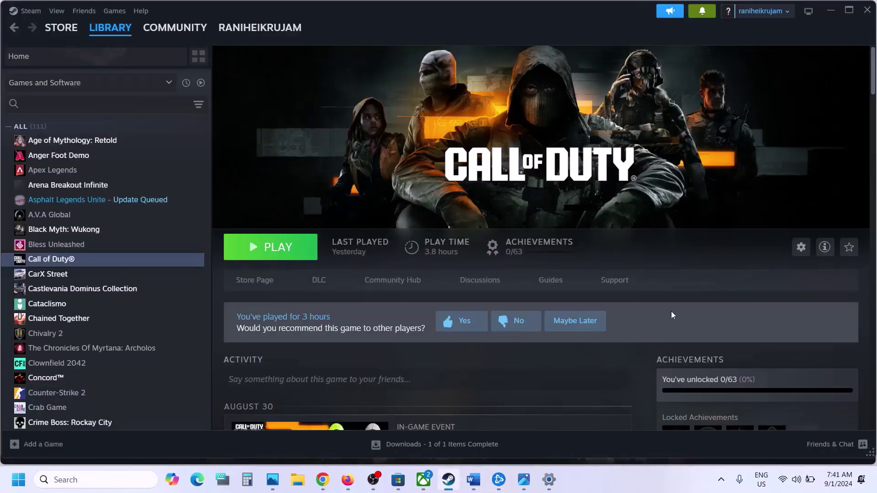
scroll(671, 315, down, 5)
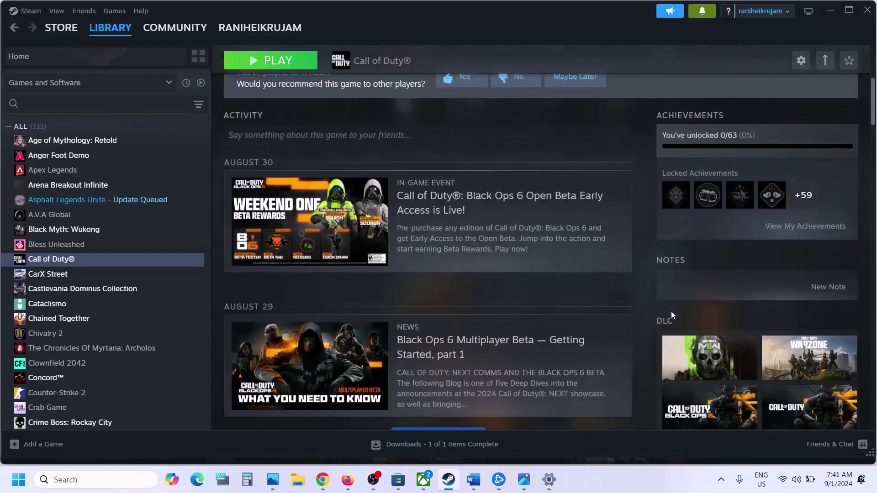
scroll(672, 315, down, 3)
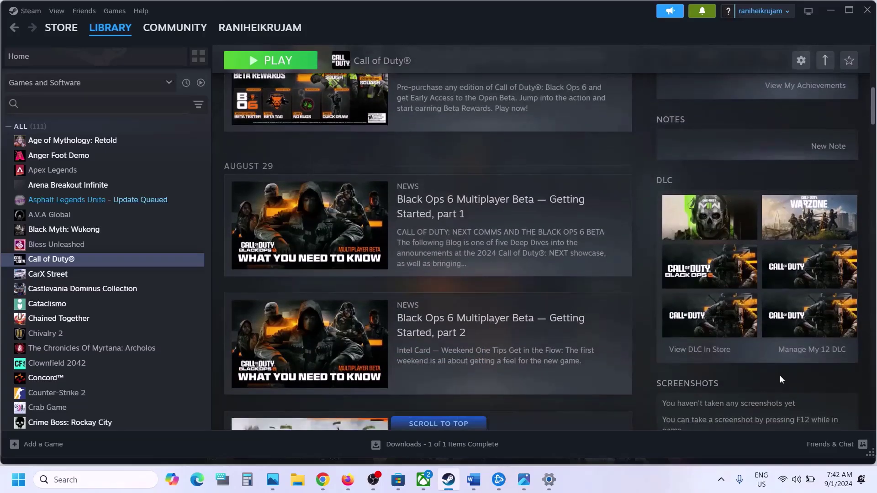
click(805, 351)
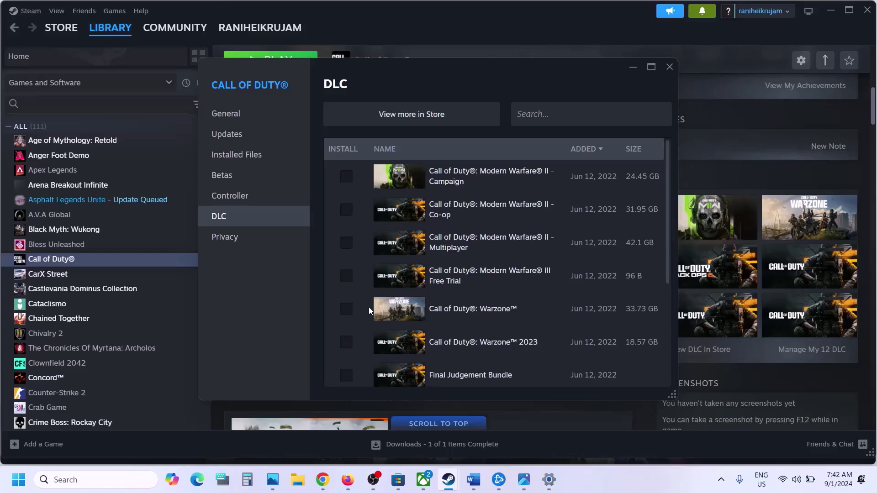
scroll(369, 307, down, 5)
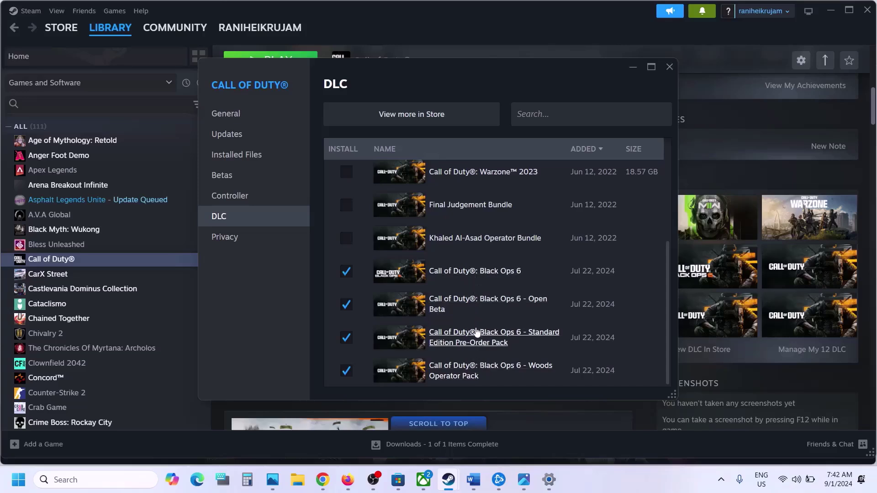
scroll(480, 297, up, 2)
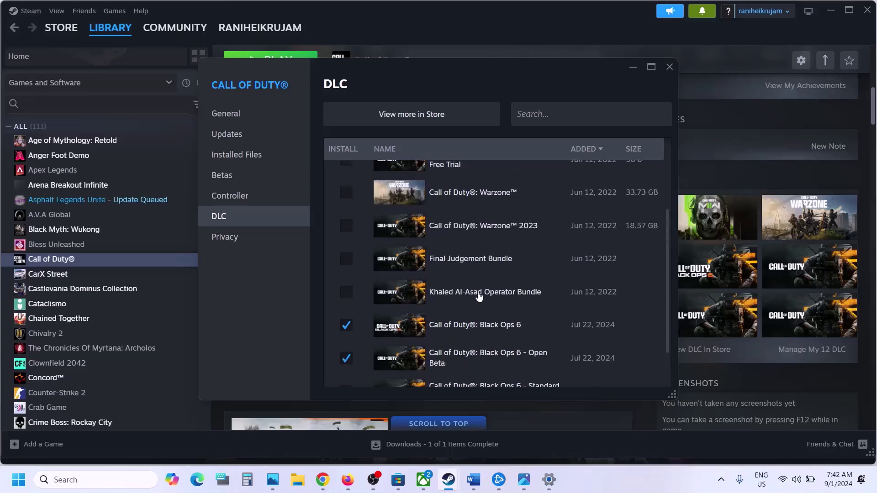
scroll(450, 272, up, 4)
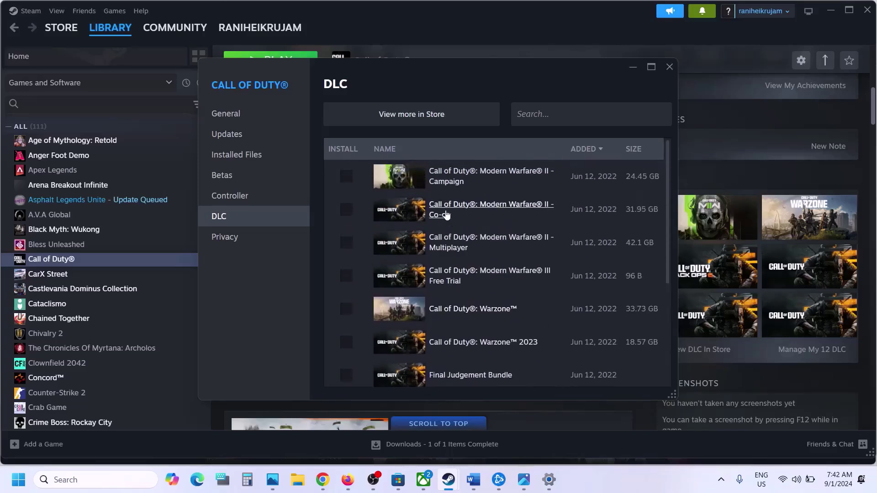
scroll(444, 320, down, 5)
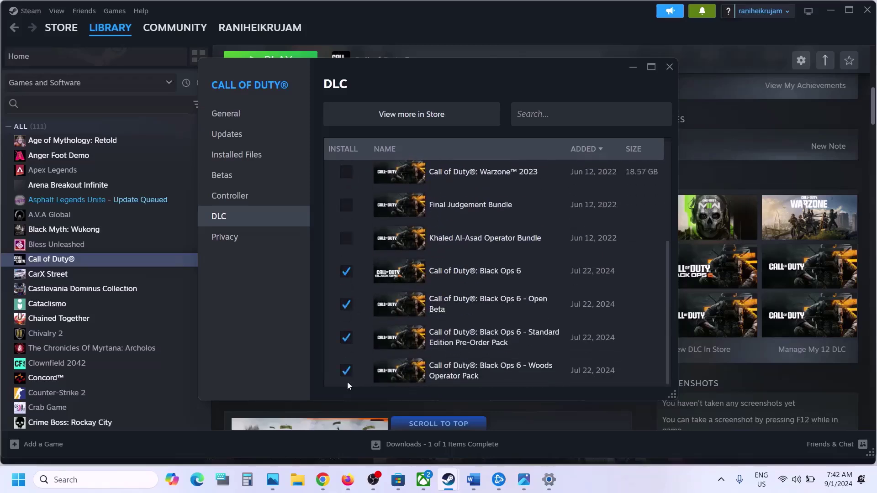
click(670, 67)
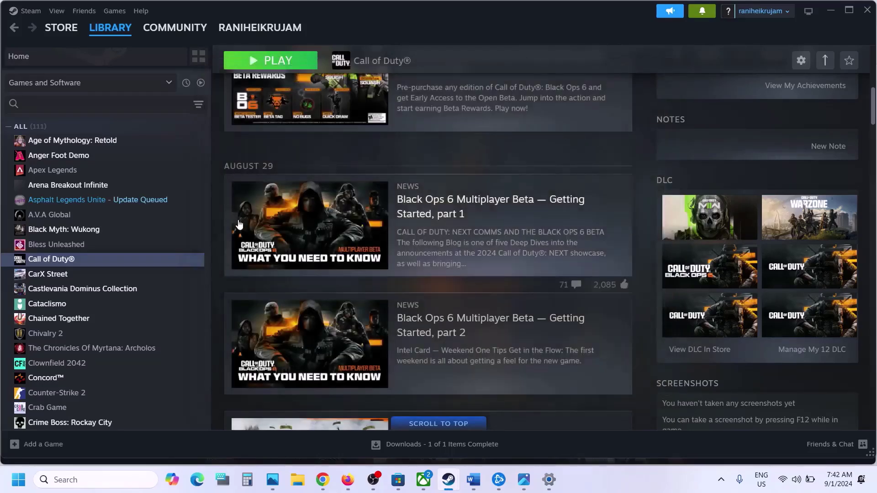
scroll(275, 231, up, 5)
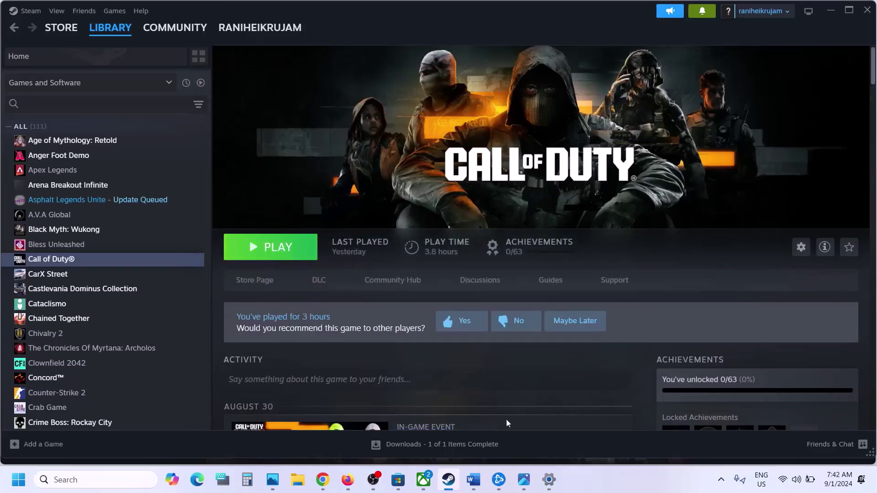
View Call of Duty's Modify Install content list in Battle.net, then cancel without changes.
click(473, 481)
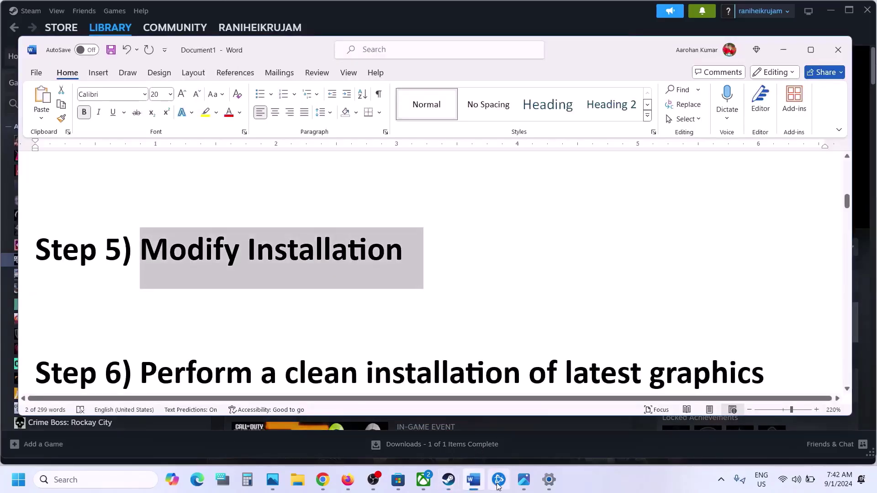
click(499, 480)
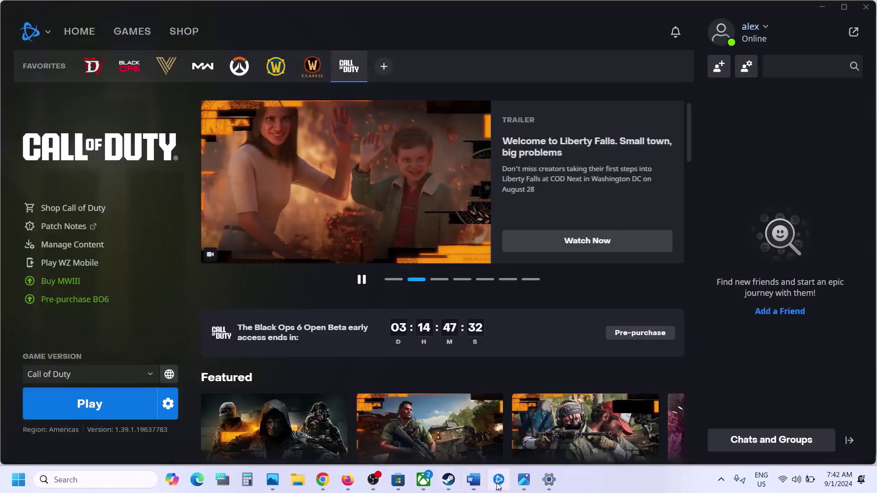
click(168, 404)
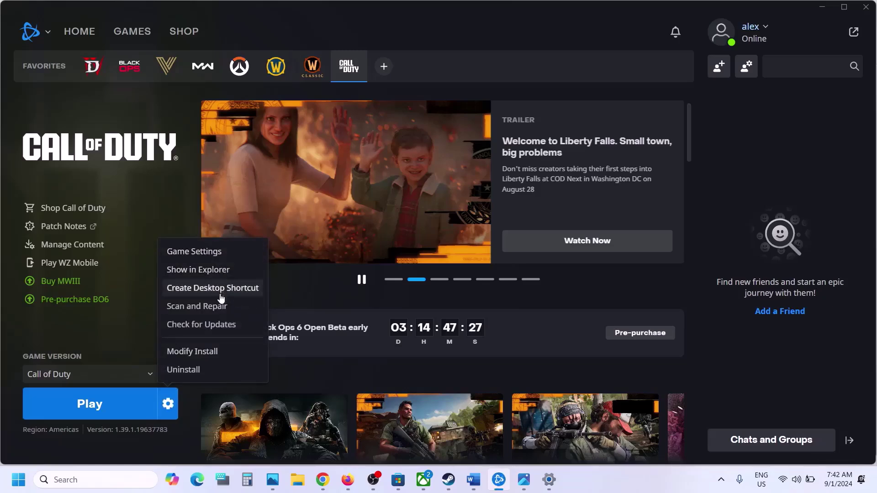
click(204, 352)
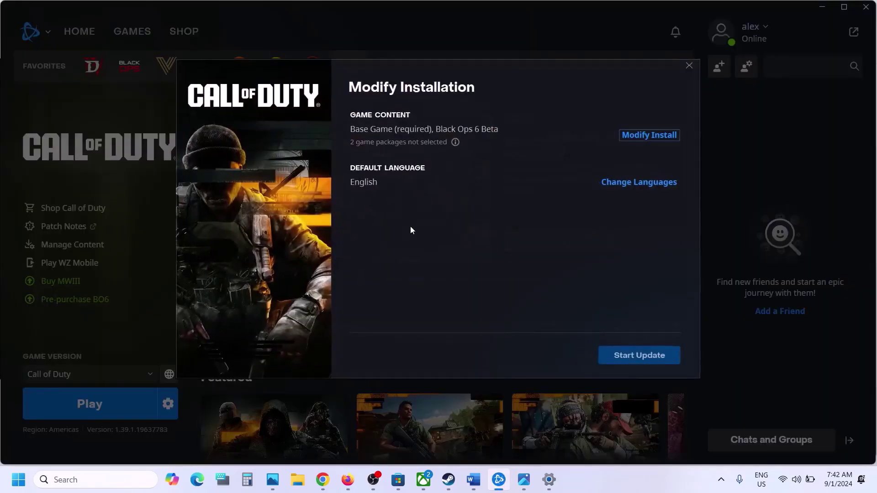
click(637, 136)
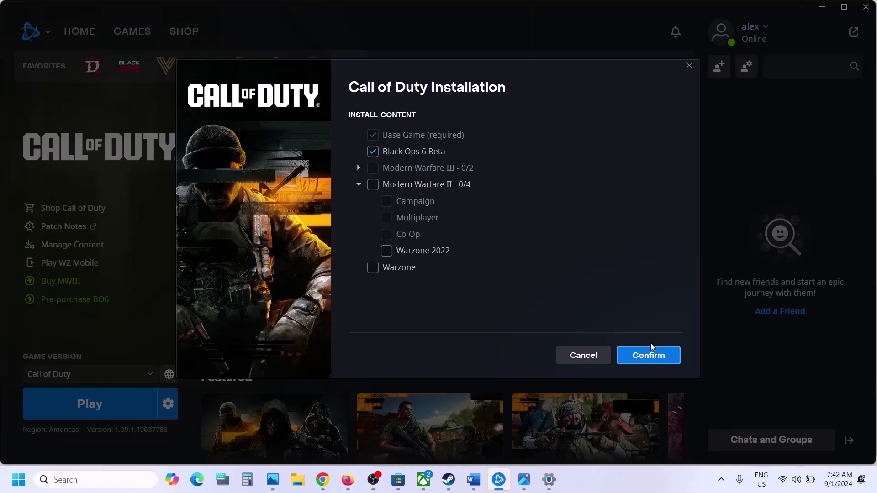
click(575, 356)
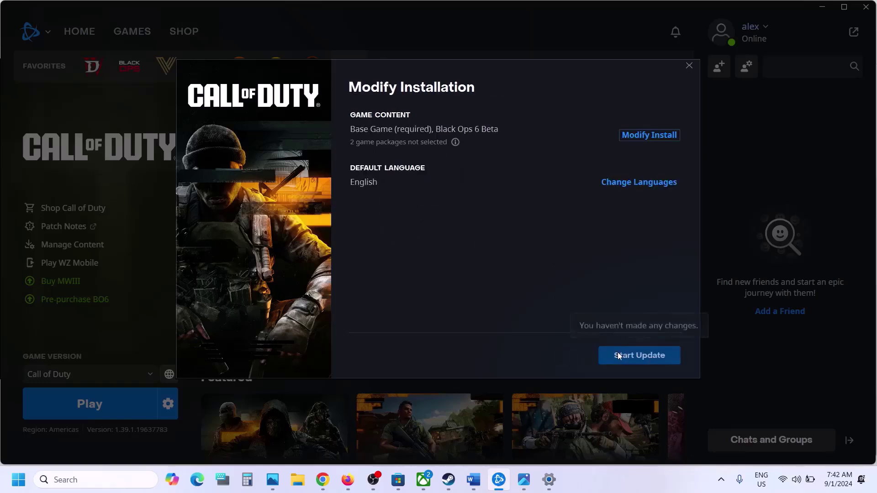
click(689, 65)
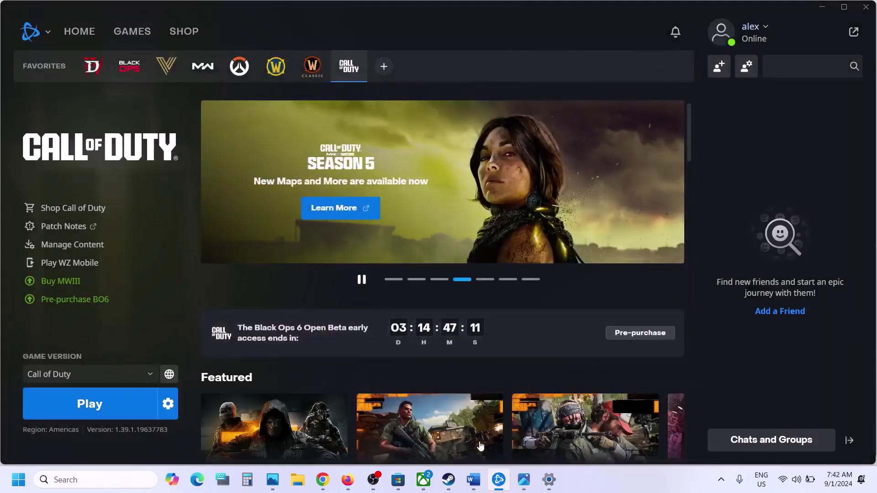
click(474, 480)
Scroll to Step 6 and open the nvidia.com/en-us/geforce/drivers link in the browser.
scroll(349, 292, down, 3)
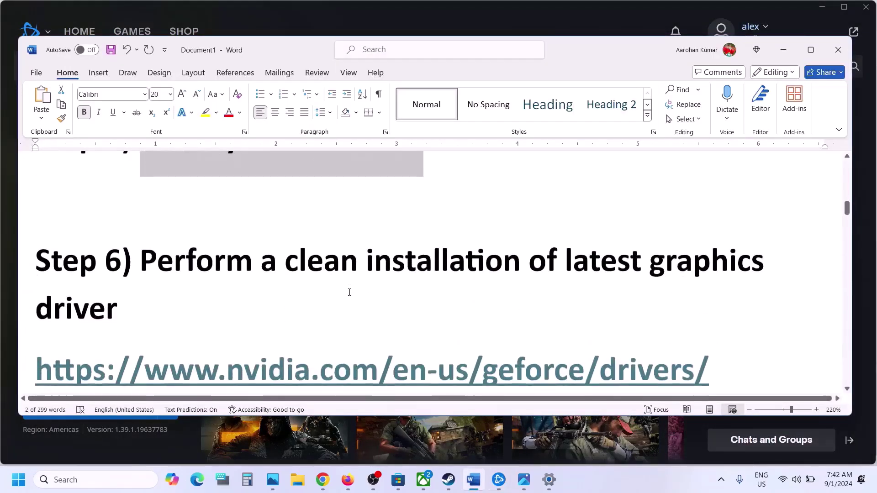
drag(156, 263, 391, 274)
scroll(391, 275, down, 1)
scroll(391, 275, down, 1)
drag(218, 302, 468, 303)
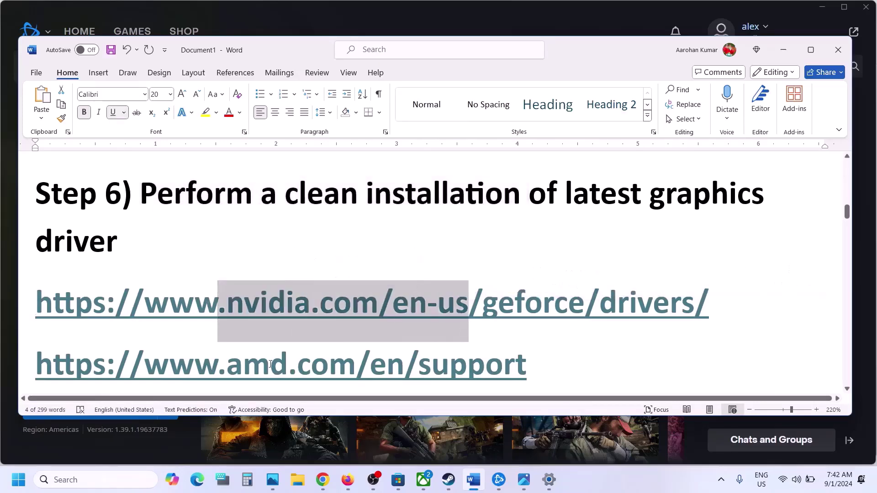
drag(219, 364, 431, 364)
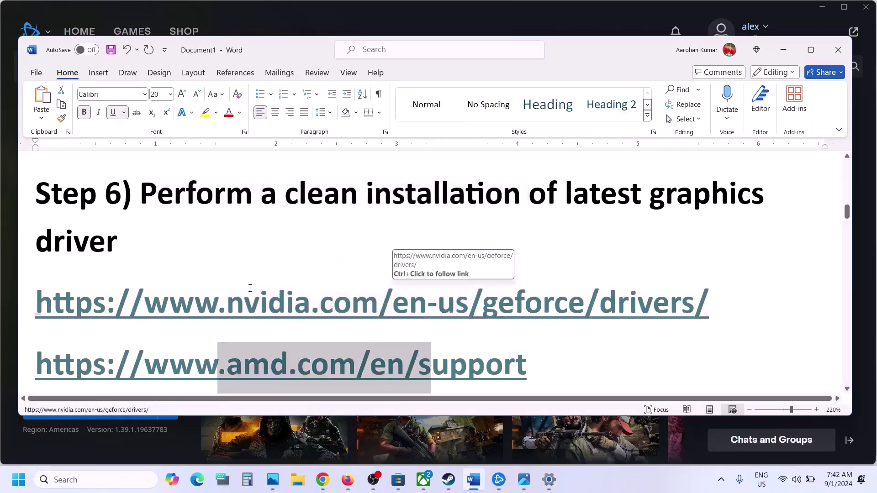
drag(245, 303, 513, 303)
ctrl+click(513, 302)
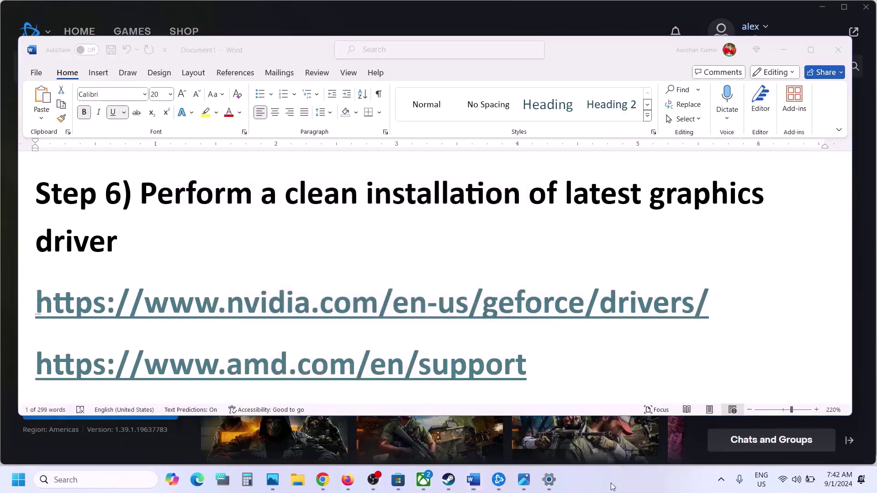
scroll(204, 326, down, 8)
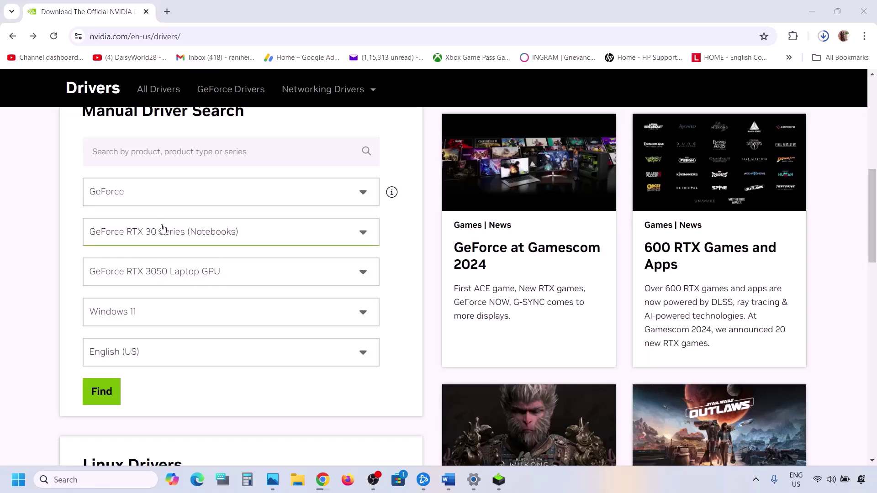
Search NVIDIA drivers for the RTX 3050 Laptop GPU on Windows 11.
click(161, 245)
click(72, 254)
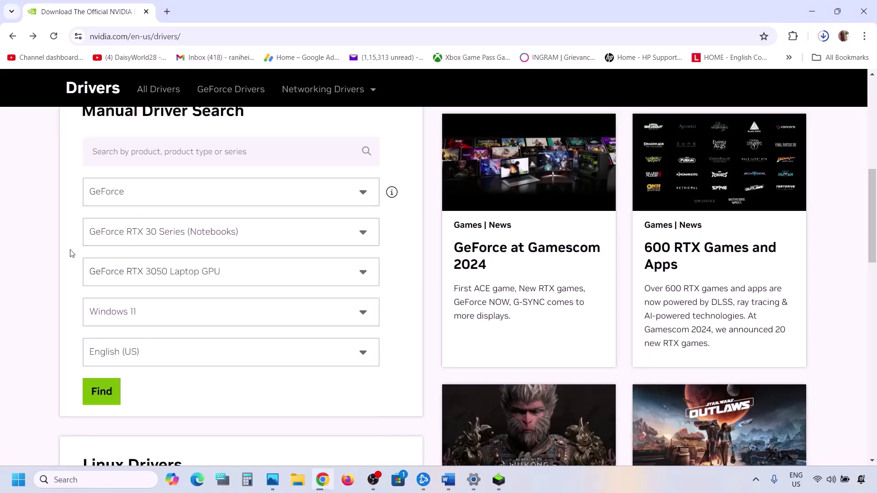
click(129, 326)
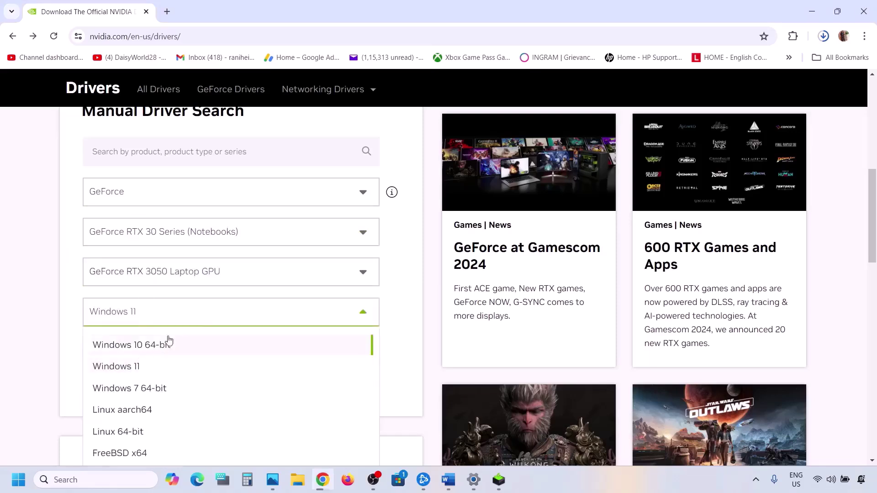
click(50, 298)
scroll(170, 326, down, 1)
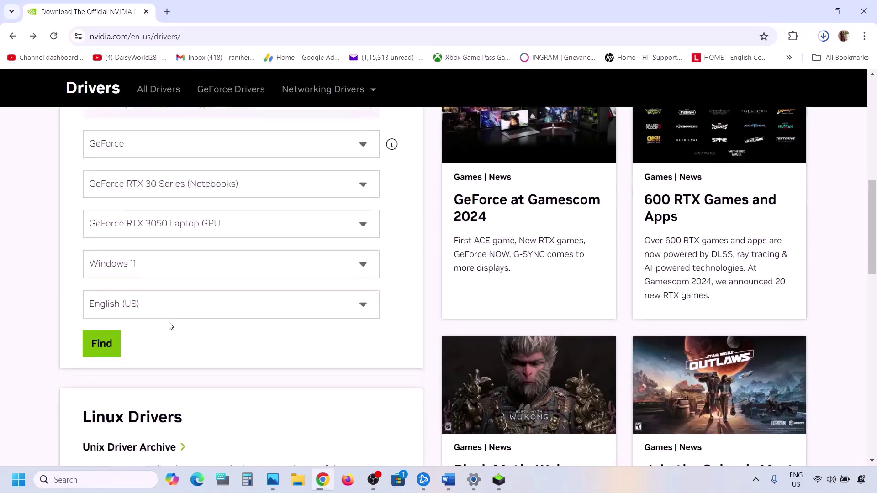
click(104, 344)
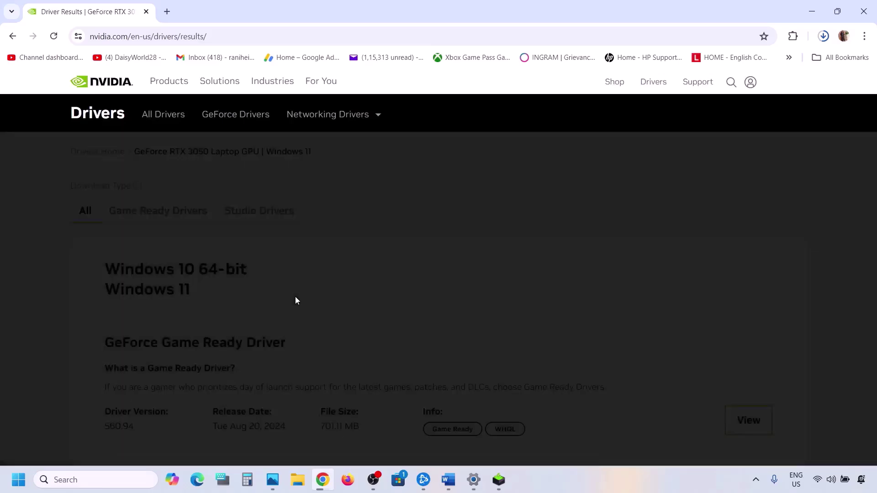
Open the Game Ready Driver 560.94 details, download it, and bring up its installer.
scroll(296, 300, down, 1)
scroll(296, 301, down, 1)
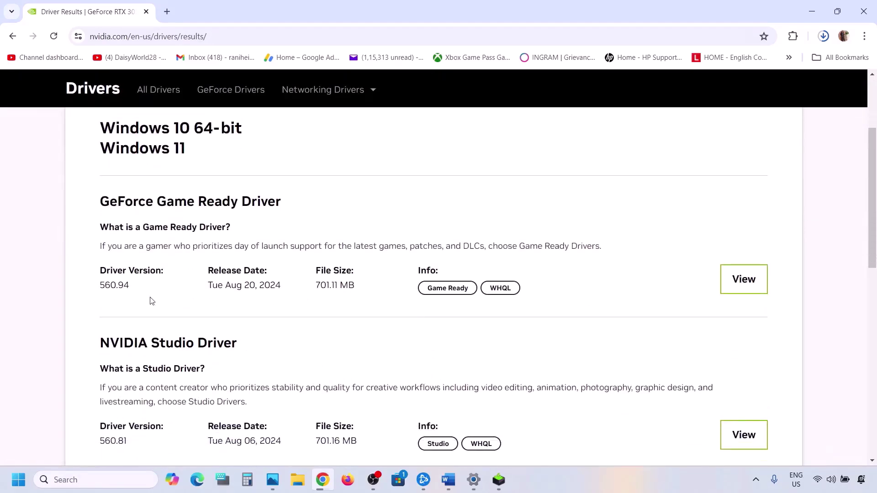
drag(105, 272, 160, 269)
drag(103, 287, 141, 288)
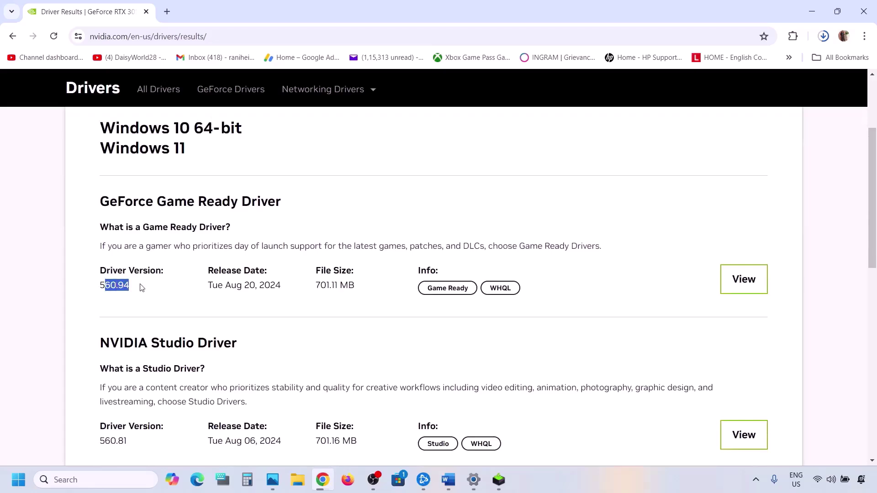
click(747, 279)
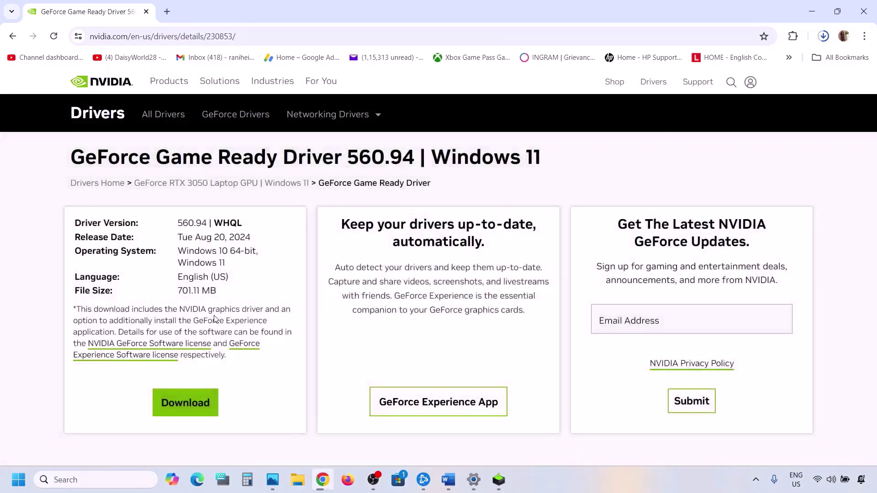
click(185, 405)
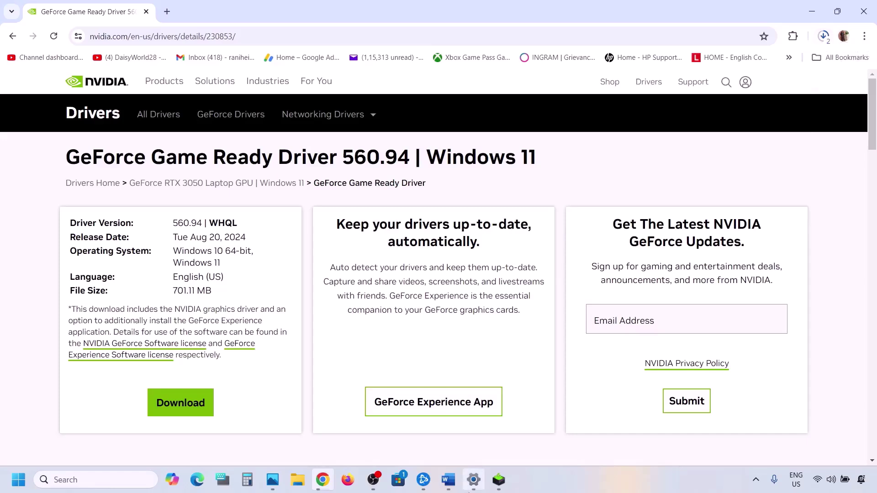
click(499, 485)
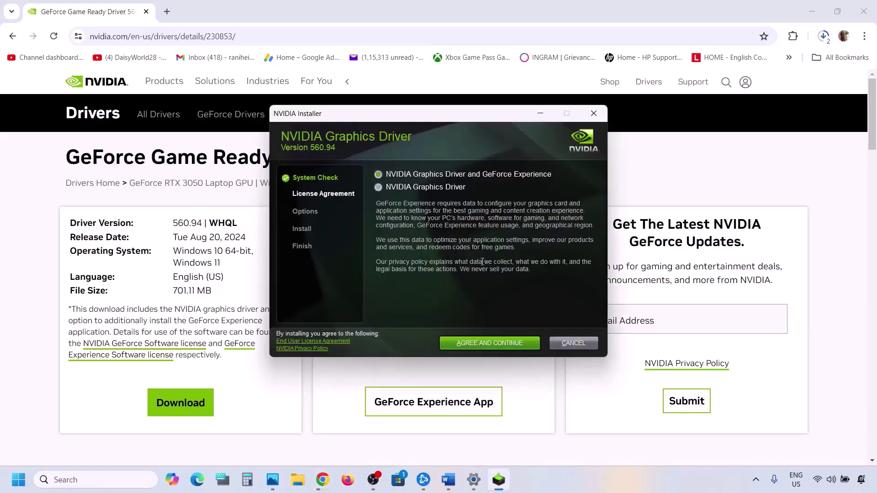
Accept the NVIDIA license and start a custom, clean install of driver 560.94.
click(497, 343)
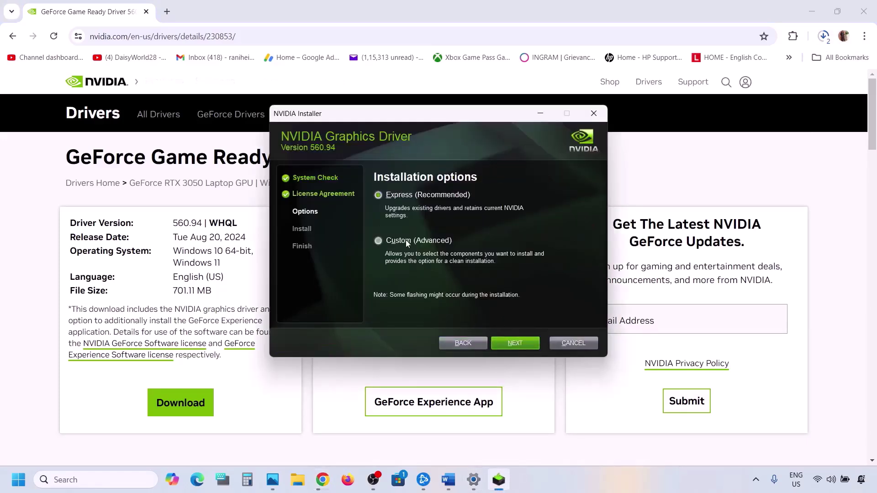
click(402, 240)
click(508, 344)
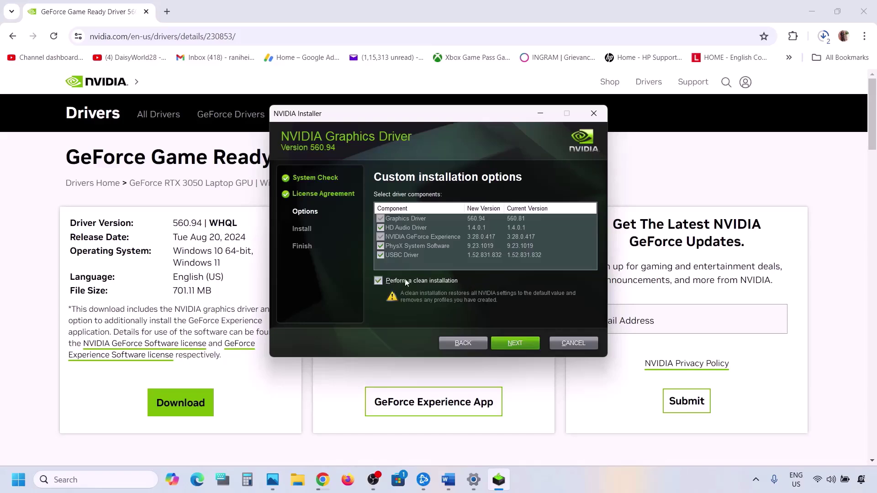
click(518, 345)
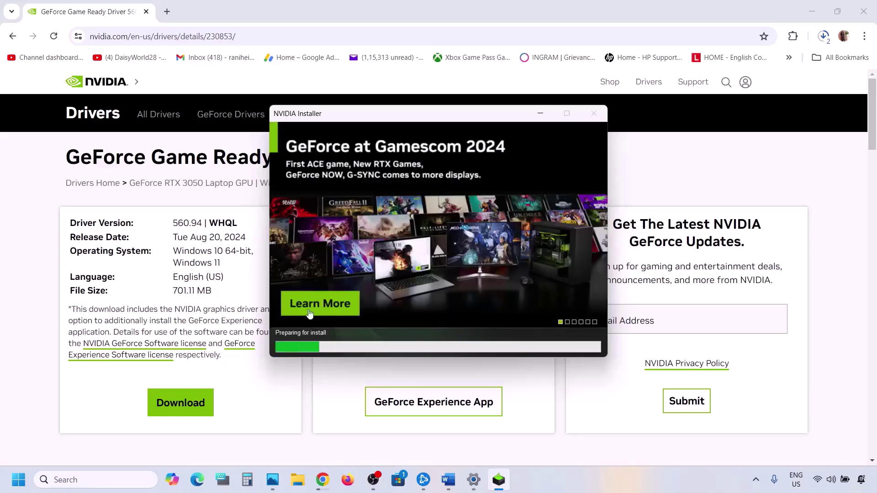
Bring up the Start panel's power choices, then dismiss them without restarting.
click(19, 479)
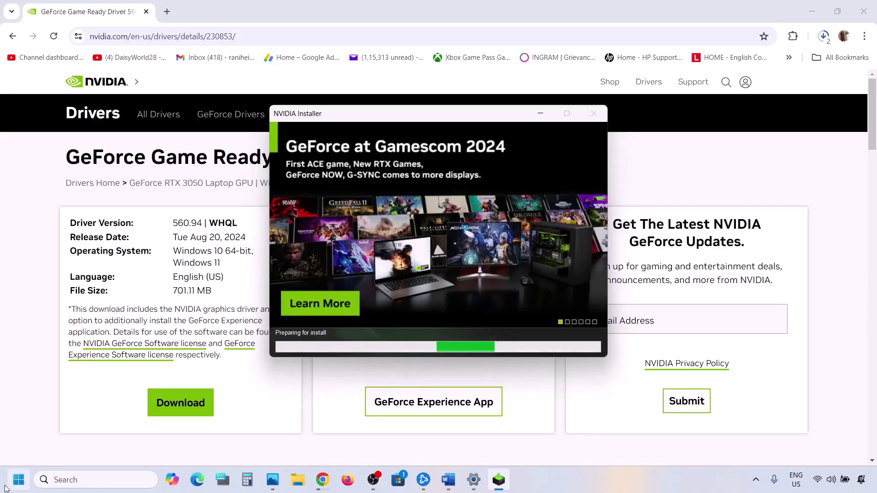
click(333, 440)
click(332, 441)
click(555, 253)
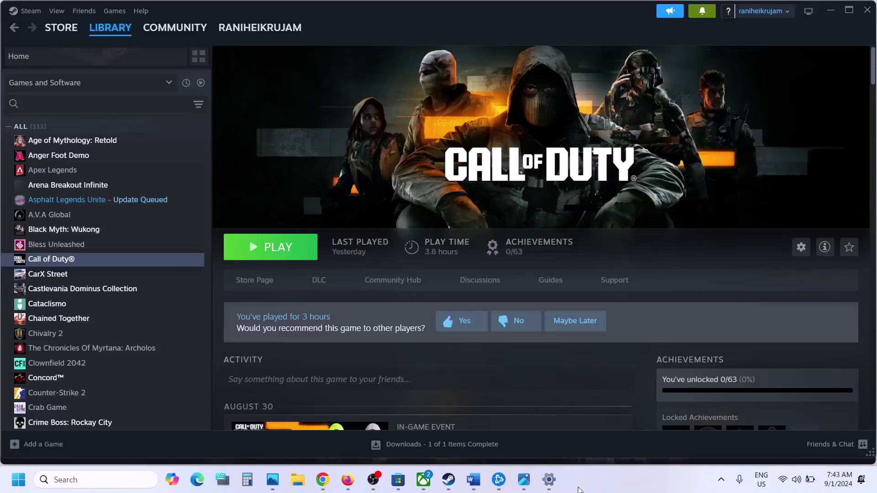
Select and copy 'Adrenalin Edition Preview Driver for AFMF 2' from Word's Step 7 heading.
click(473, 480)
scroll(356, 255, down, 3)
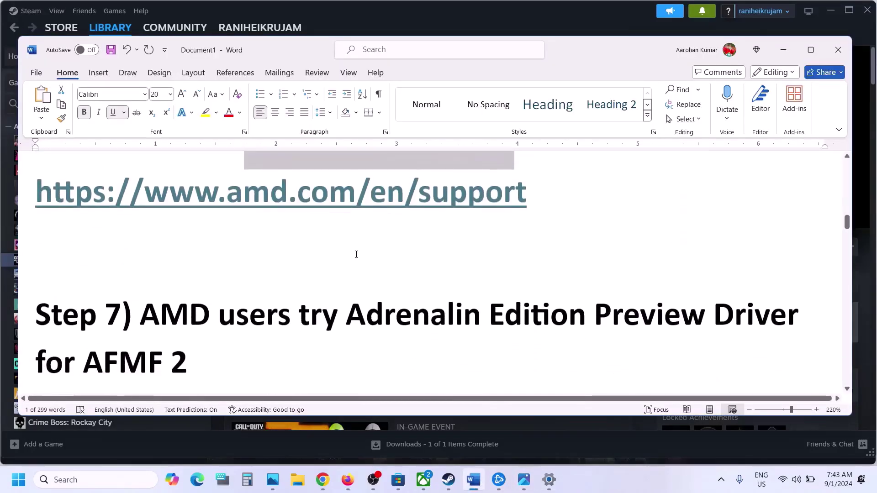
drag(349, 302, 192, 353)
click(192, 352)
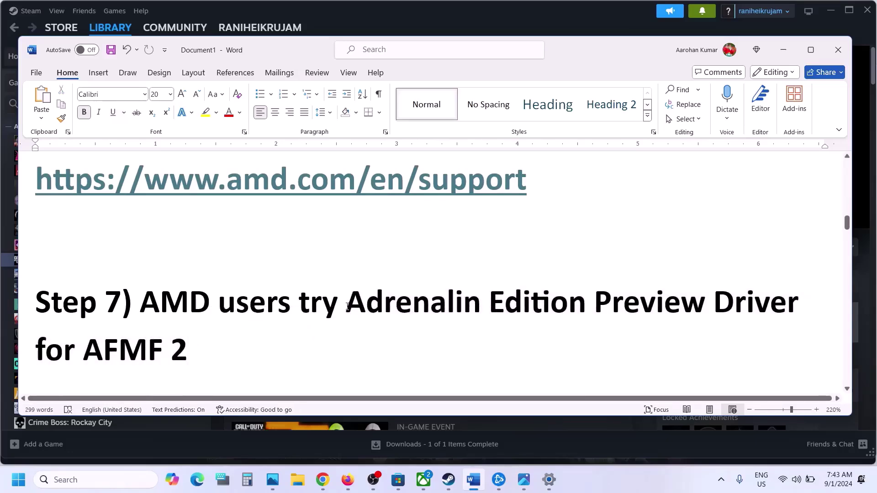
drag(348, 305, 405, 331)
key(ctrl+c)
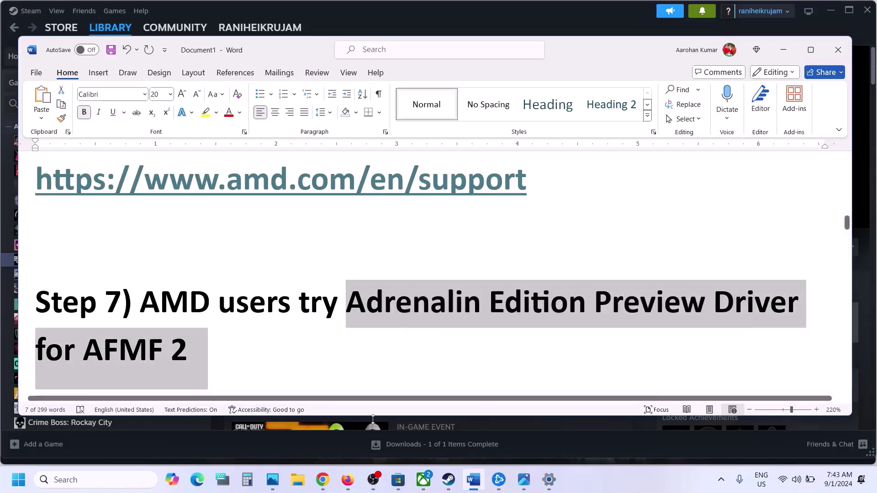
click(400, 380)
key(alt+Tab)
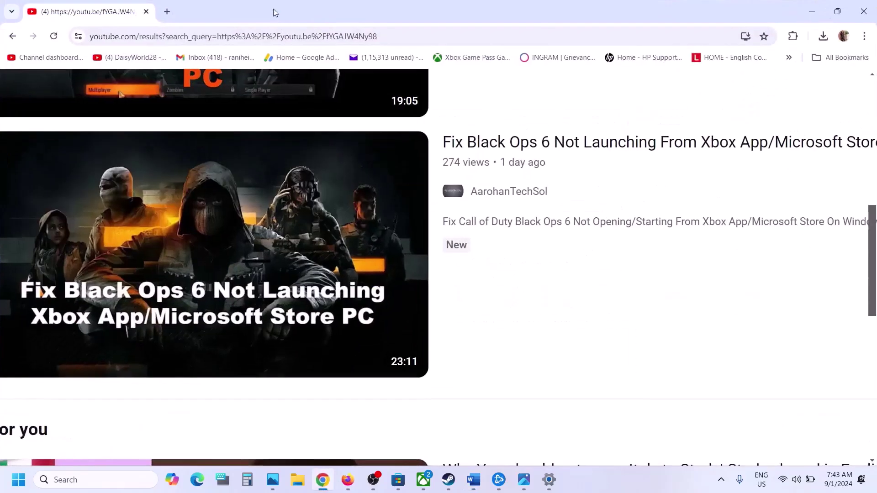
Search the copied driver name and scroll AMD's AFMF 2 release notes to the download link.
click(167, 14)
key(ctrl+v)
key(Return)
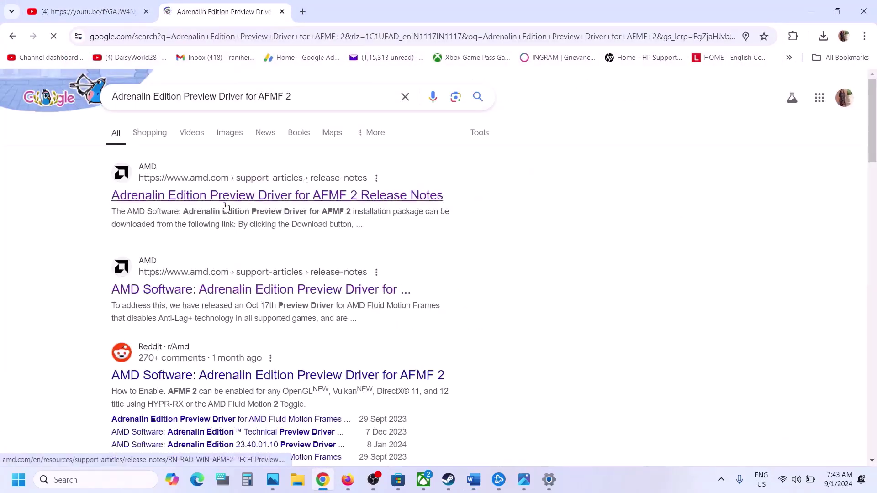
click(305, 200)
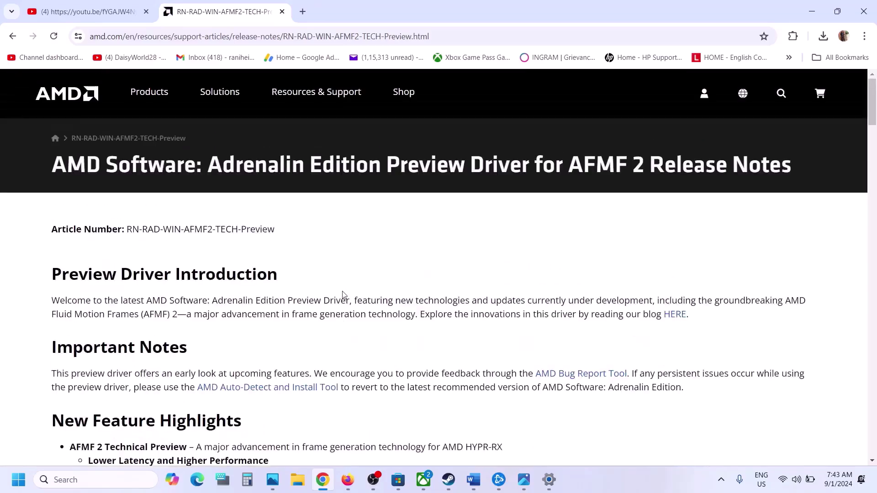
scroll(344, 294, down, 5)
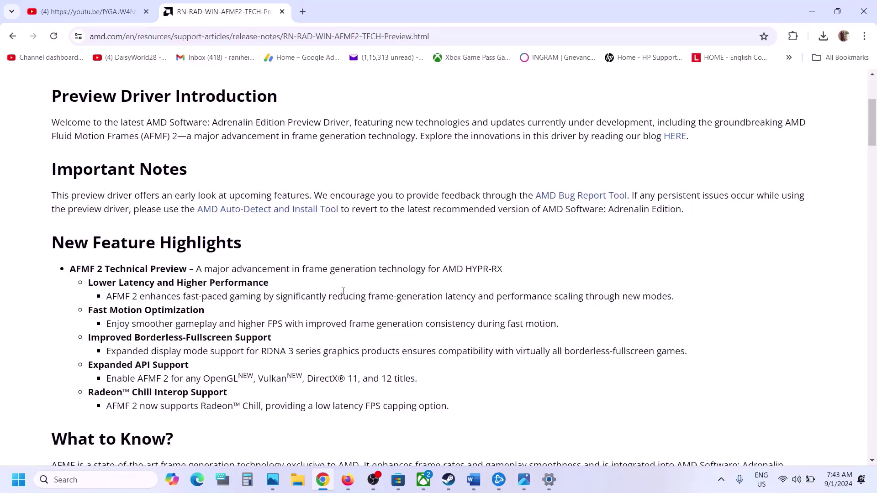
scroll(344, 295, down, 10)
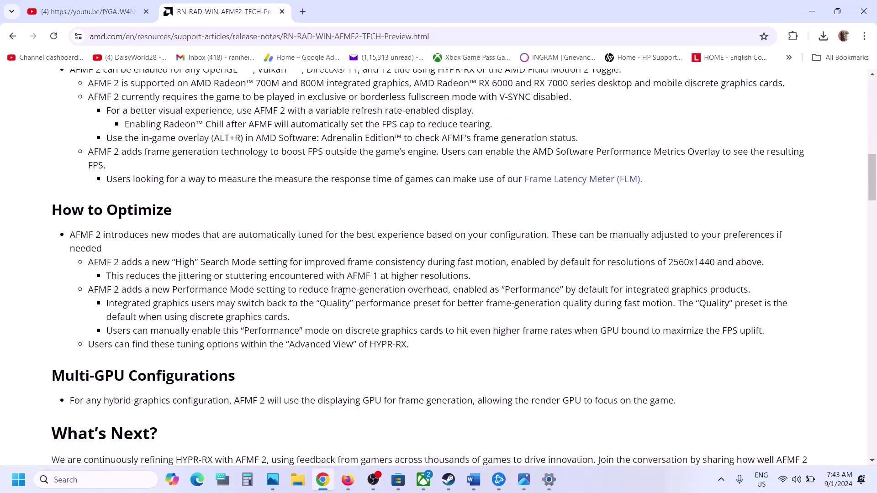
scroll(344, 295, down, 7)
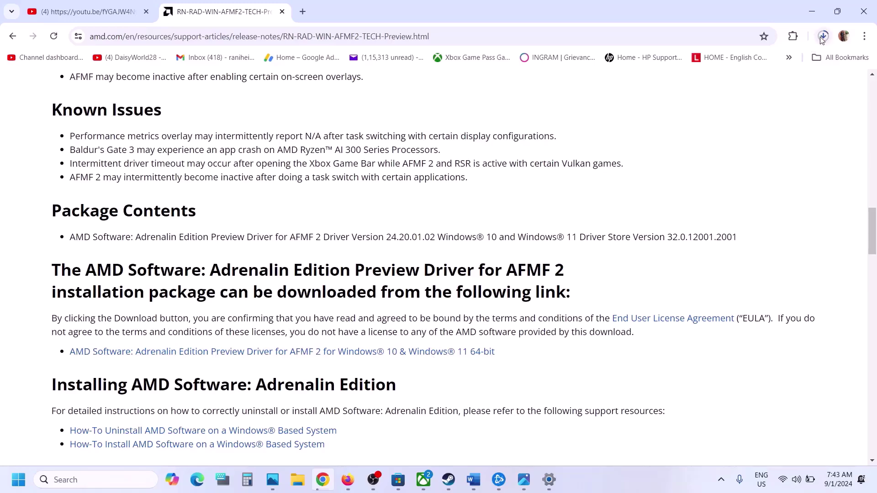
Bring up the Start panel's power choices, then dismiss them.
click(25, 473)
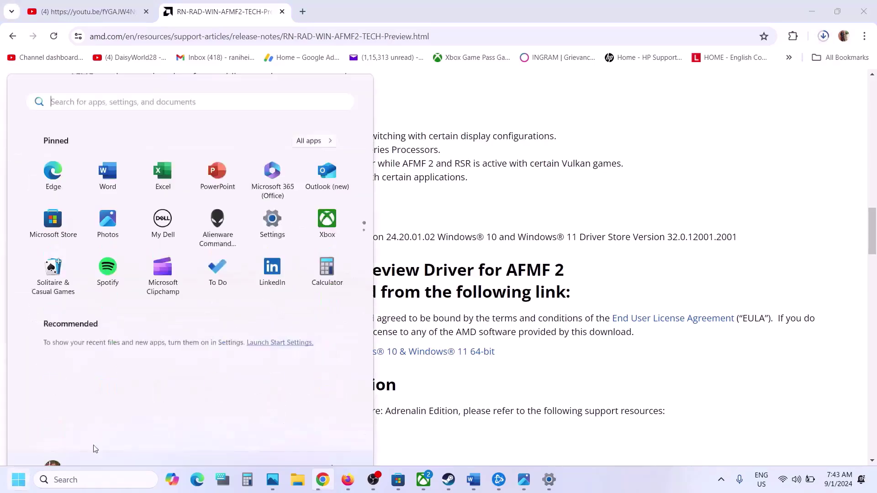
click(331, 441)
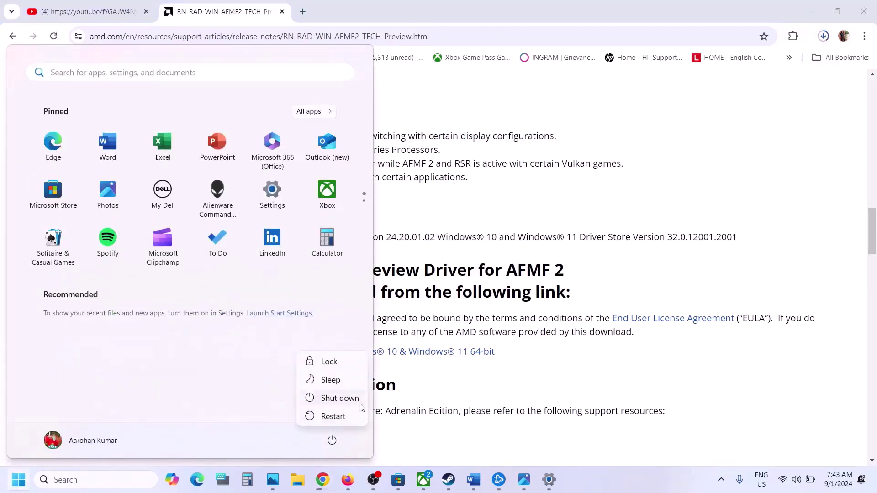
click(449, 484)
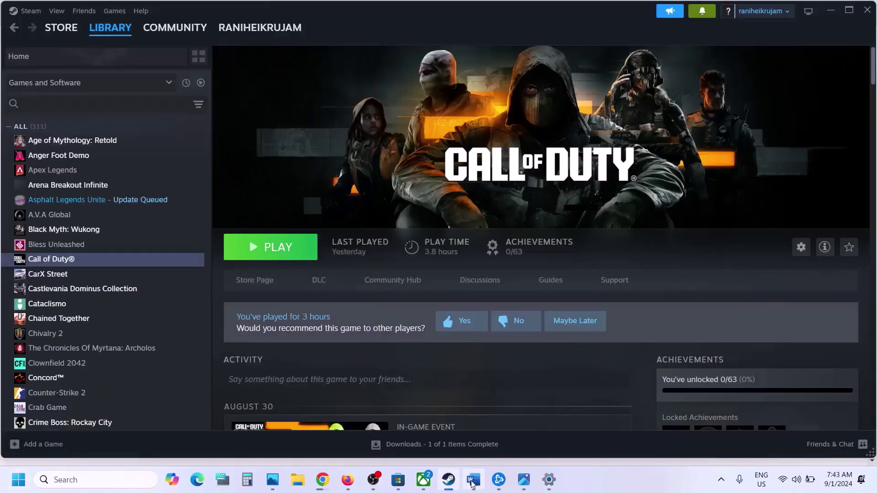
In the Word note, scroll to Step 8 and select 'graphics' in its heading.
click(475, 485)
scroll(286, 313, down, 5)
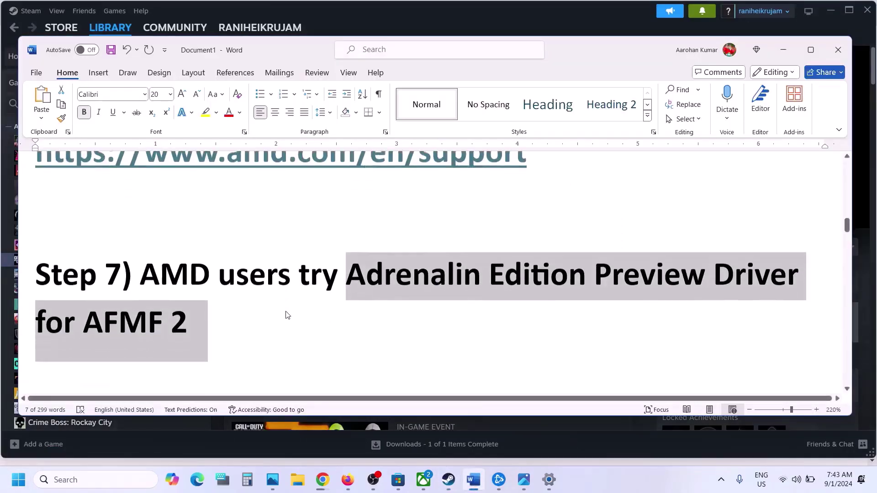
right_click(287, 314)
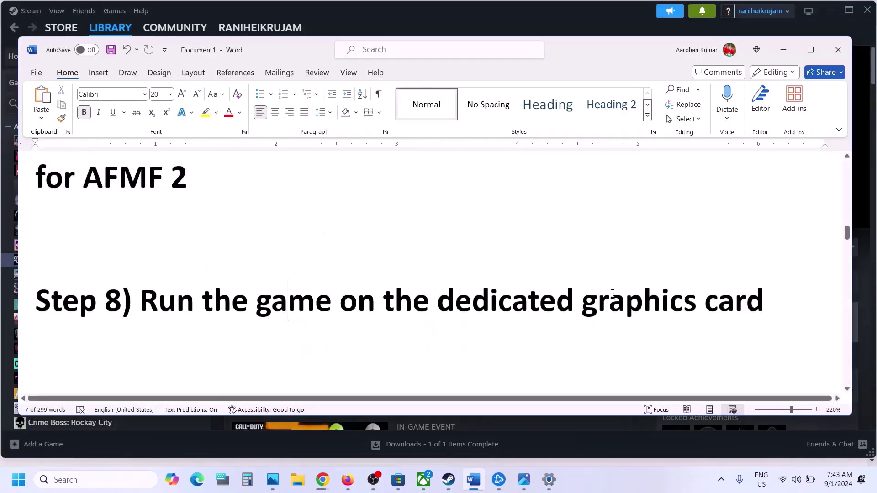
key(Escape)
double_click(618, 298)
key(ctrl+c)
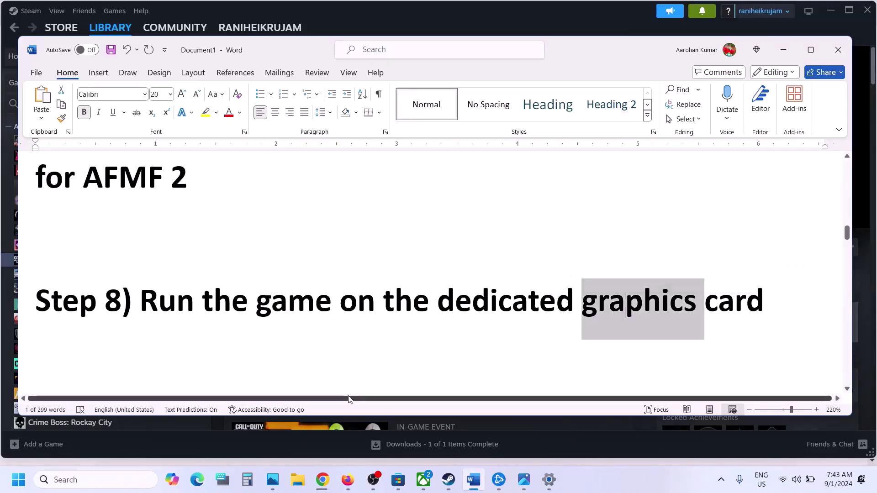
Open Windows Graphics settings and browse to the C: drive for a game program.
click(90, 484)
key(ctrl+v)
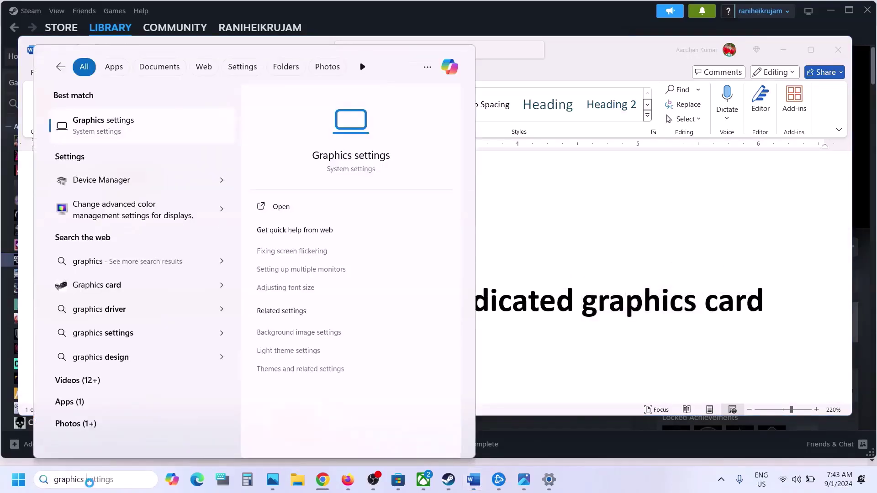
click(116, 120)
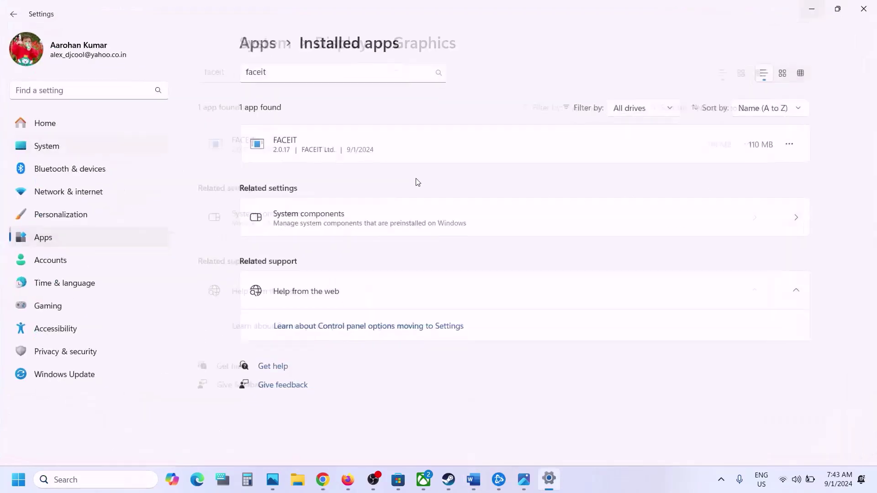
click(266, 205)
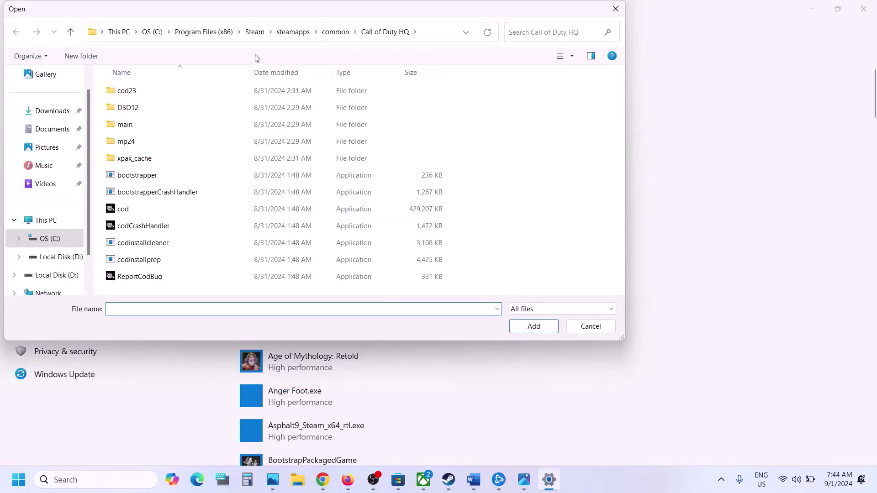
click(48, 222)
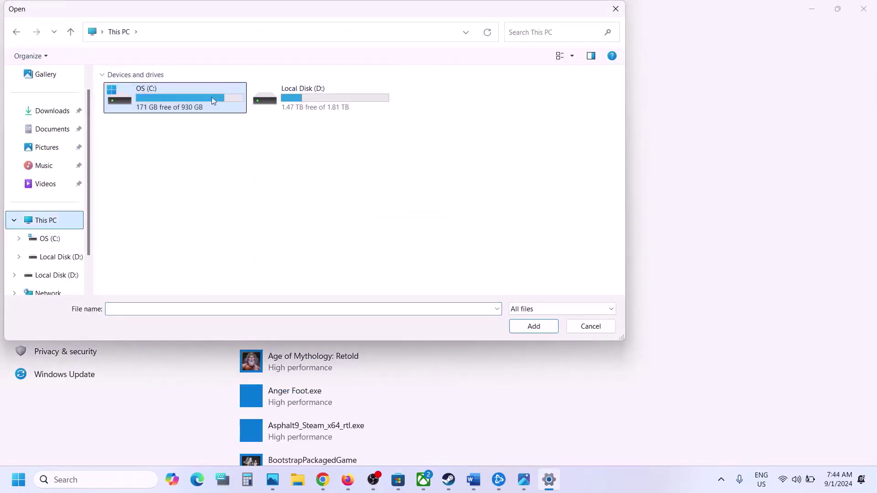
double_click(204, 103)
Add cod.exe from Program Files (x86)\Steam\steamapps\common\Call of Duty HQ to the graphics list.
scroll(190, 176, down, 2)
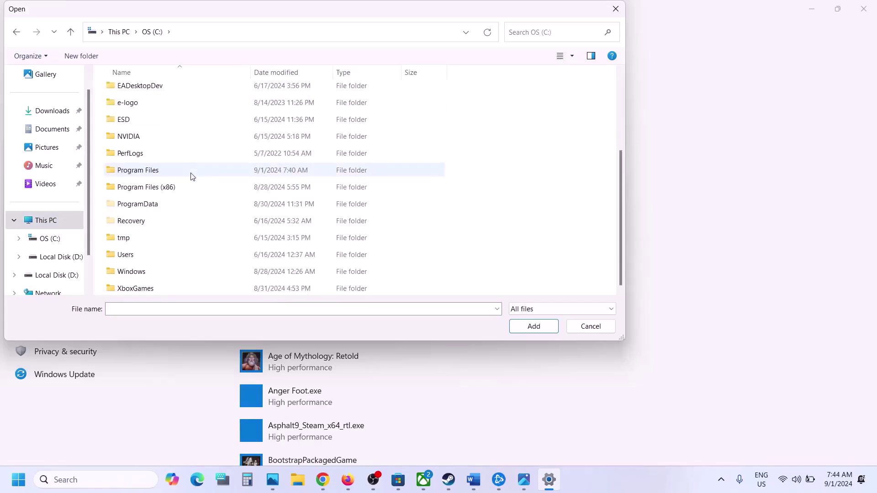
double_click(164, 188)
scroll(183, 182, down, 8)
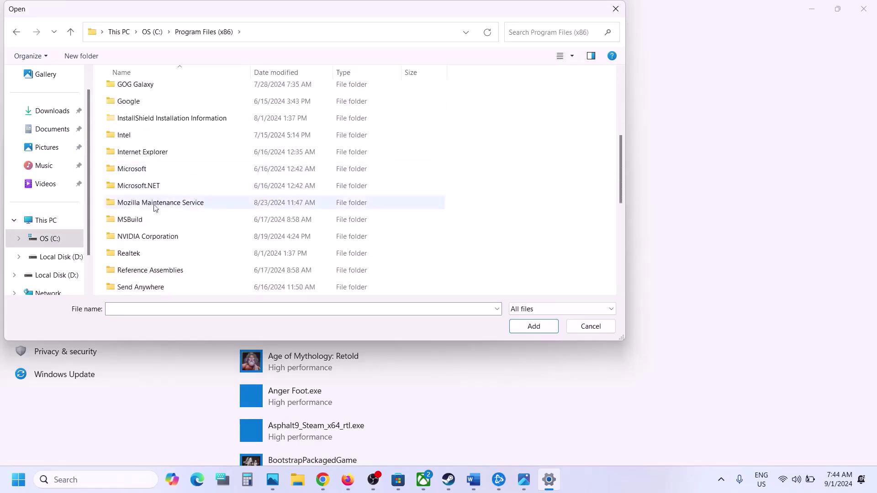
double_click(127, 101)
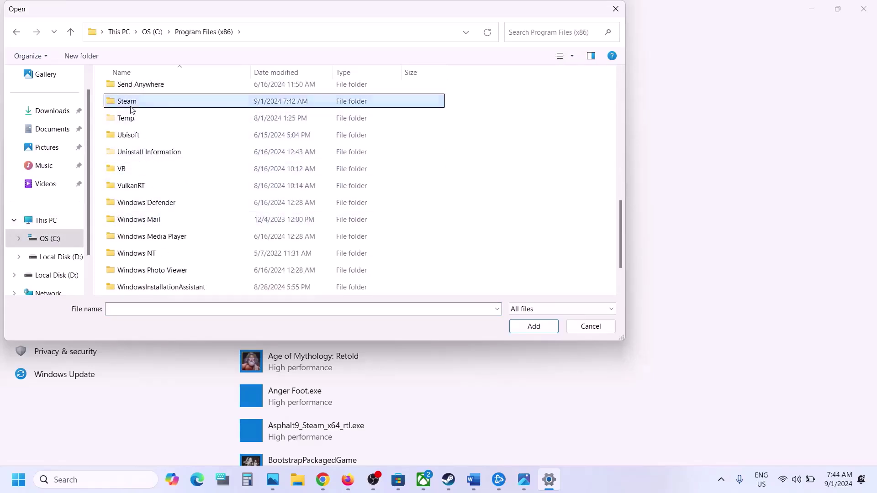
scroll(158, 215, down, 2)
double_click(147, 204)
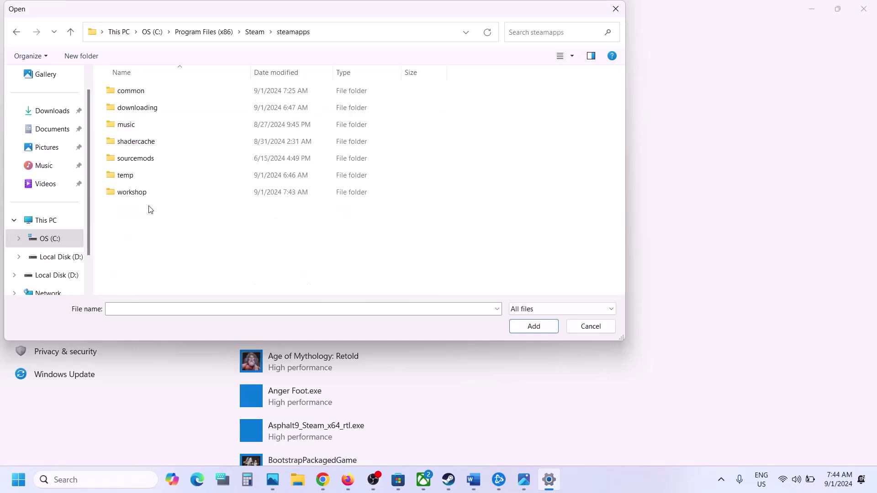
double_click(129, 90)
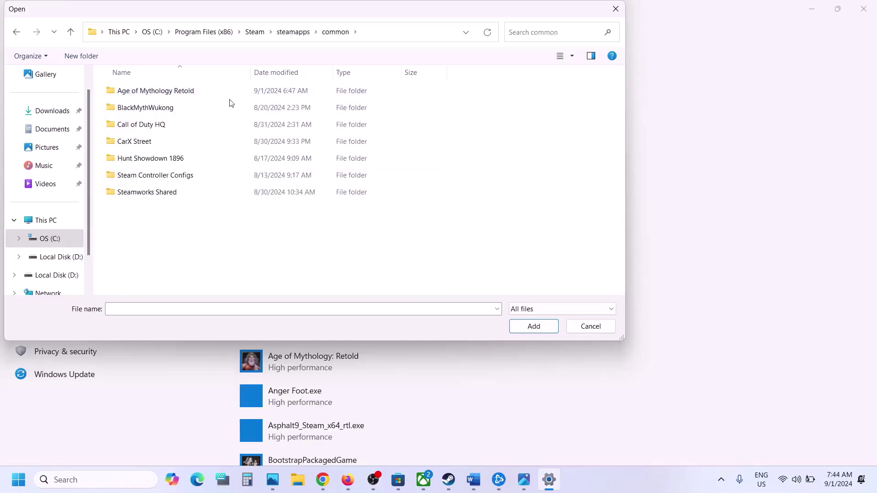
double_click(161, 125)
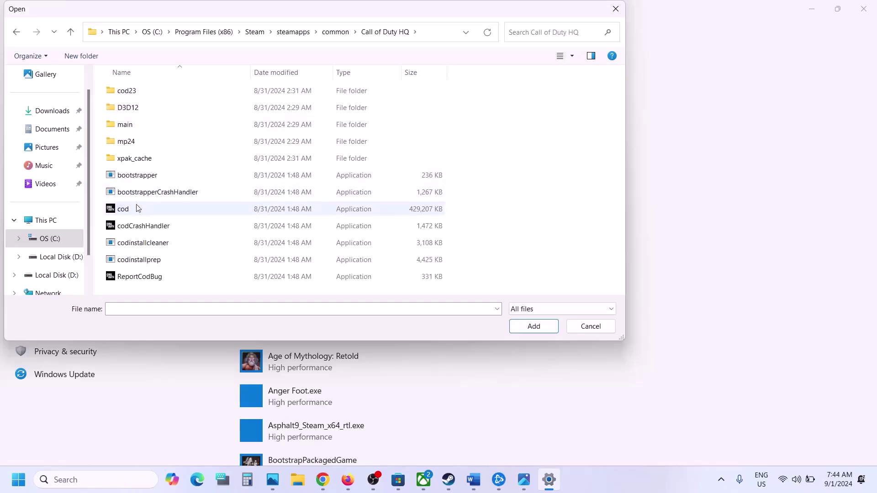
click(138, 209)
click(532, 327)
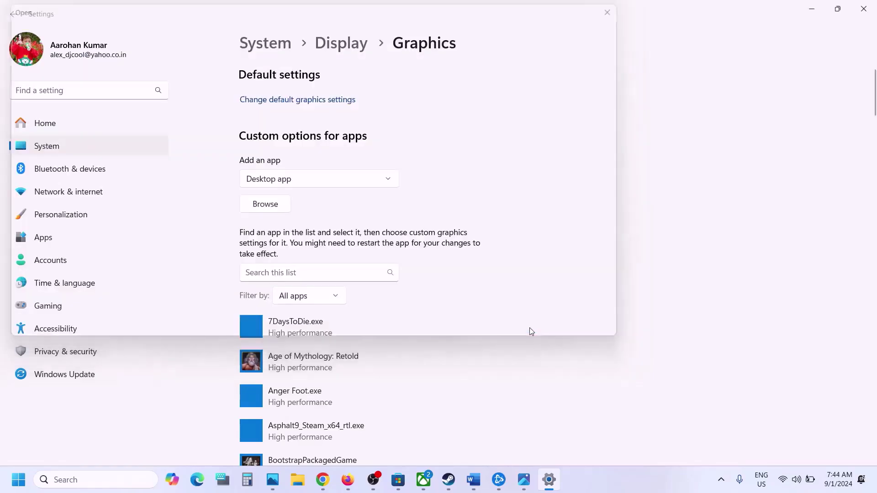
Set the second Call of Duty HQ entry to High performance and save it.
scroll(335, 308, down, 2)
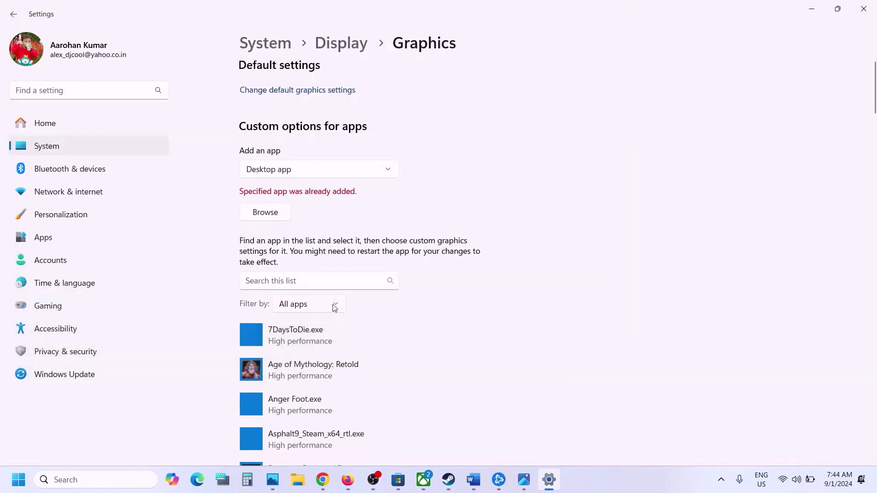
scroll(378, 310, down, 3)
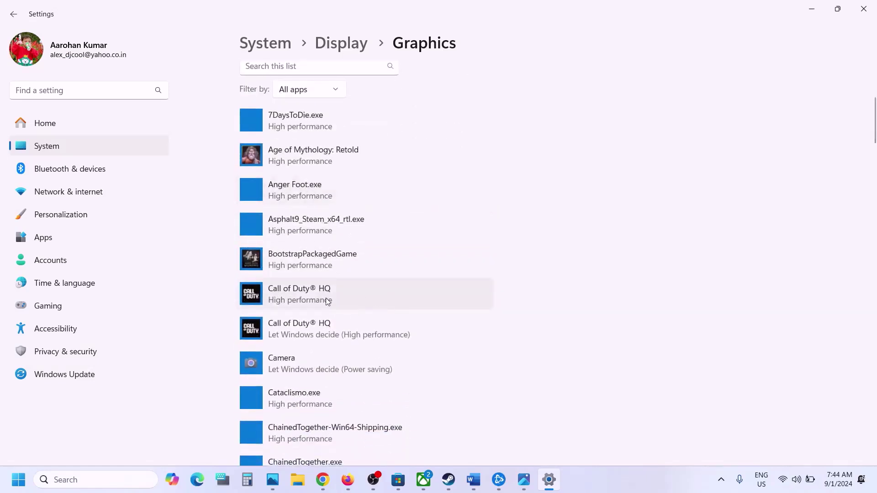
click(326, 326)
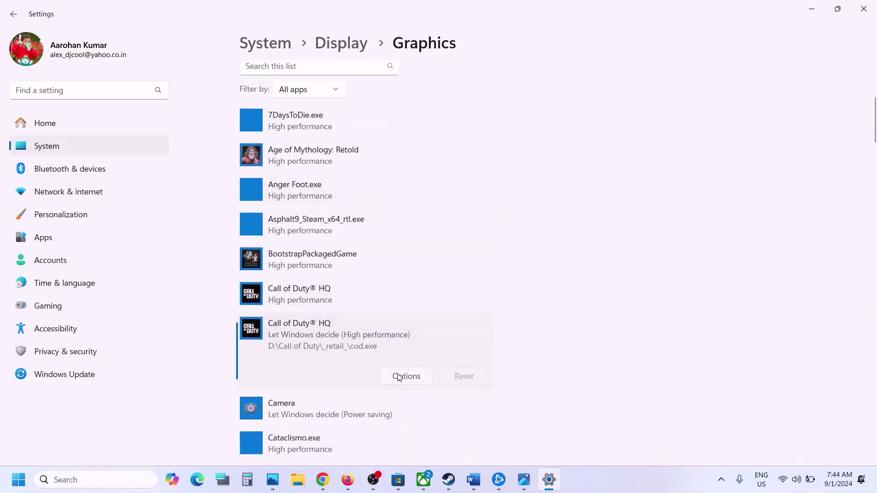
click(399, 377)
click(360, 238)
click(406, 332)
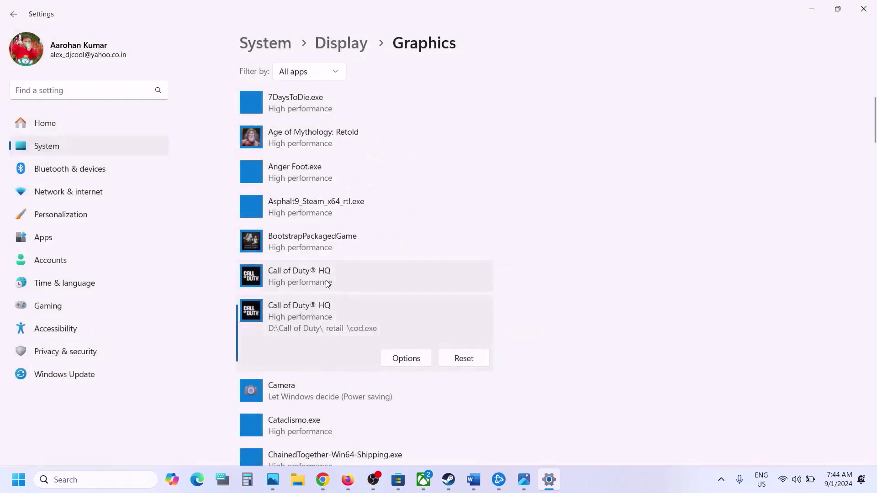
Check the Steam Call of Duty HQ entry's preference and close it unchanged.
click(327, 283)
click(400, 336)
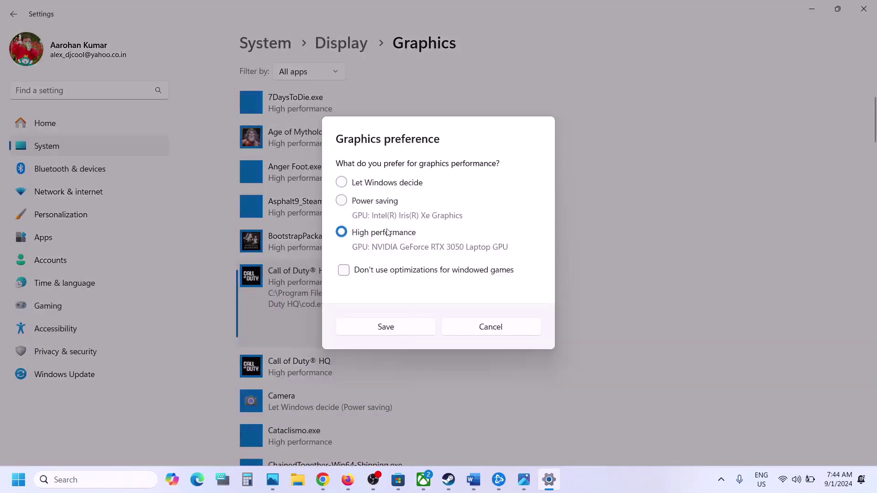
click(487, 328)
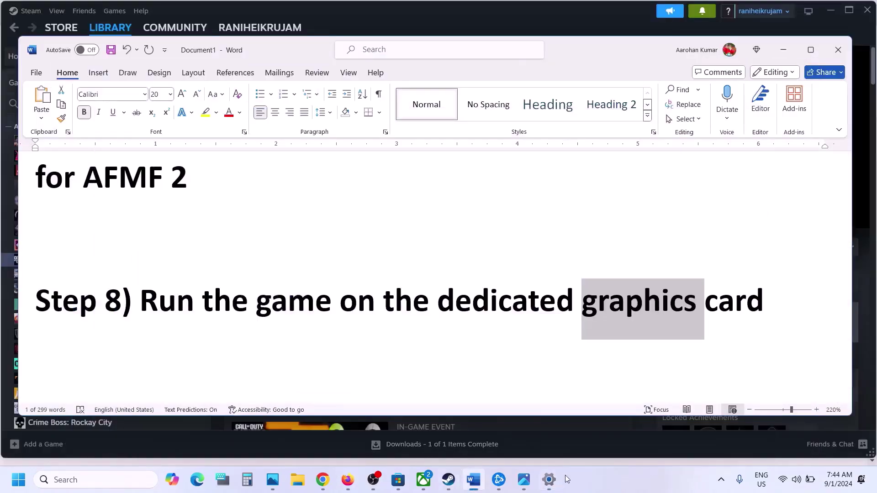
click(551, 481)
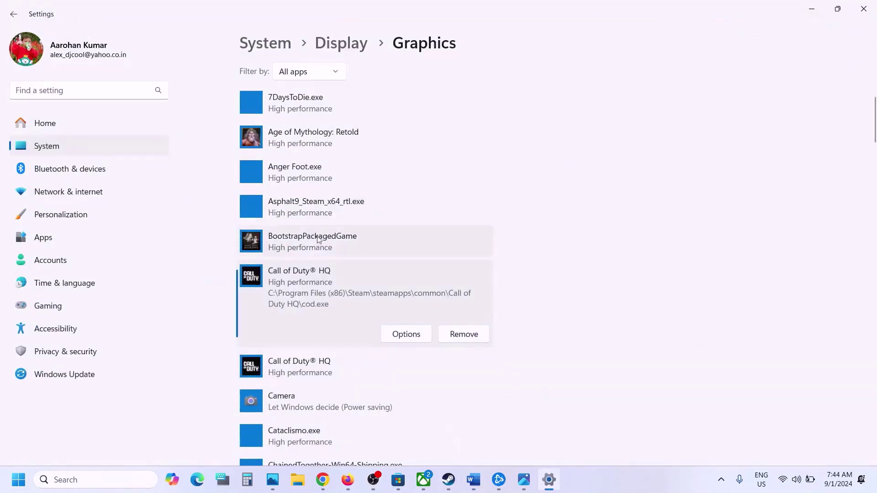
scroll(320, 228, up, 5)
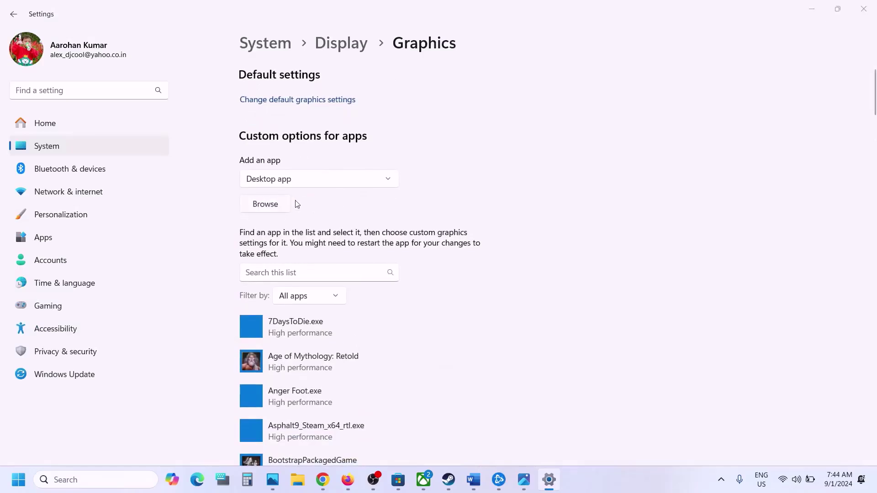
Add mp24-cod.exe from the mp24 folder and save Black Ops 6 Beta as High performance.
click(283, 204)
double_click(143, 144)
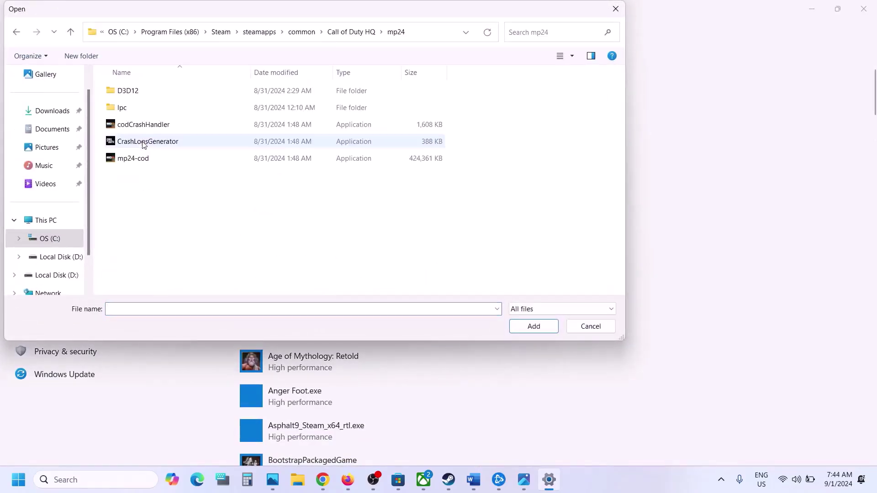
click(138, 156)
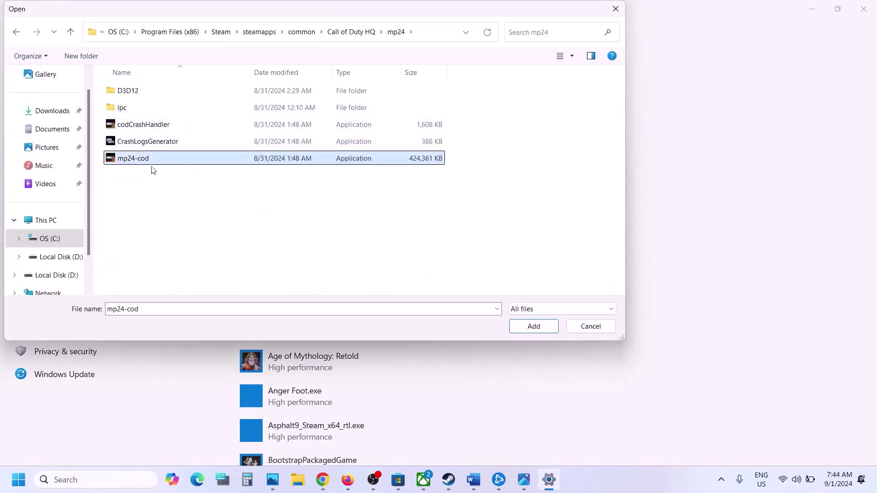
click(514, 325)
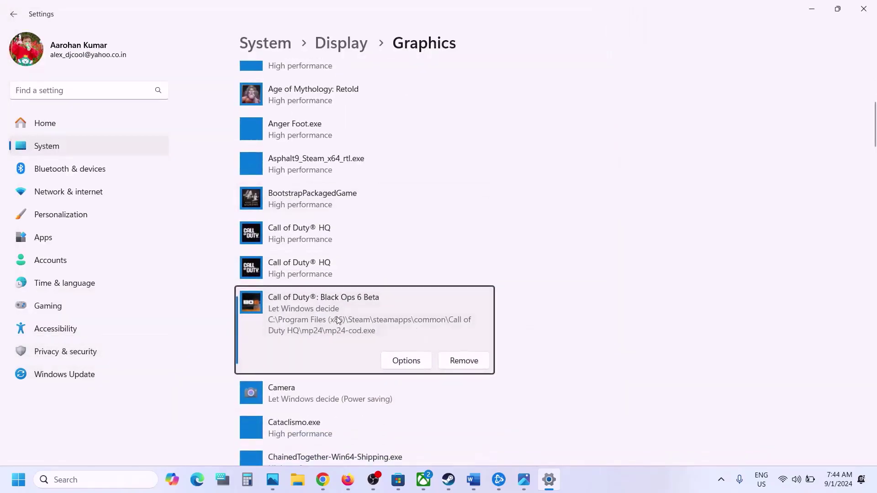
click(398, 363)
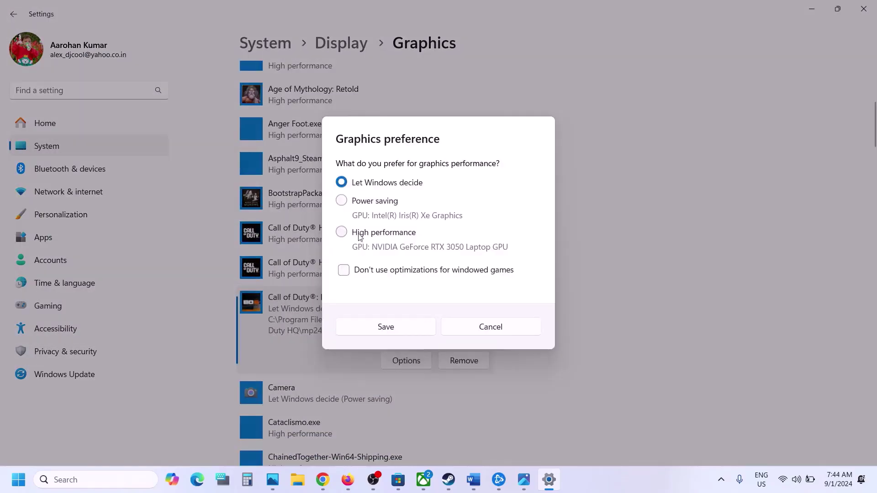
click(400, 328)
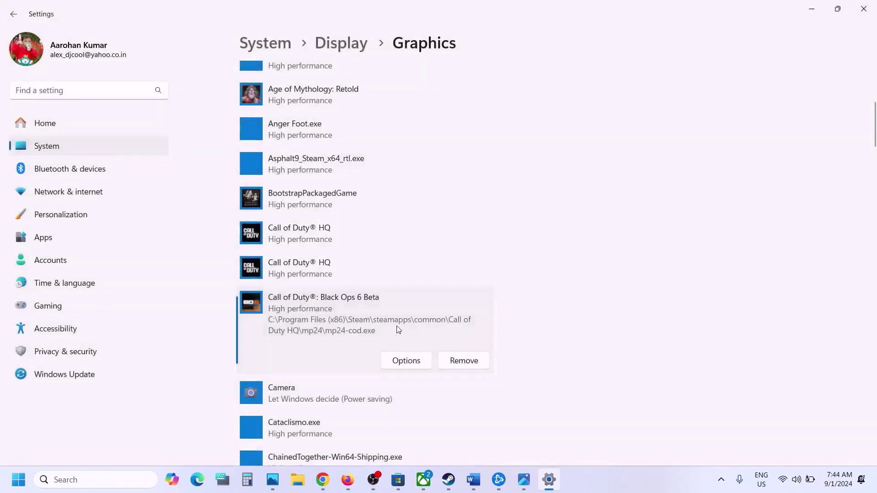
Highlight 'Restart Steam/Battle.net' in Word's Step 9, then bring up Steam's exit menu.
click(474, 480)
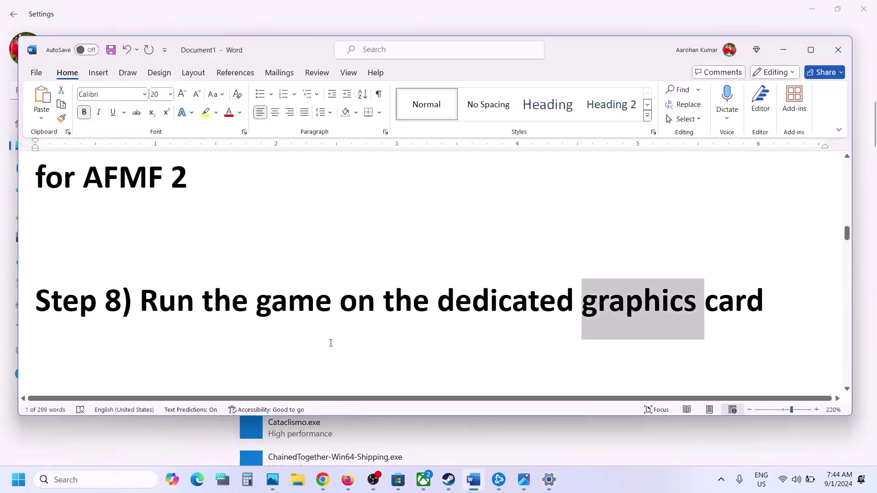
scroll(330, 343, down, 1)
scroll(331, 342, down, 2)
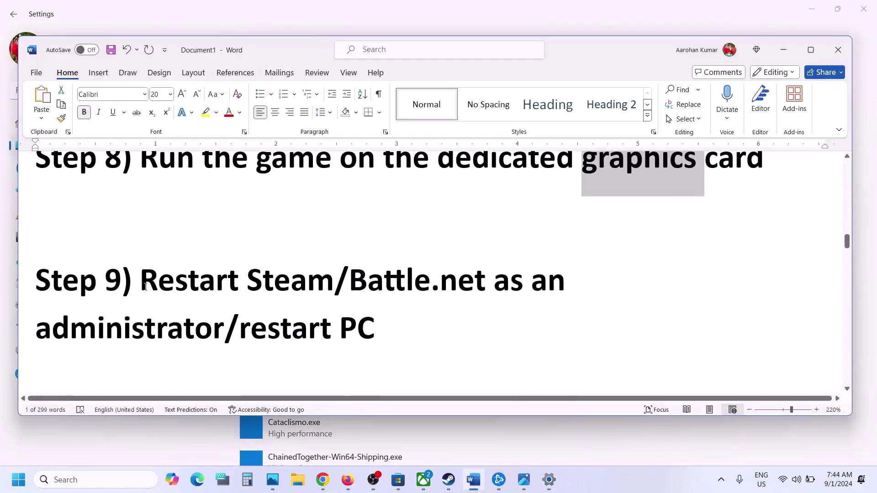
drag(298, 270, 470, 280)
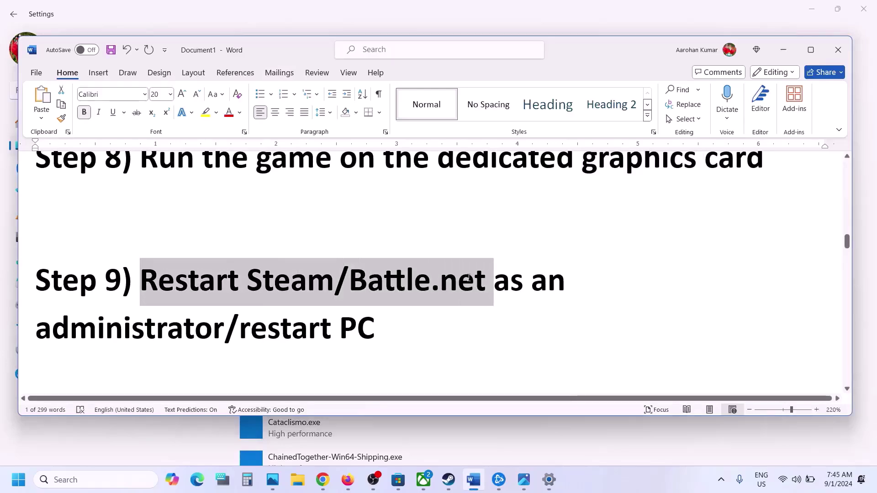
click(449, 481)
click(29, 10)
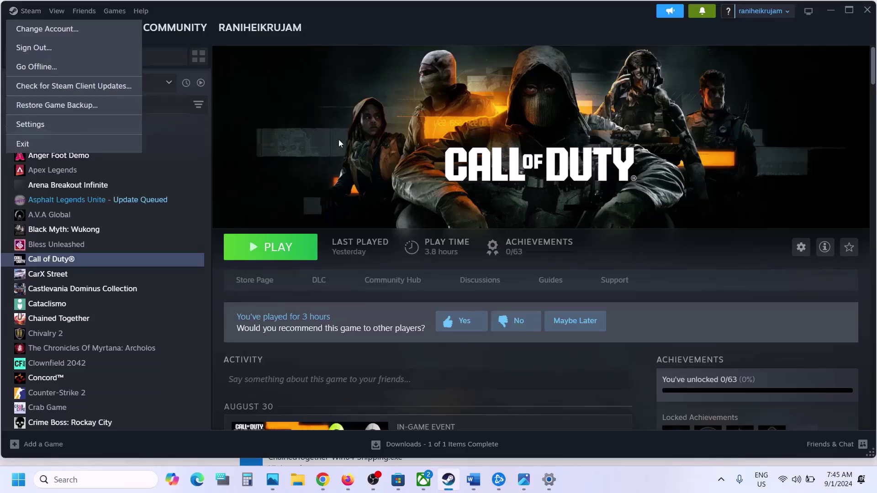
Relaunch Steam as administrator from a Windows search for 'steam'.
click(279, 177)
click(79, 481)
text(steam)
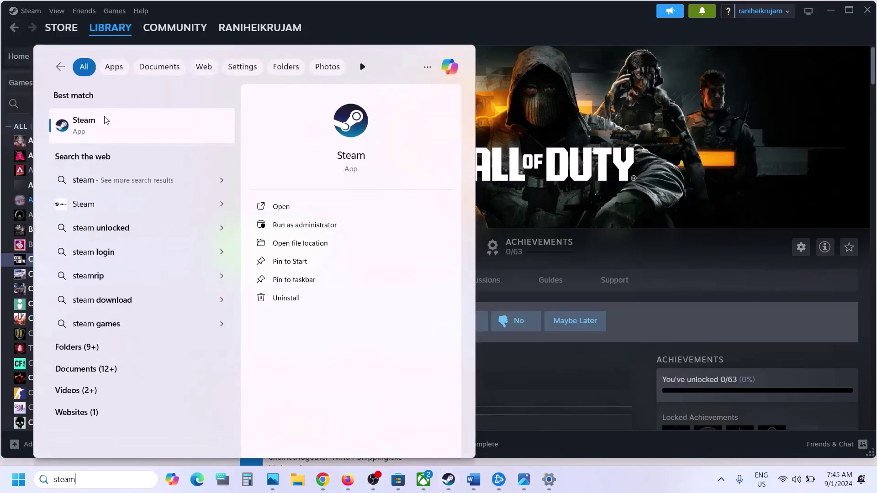
right_click(106, 120)
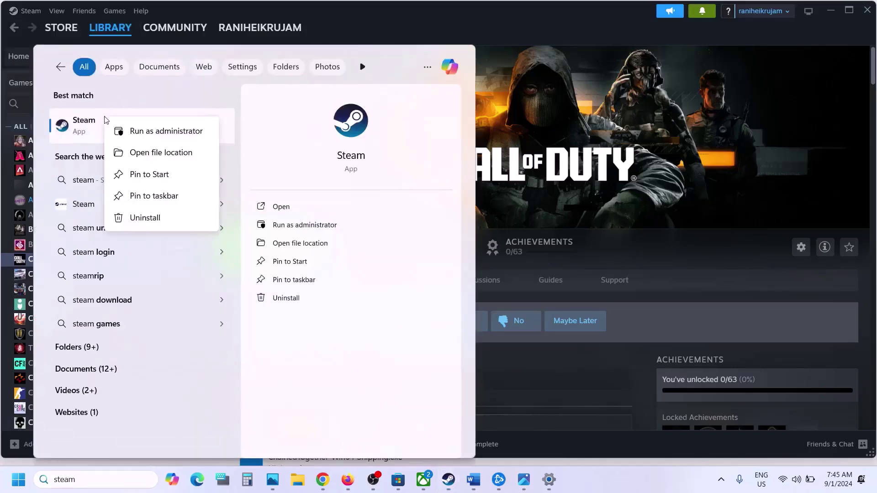
click(608, 86)
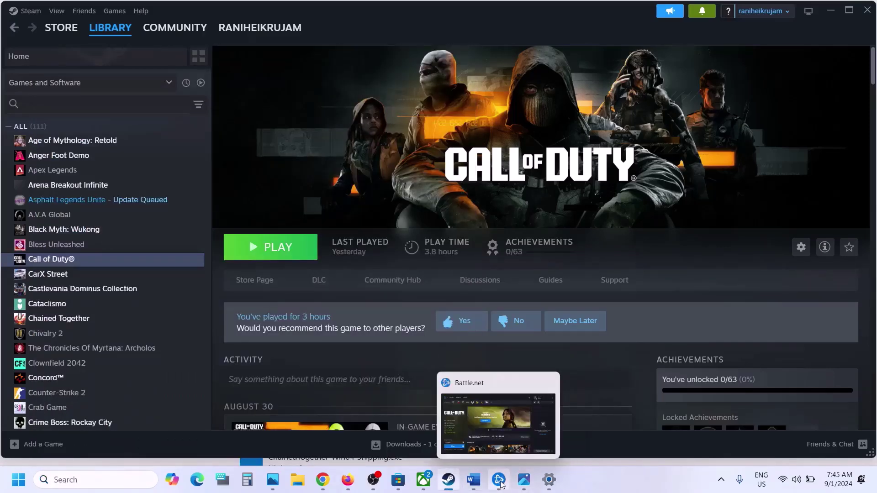
Relaunch Battle.net as administrator from a Windows search for 'battl'.
click(499, 481)
click(31, 31)
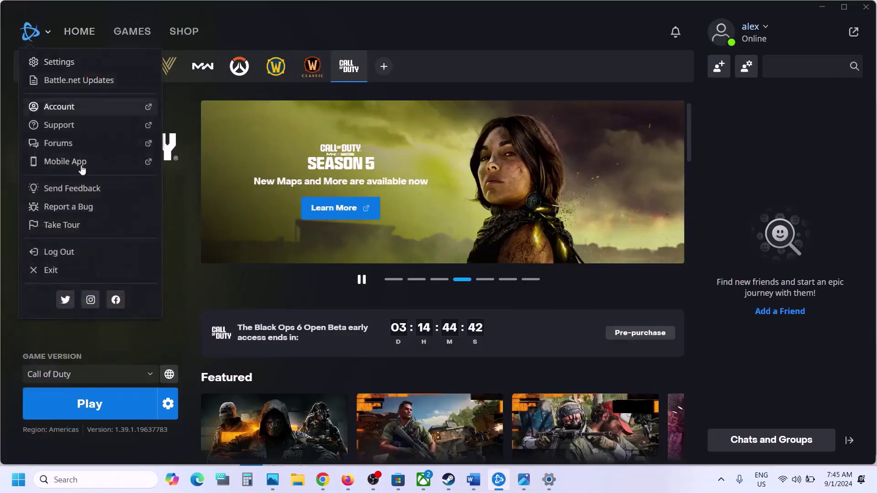
click(87, 482)
text(battl)
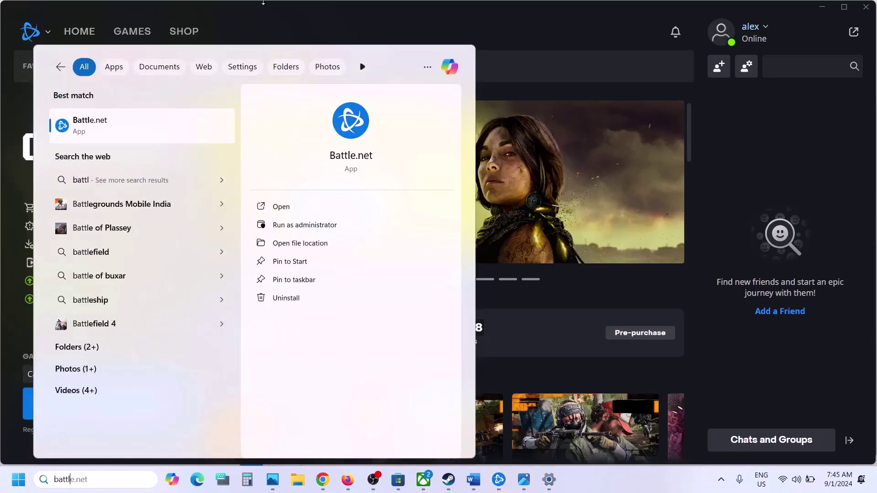
right_click(119, 137)
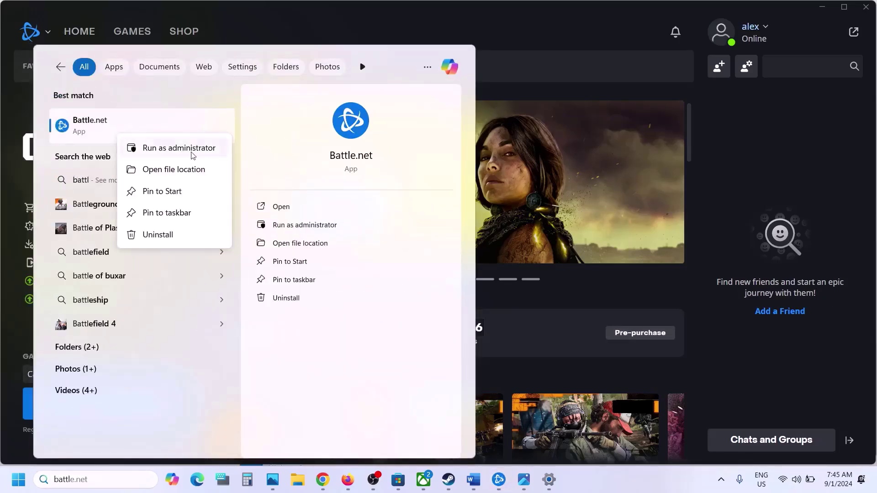
click(193, 151)
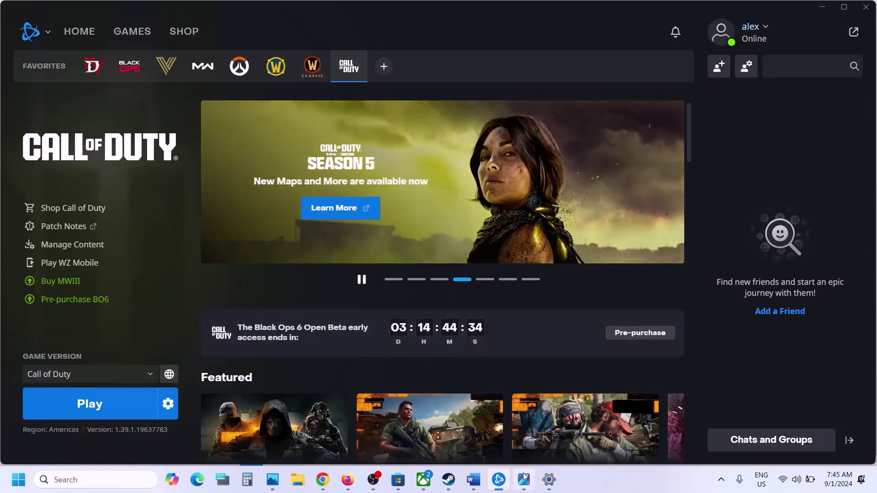
click(473, 480)
Mark Word's Step 10 text about unchecking compatibility for Steam and the game exe.
scroll(328, 279, down, 5)
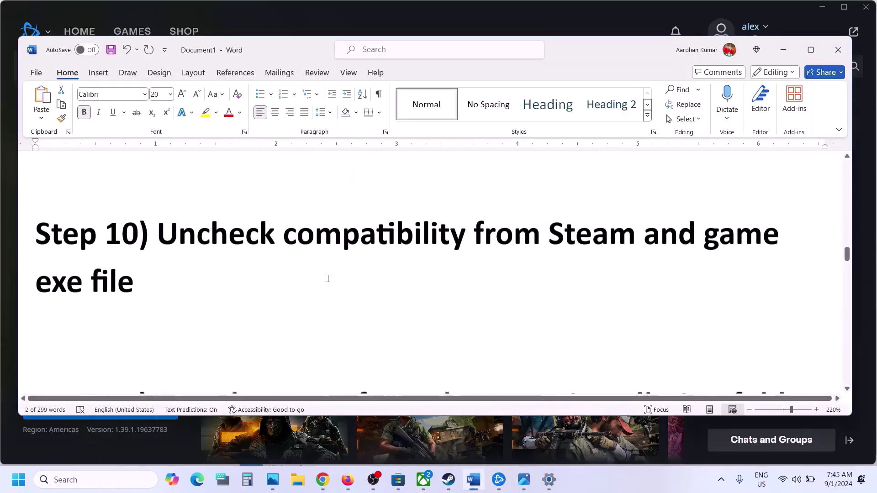
drag(544, 256, 524, 255)
key(shift+Down)
click(392, 30)
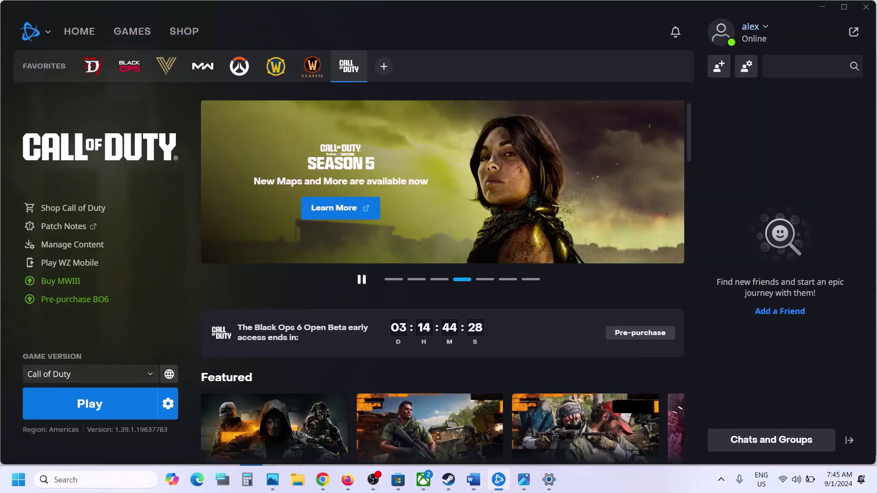
Search 'steam' in Windows and open the Steam shortcut's file location.
click(77, 479)
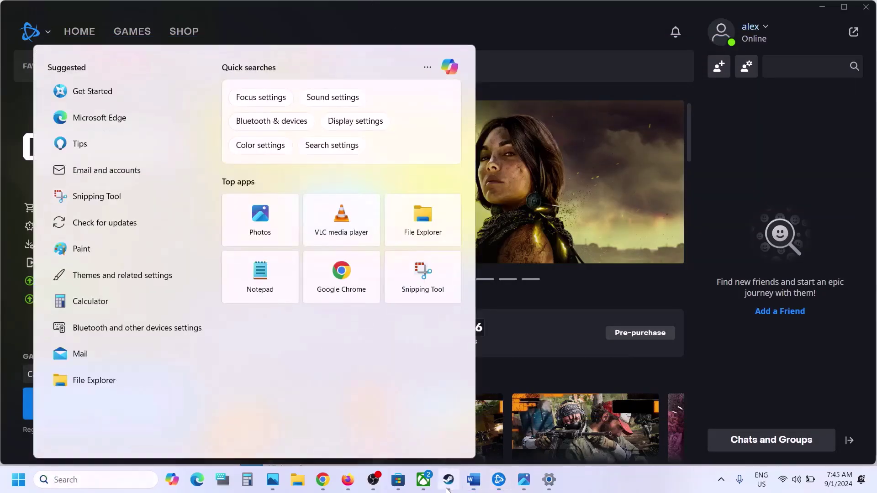
click(448, 479)
click(30, 10)
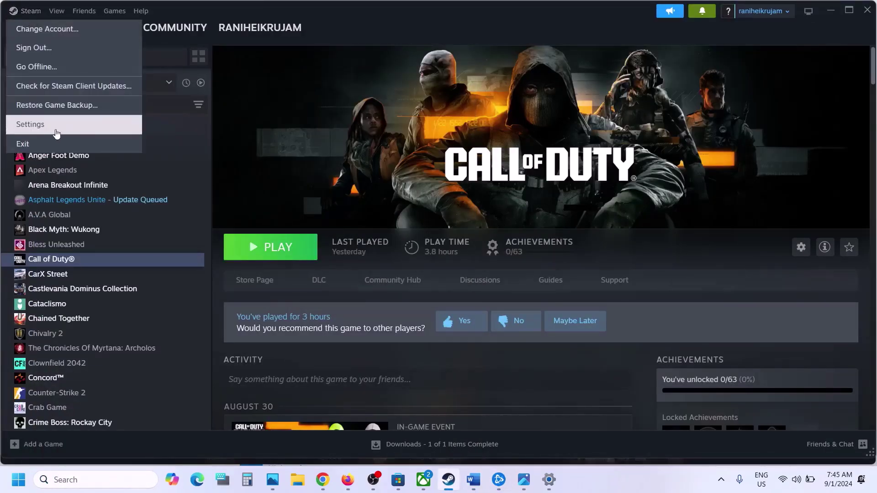
click(94, 479)
text(steam)
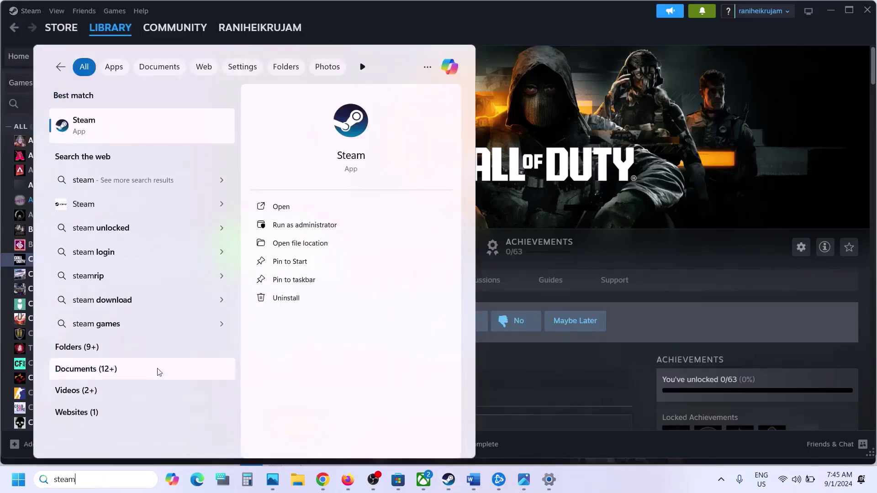
right_click(116, 132)
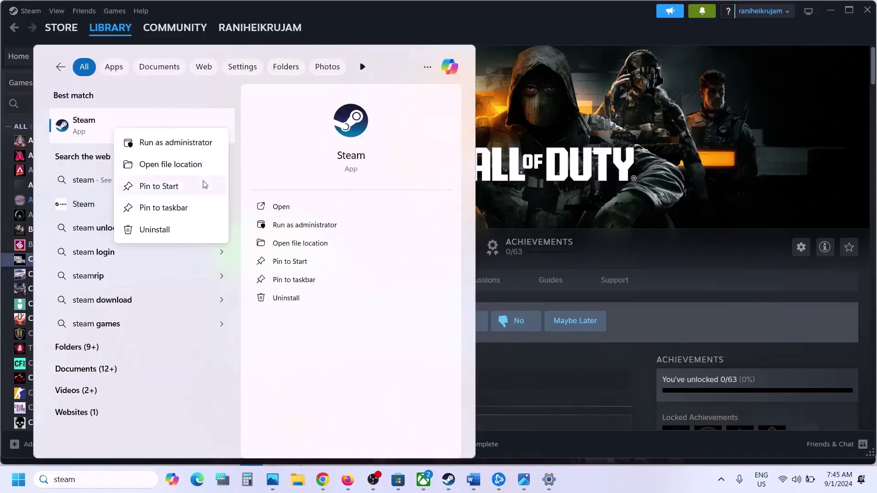
click(165, 166)
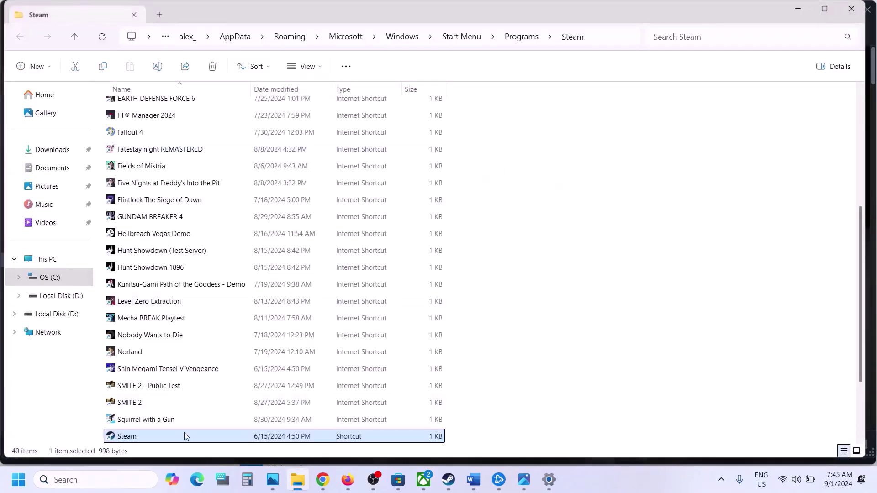
Follow the Steam shortcut to the real install folder, Program Files (x86)\Steam.
right_click(148, 440)
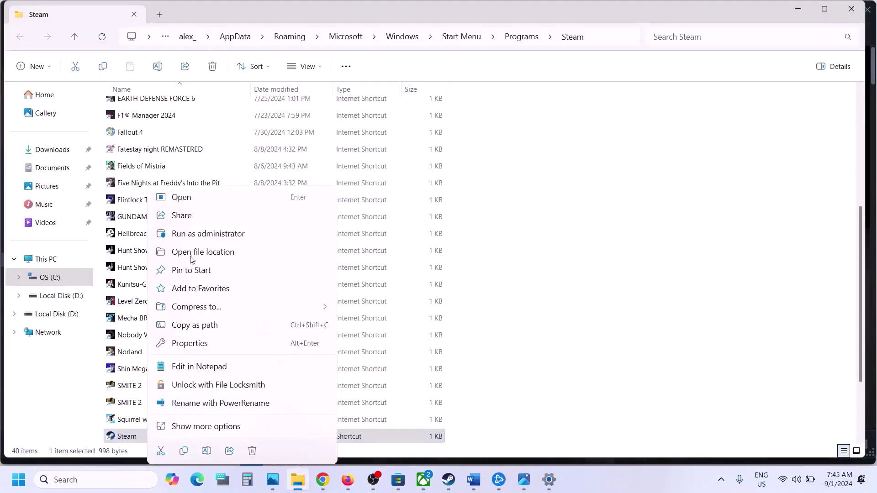
click(188, 253)
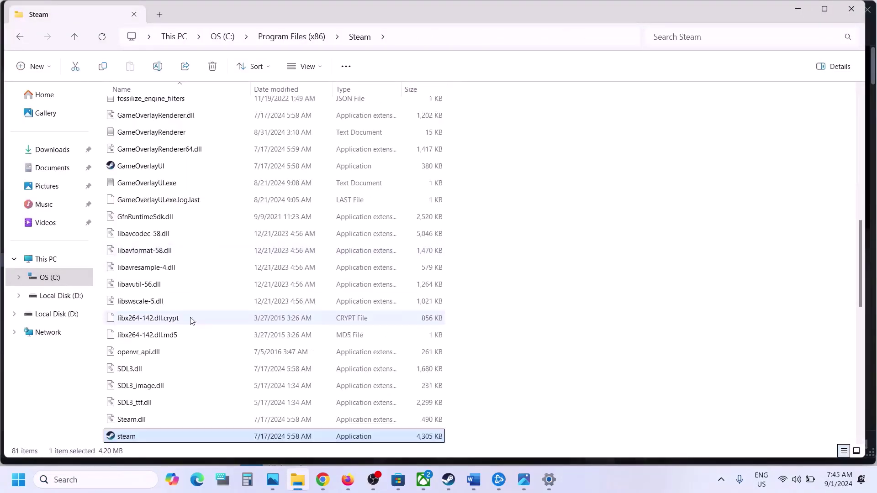
right_click(143, 280)
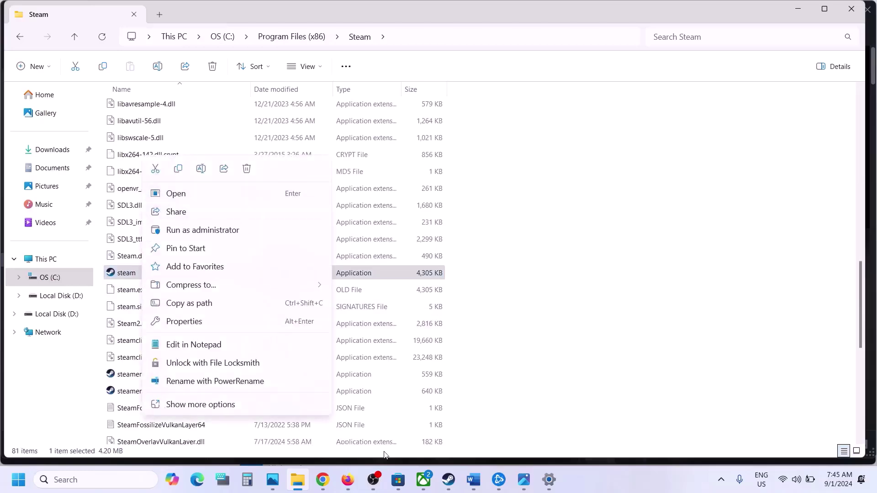
click(475, 479)
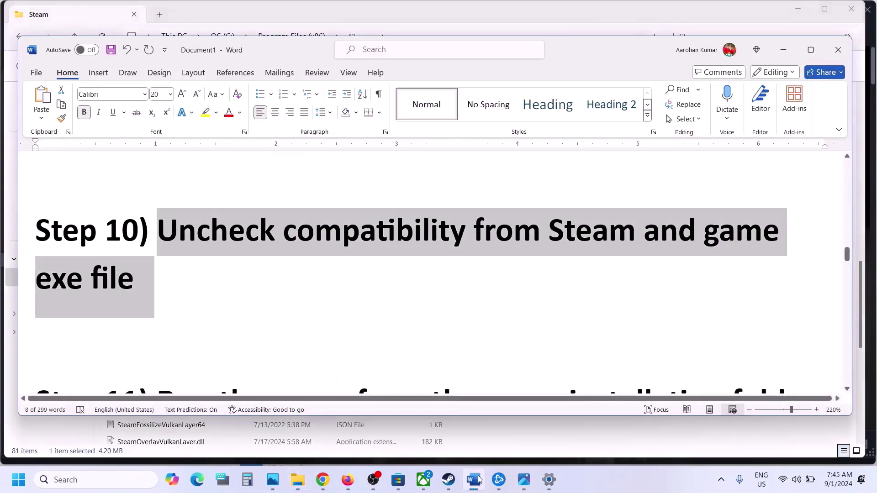
click(474, 479)
Switch off compatibility mode in steam.exe's Compatibility properties and apply it.
right_click(126, 273)
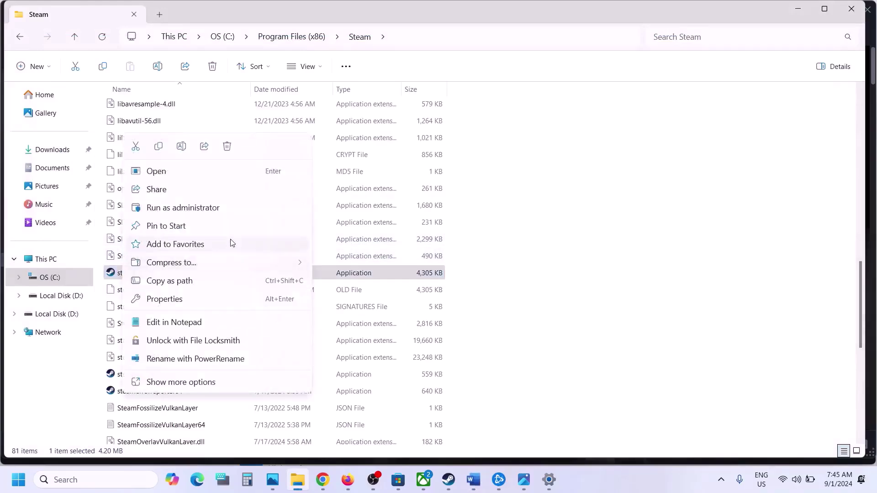
click(185, 300)
click(220, 180)
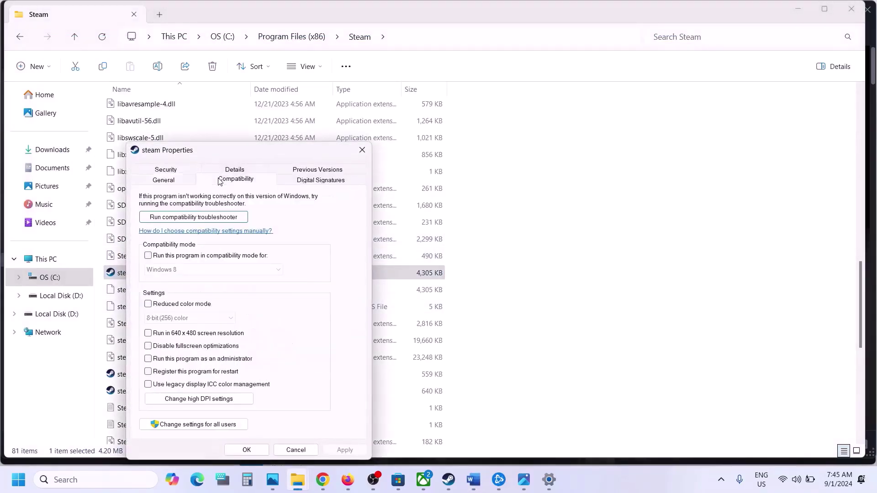
click(148, 256)
click(345, 451)
click(250, 451)
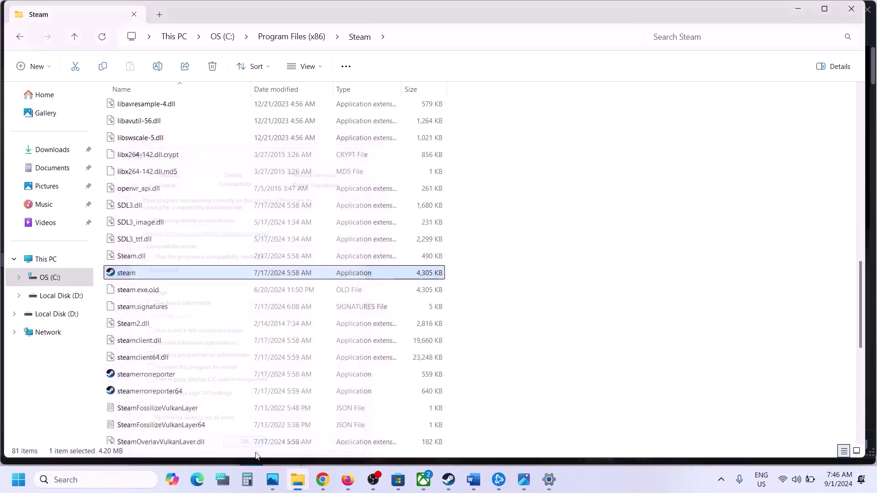
click(448, 478)
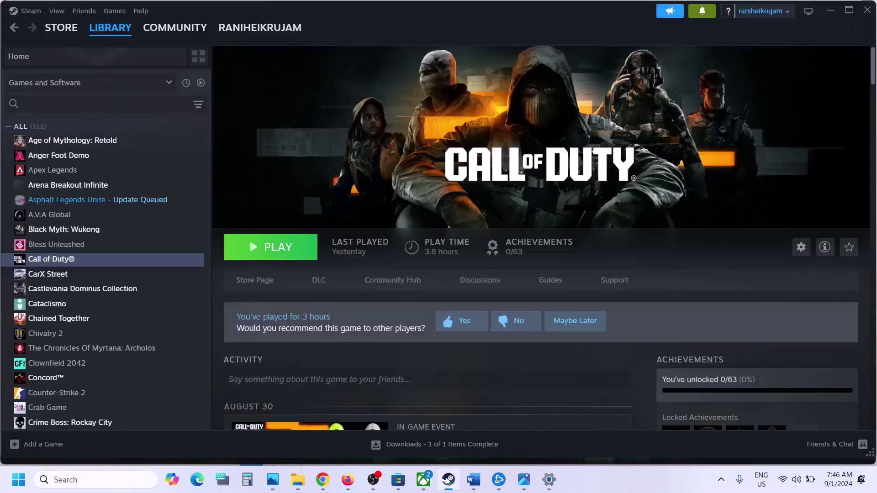
Browse Call of Duty's local files from the Steam library and right-click the cod application.
right_click(80, 260)
mouse_move(119, 329)
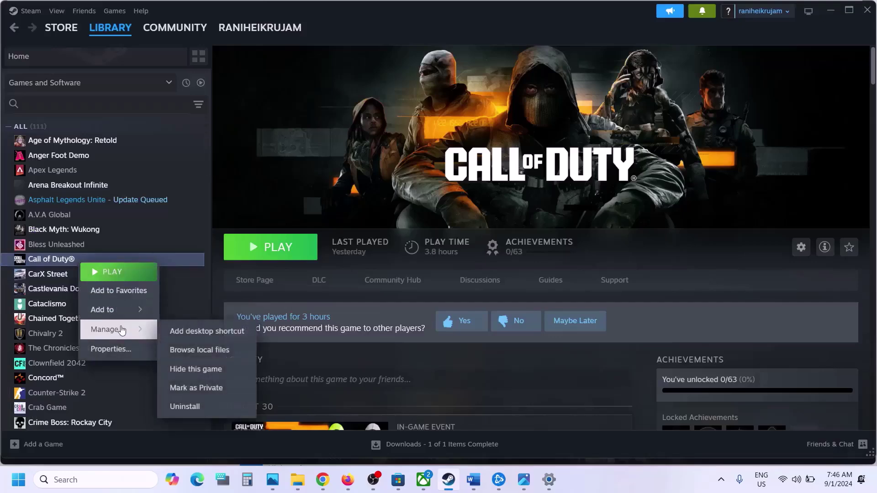
click(204, 349)
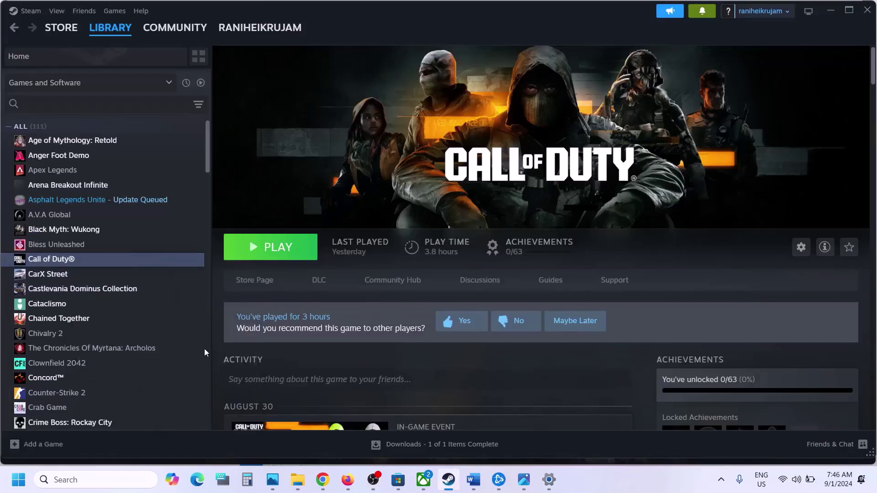
scroll(209, 251, down, 10)
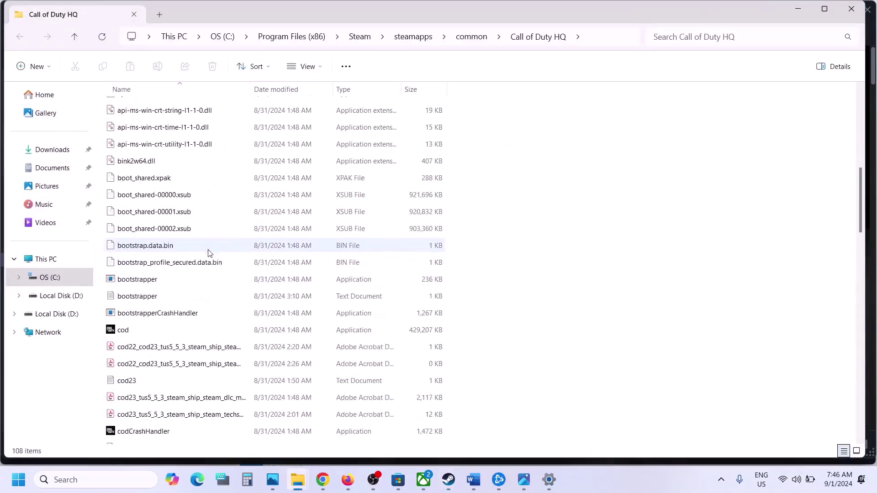
right_click(121, 213)
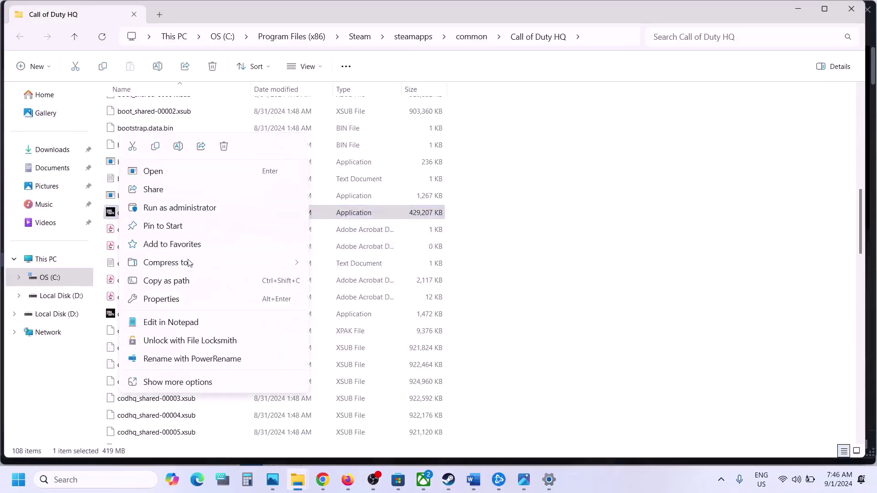
Check that compatibility mode is unchecked in cod's Properties, then close them unchanged.
click(179, 301)
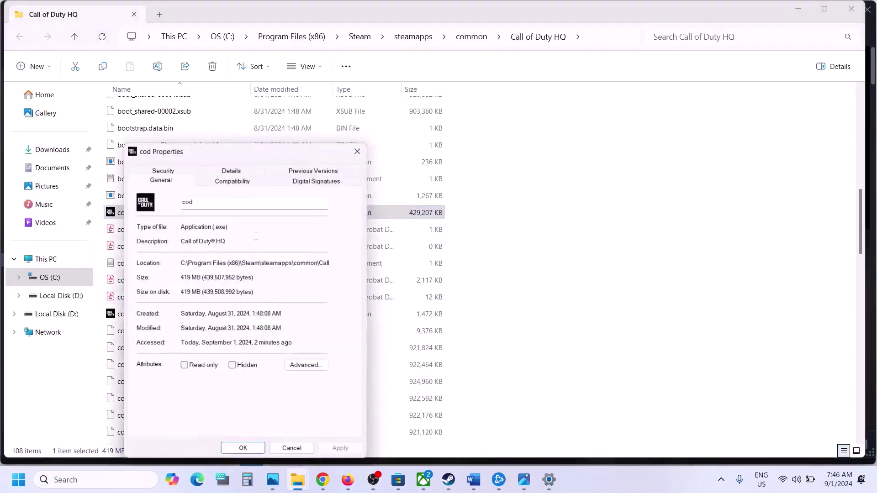
click(230, 181)
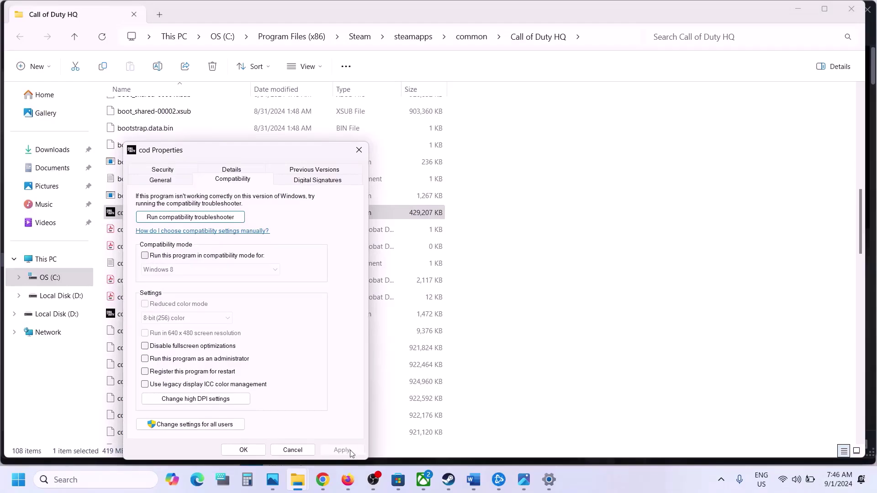
click(245, 452)
scroll(197, 211, up, 10)
Open the mp24 folder inside Call of Duty HQ and scroll through its files.
click(124, 160)
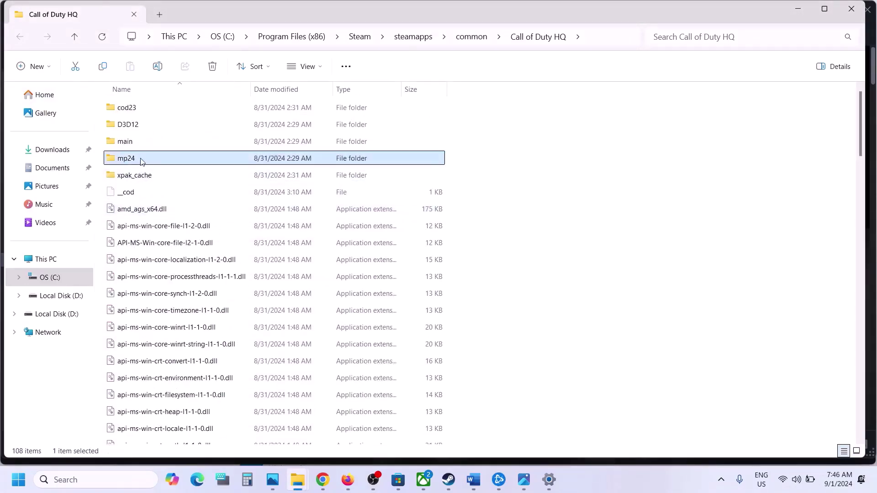
double_click(142, 161)
scroll(155, 201, down, 6)
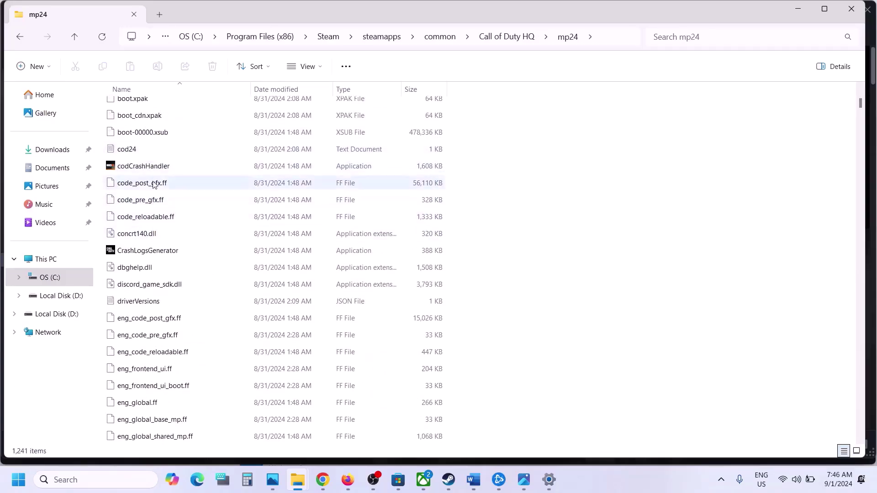
scroll(168, 254, down, 7)
scroll(166, 255, down, 20)
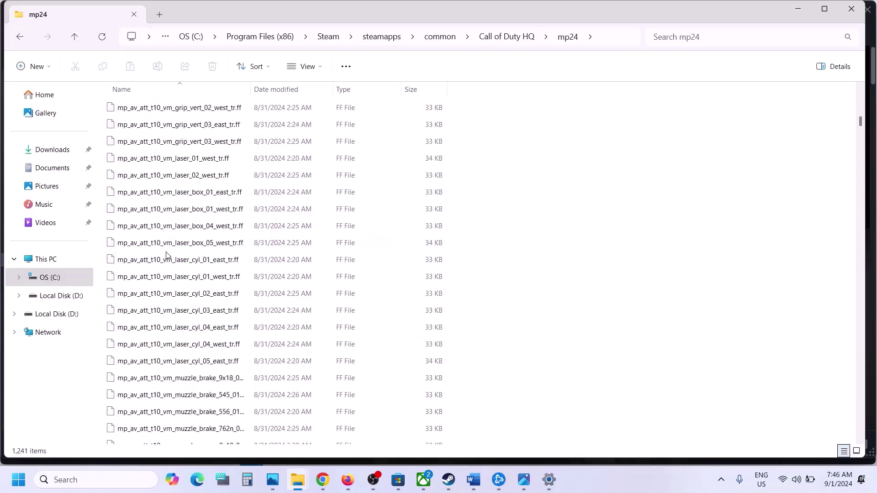
scroll(167, 255, down, 10)
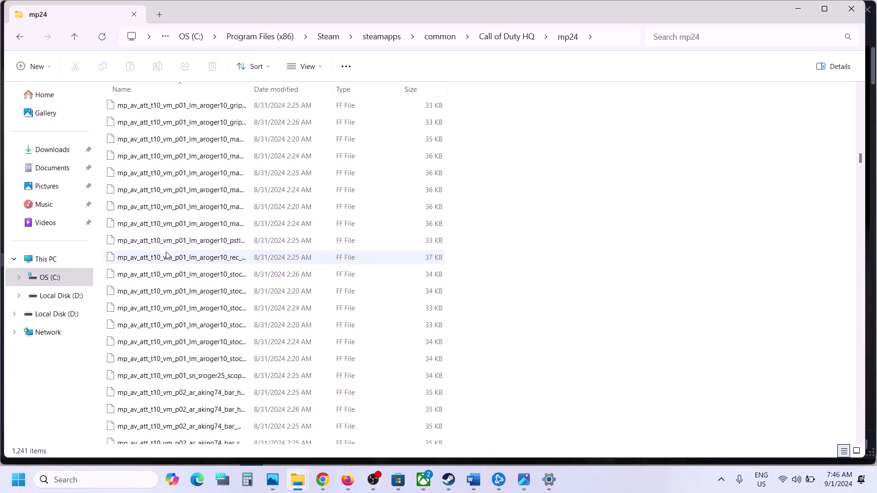
drag(862, 163, 860, 113)
scroll(363, 228, up, 6)
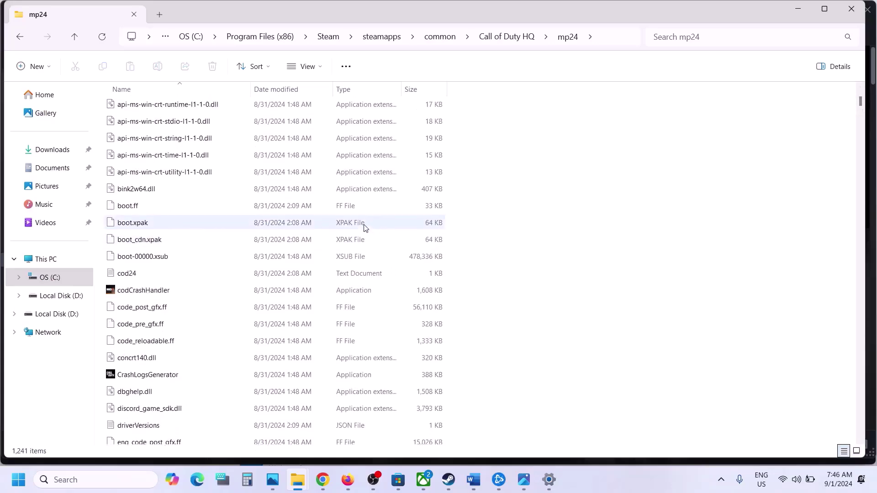
scroll(364, 227, down, 20)
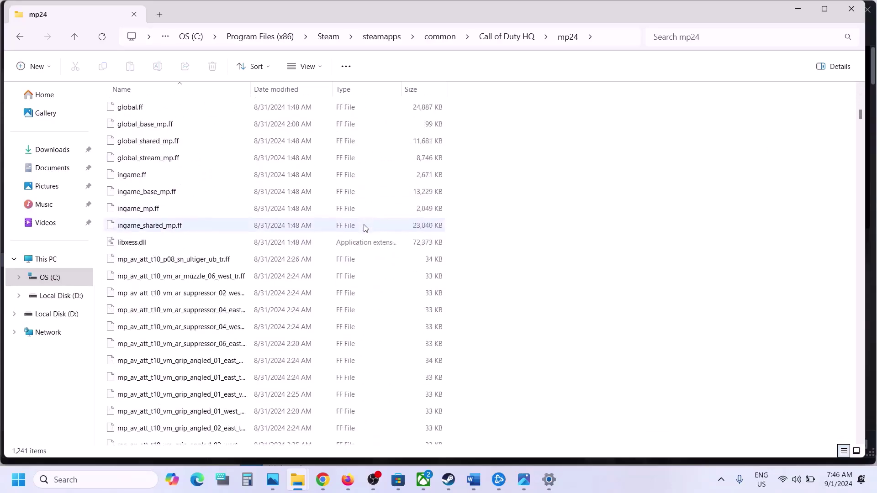
Jump to the files starting with 'cod' and select the mp24-cod application.
text(cod)
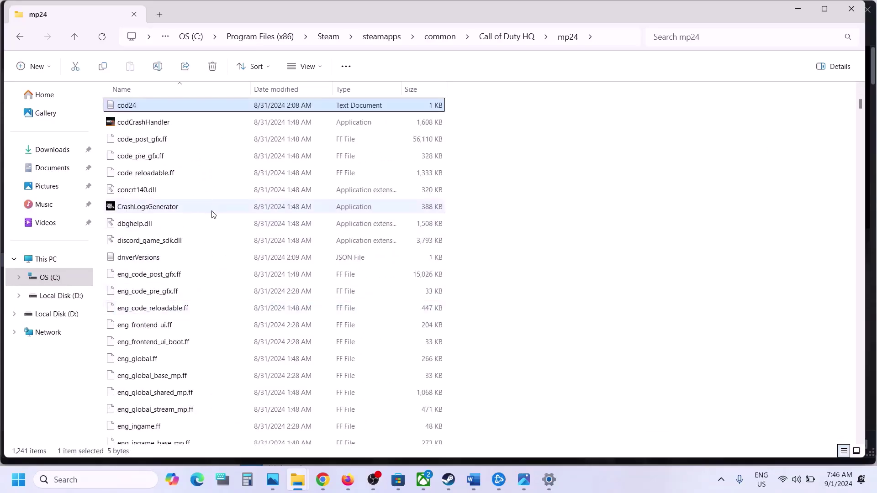
key(Down)
key(Down)
key(Down)
key(Down)
key(Down)
key(Down)
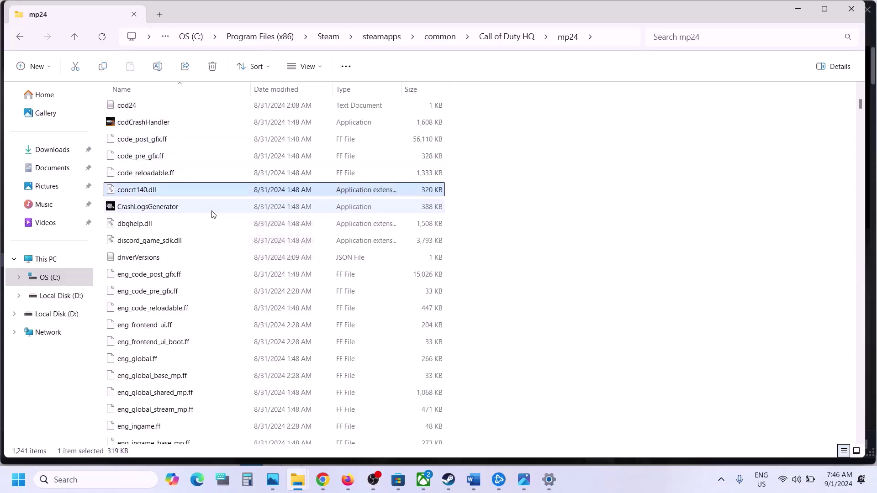
key(Home)
scroll(212, 215, down, 20)
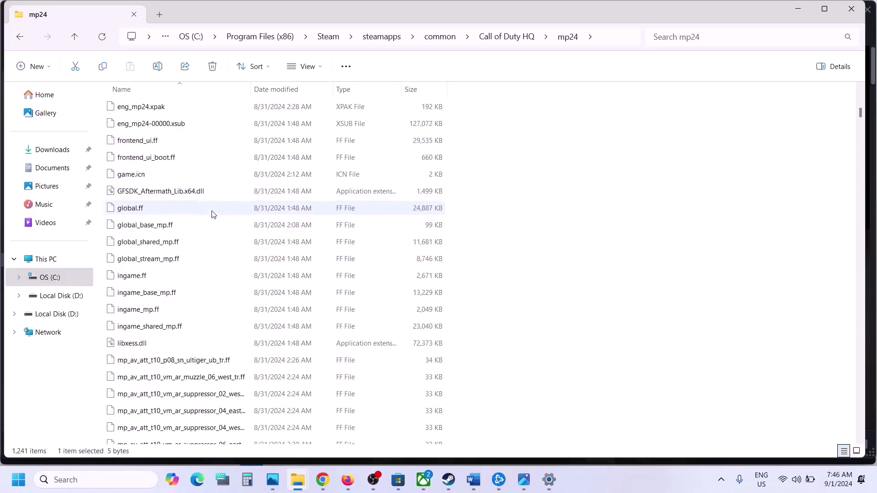
click(630, 490)
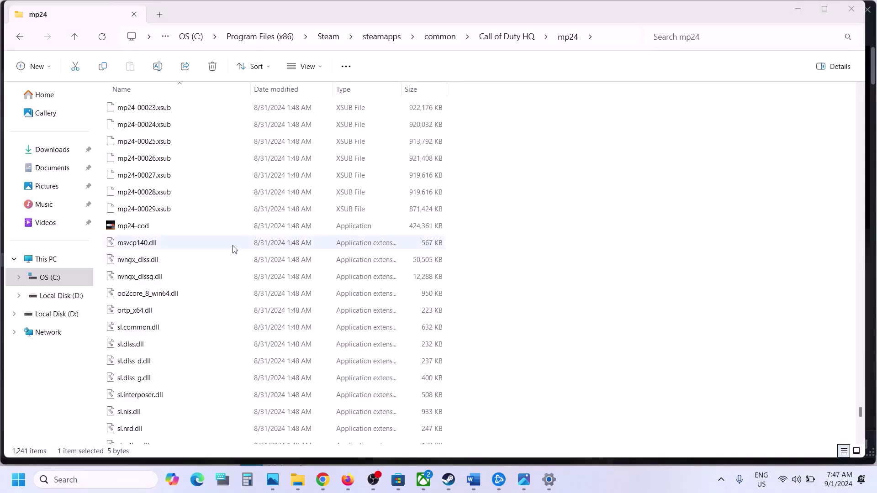
click(133, 227)
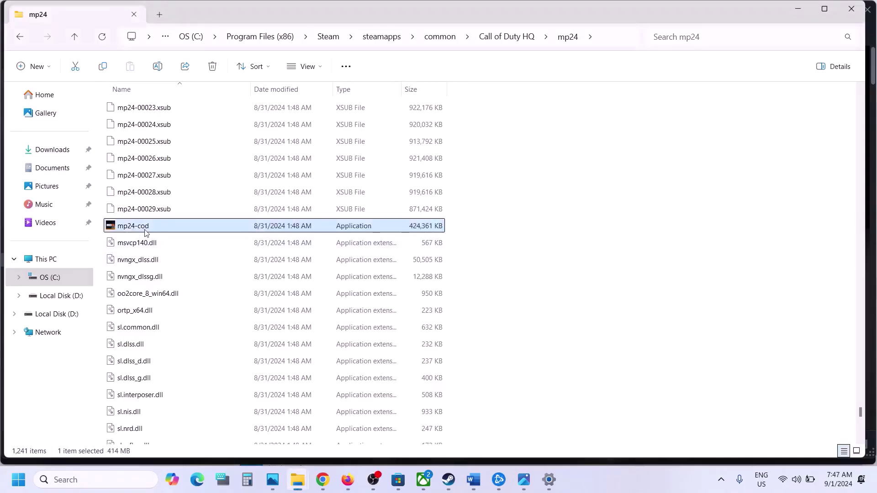
Review mp24-cod's compatibility settings and close its Properties without changes.
right_click(143, 228)
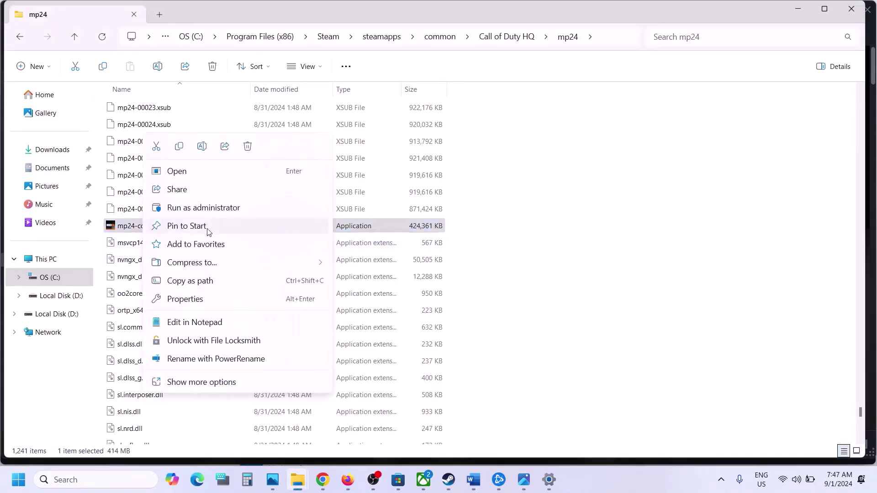
click(185, 299)
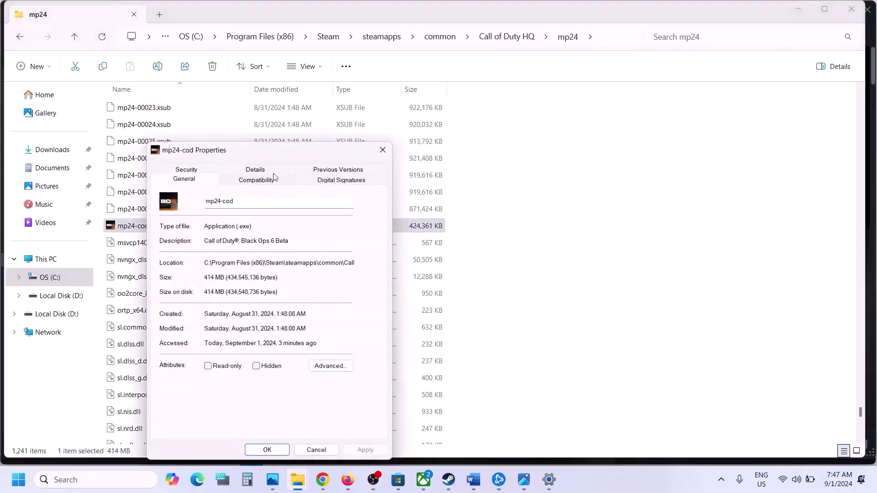
click(241, 181)
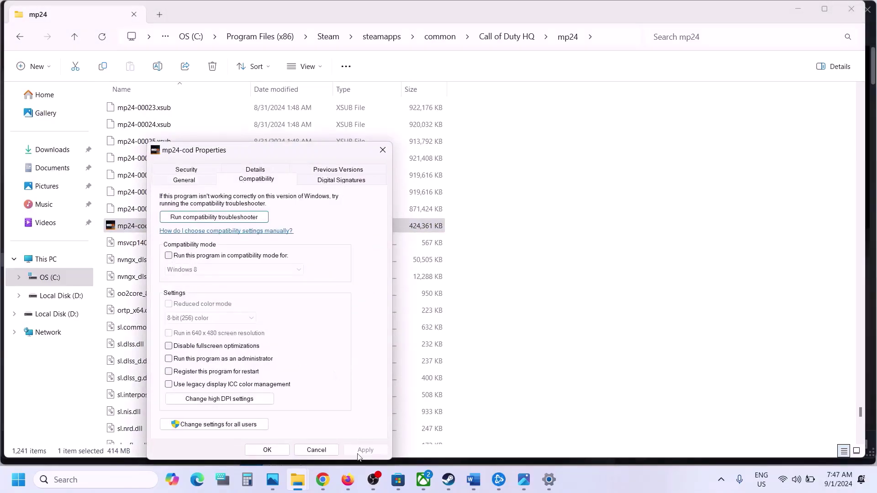
click(267, 450)
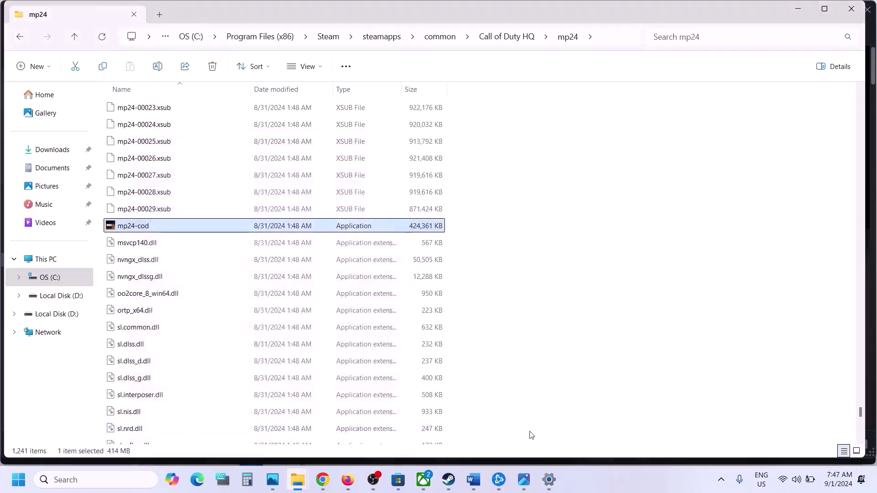
Highlight the guide's Step 11 instruction about running the game.
click(474, 480)
scroll(312, 307, down, 3)
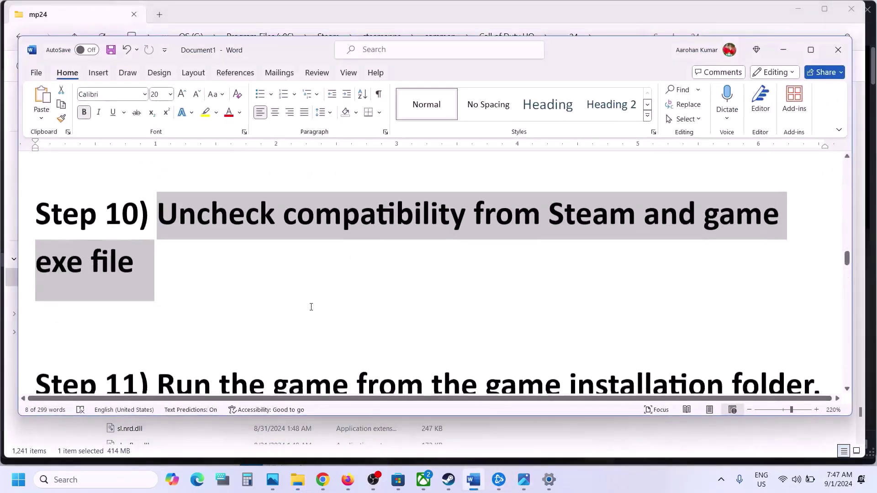
drag(168, 267, 812, 267)
Reopen Call of Duty's install folder through Steam's Manage > Browse local files.
click(457, 480)
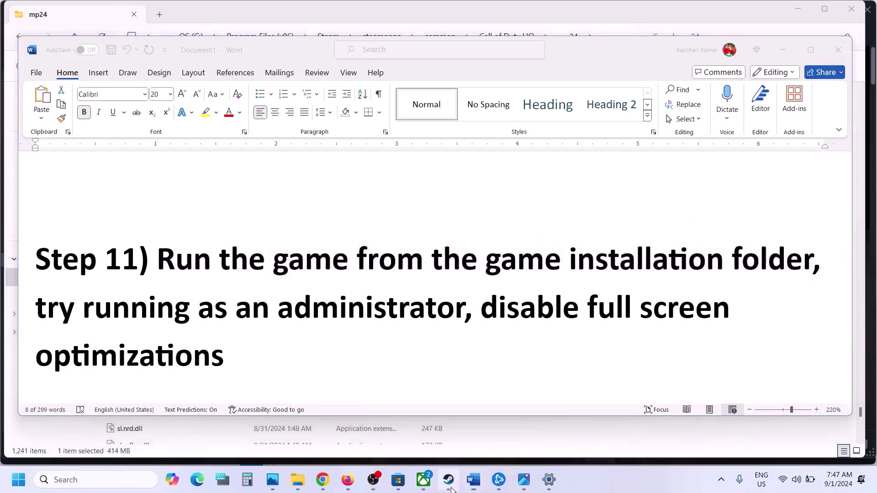
right_click(86, 267)
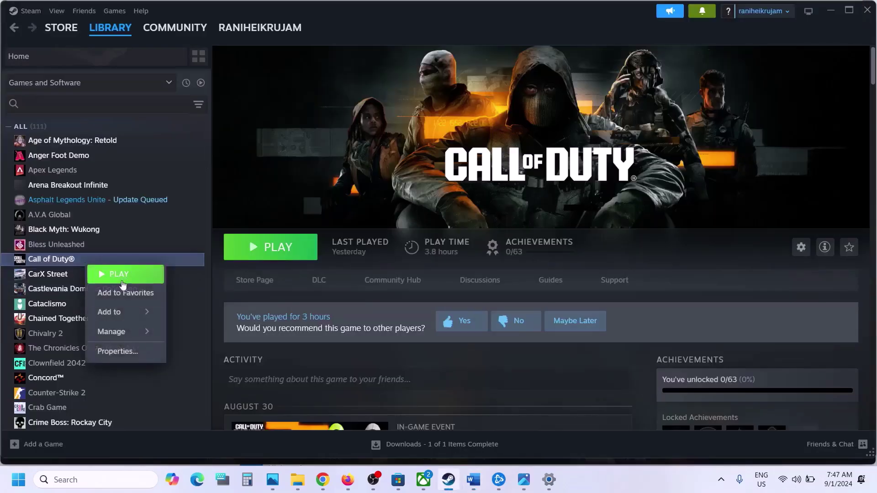
mouse_move(120, 334)
click(215, 353)
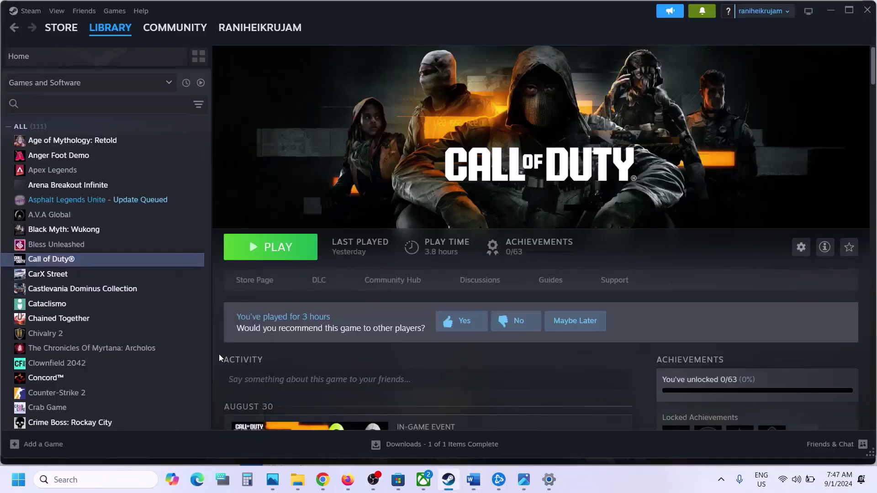
Turn on Run this program as an administrator for cod and apply it.
mouse_move(306, 486)
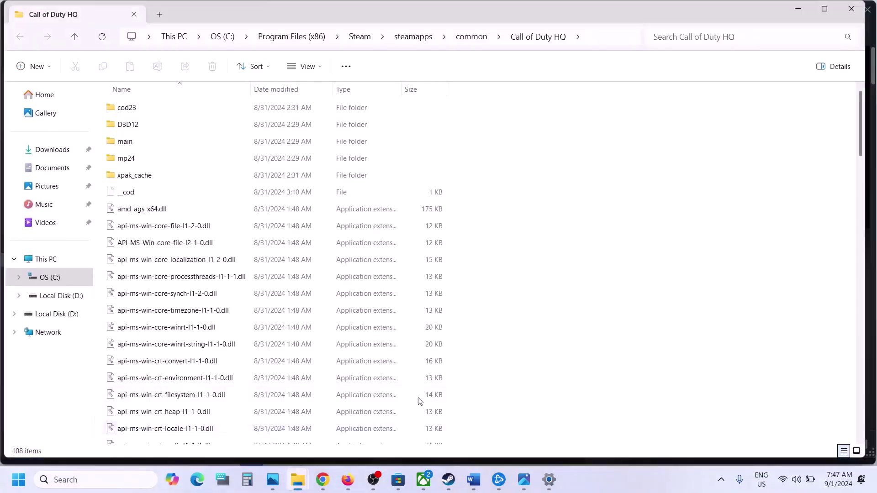
scroll(192, 295, down, 8)
scroll(192, 297, down, 2)
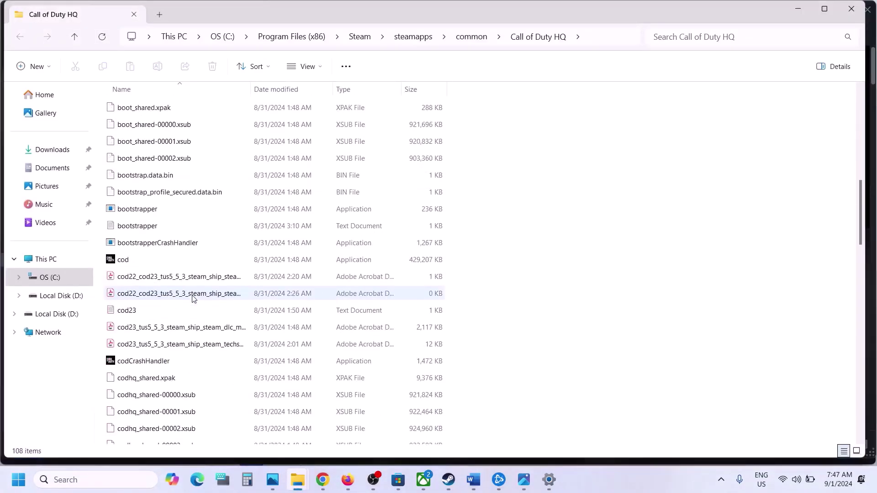
click(120, 260)
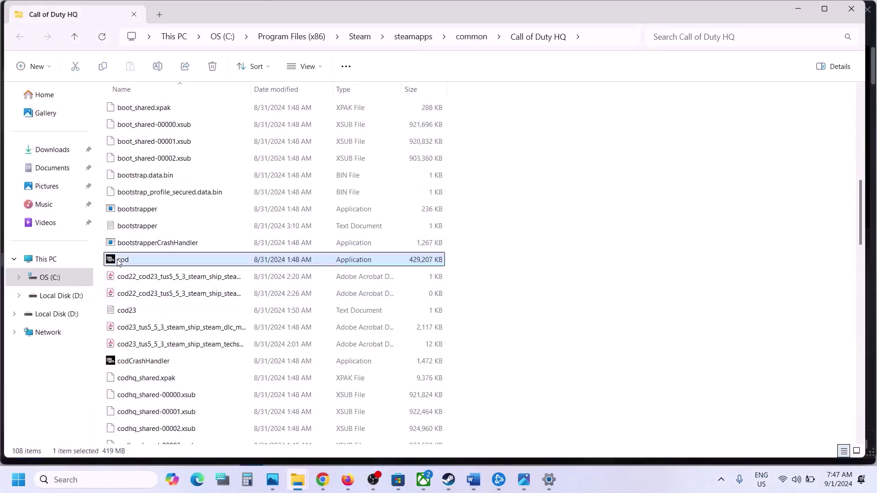
right_click(153, 261)
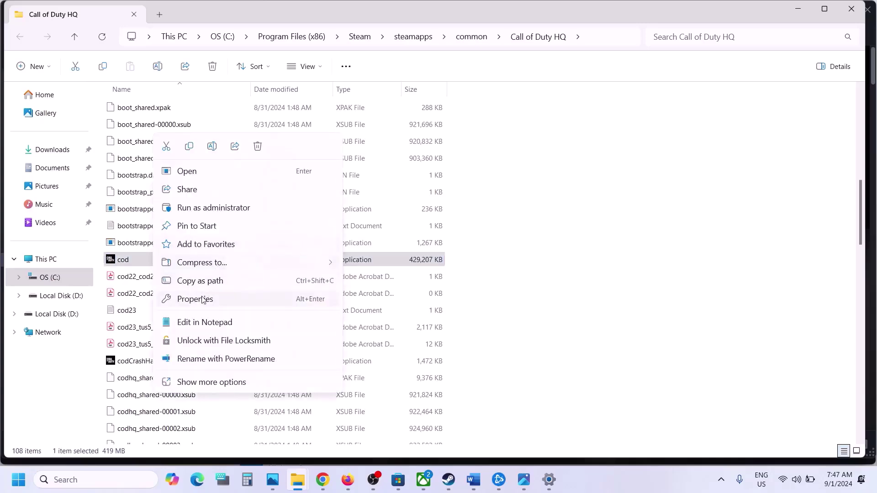
click(202, 300)
click(261, 181)
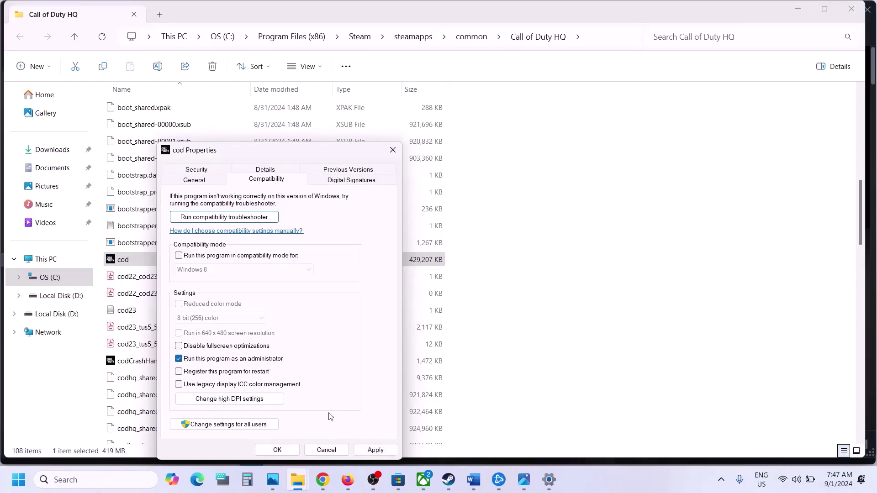
click(357, 448)
click(276, 449)
Disable fullscreen optimizations for cod and apply the change.
right_click(127, 264)
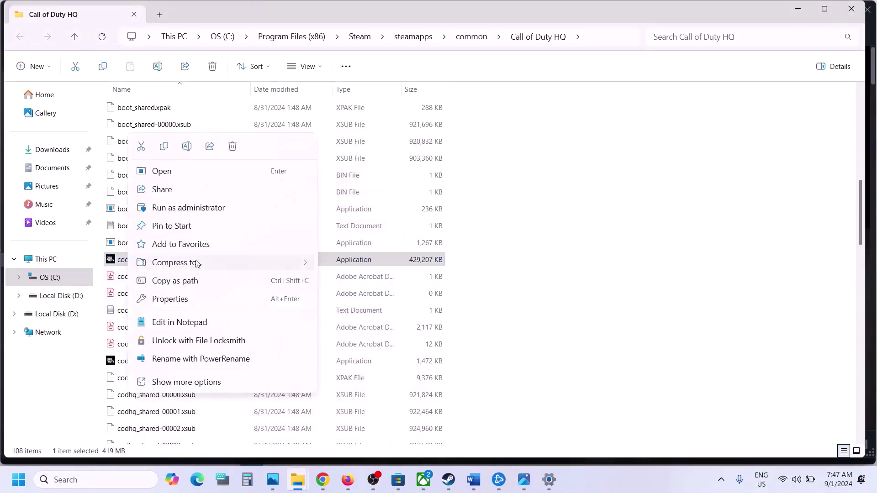
click(189, 298)
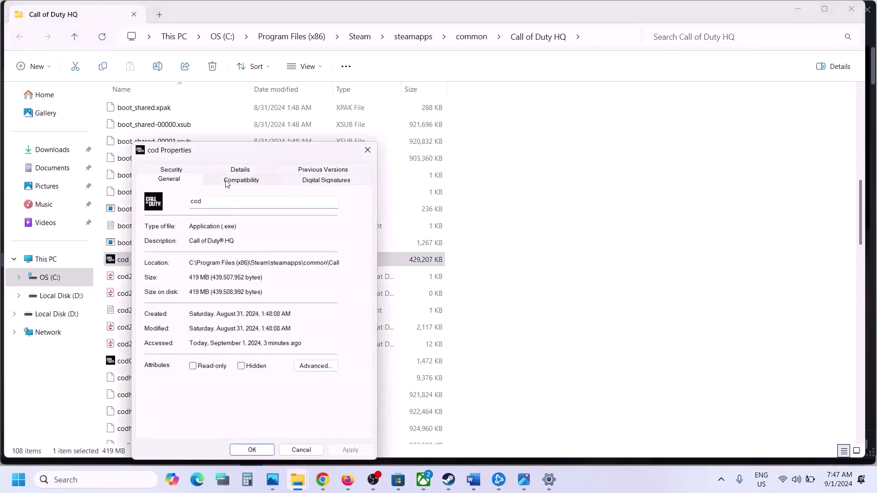
click(227, 182)
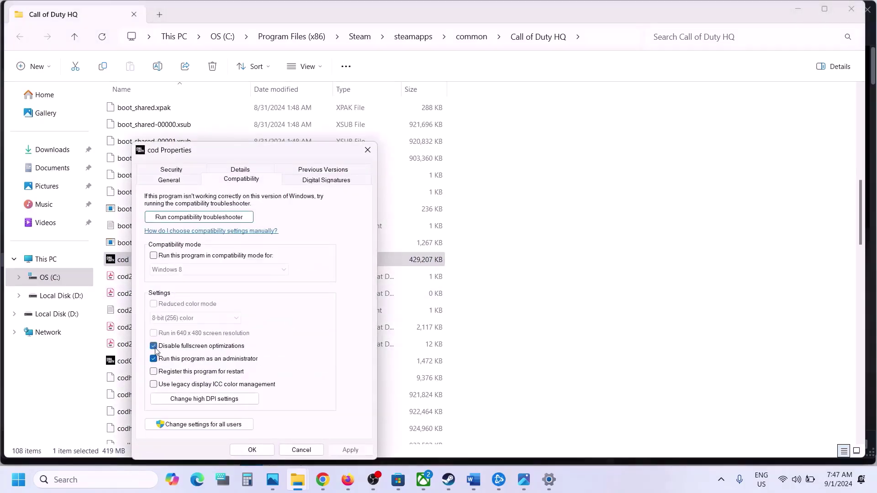
click(342, 450)
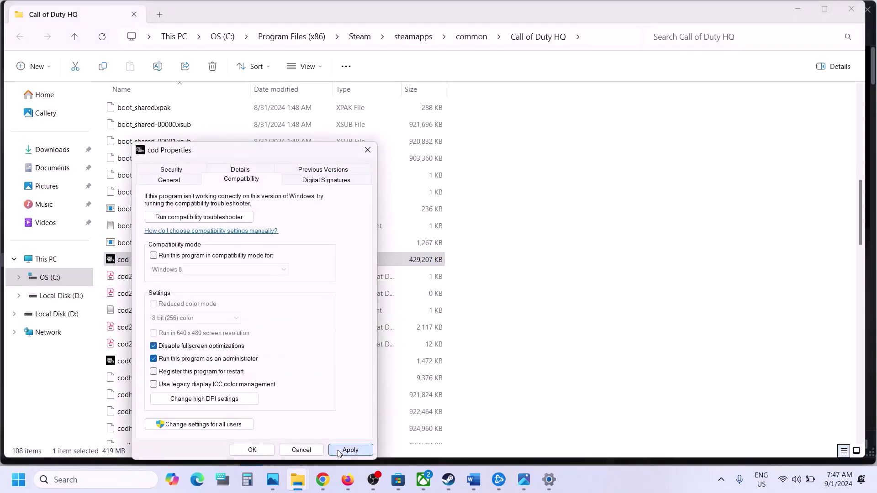
click(253, 450)
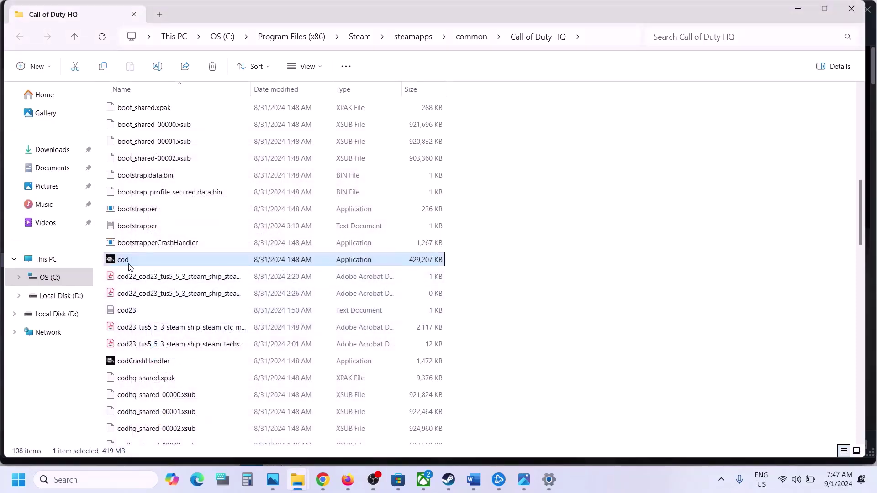
Open the mp24 folder and select the mp24-cod application.
scroll(202, 249, up, 15)
click(148, 162)
double_click(167, 160)
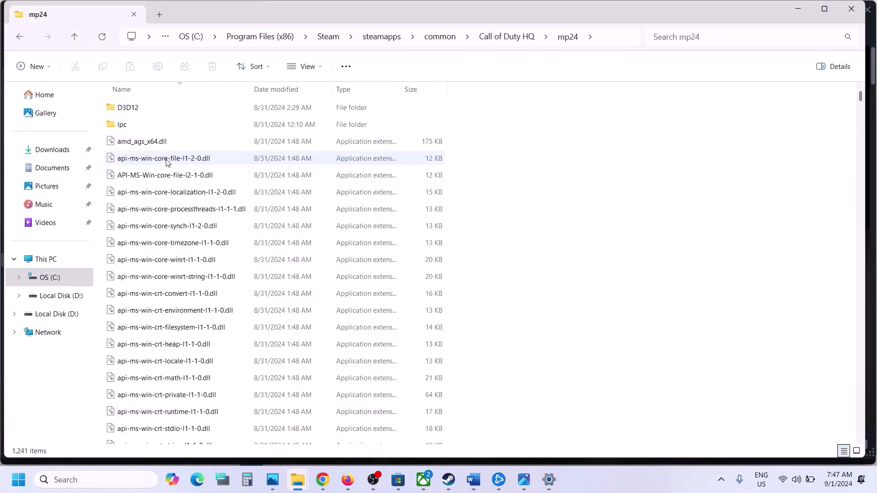
click(147, 227)
text(mp)
key(Down)
scroll(148, 229, down, 10)
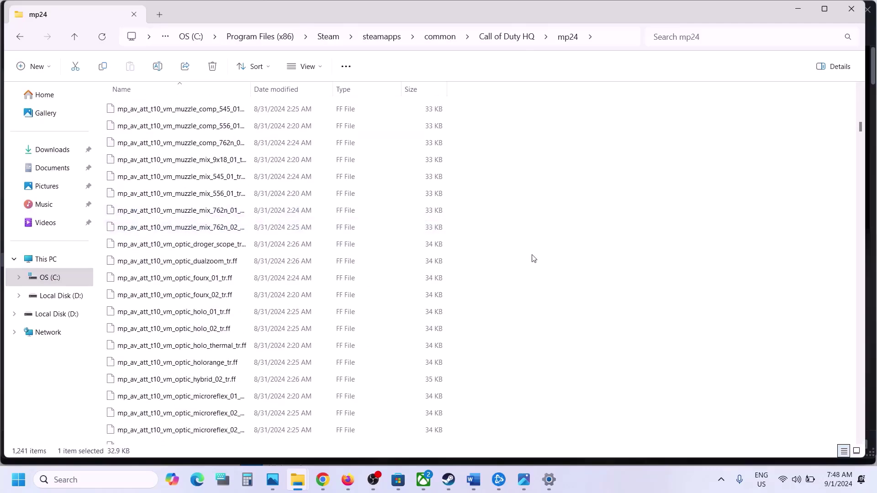
drag(861, 131, 875, 446)
scroll(366, 307, up, 20)
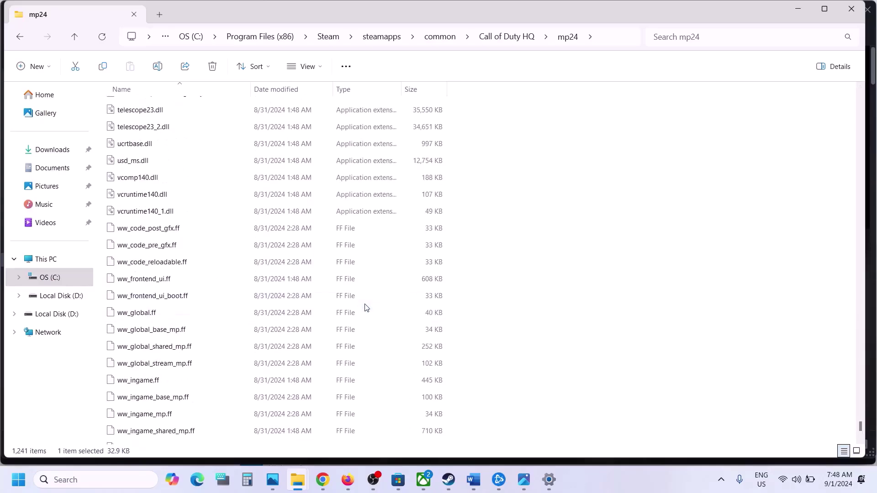
scroll(365, 307, up, 3)
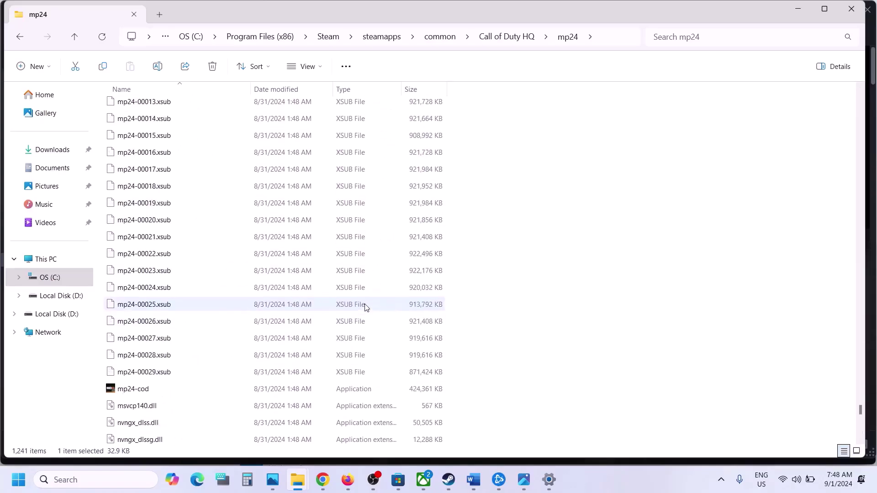
scroll(203, 297, down, 2)
click(171, 291)
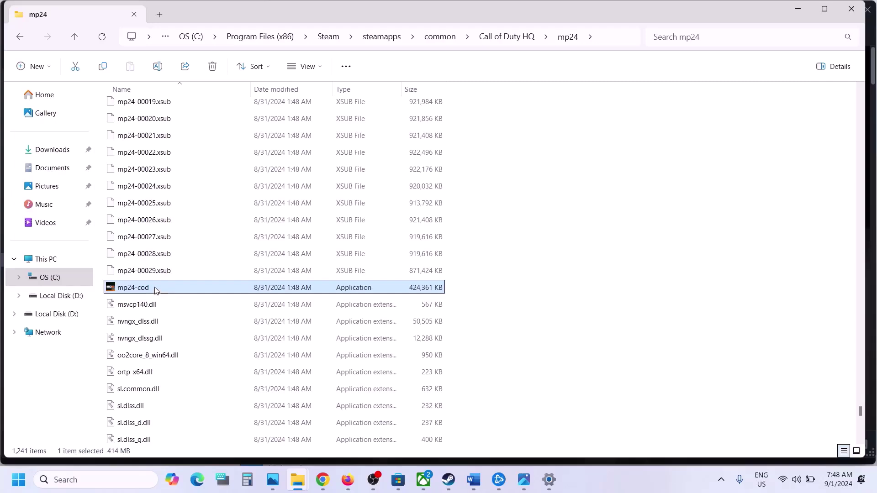
Enable Run this program as an administrator for mp24-cod and apply it.
right_click(156, 291)
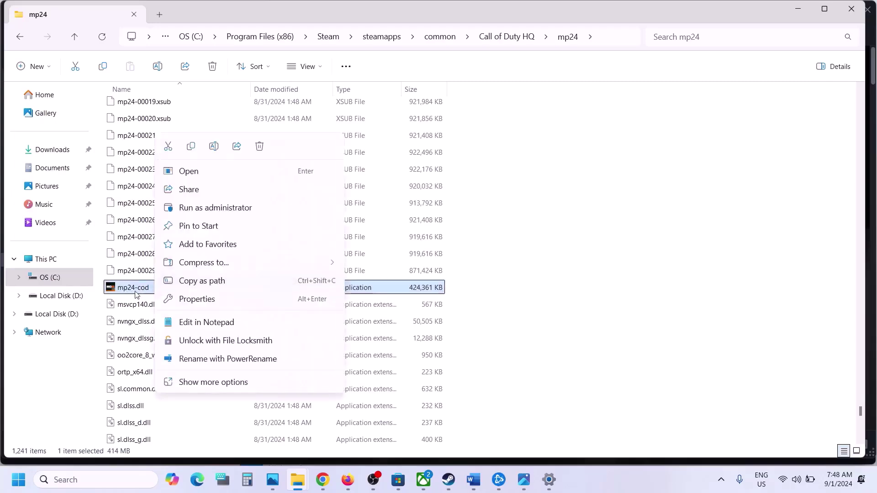
click(217, 298)
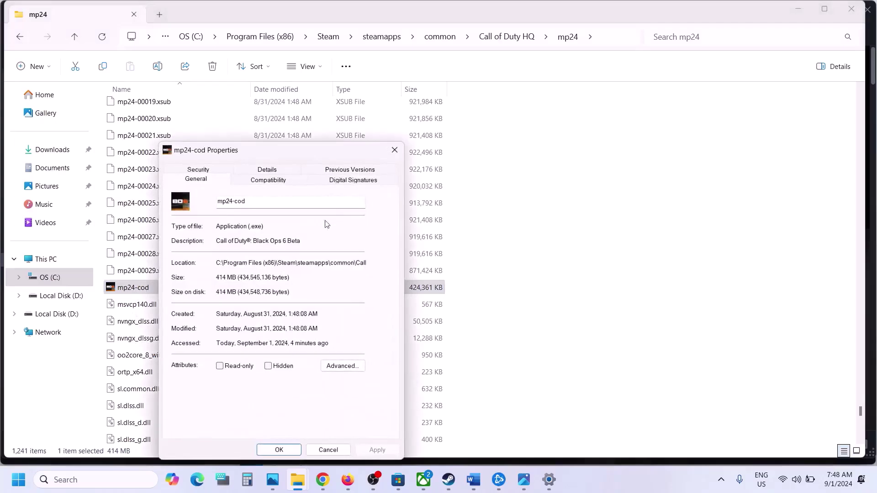
click(262, 182)
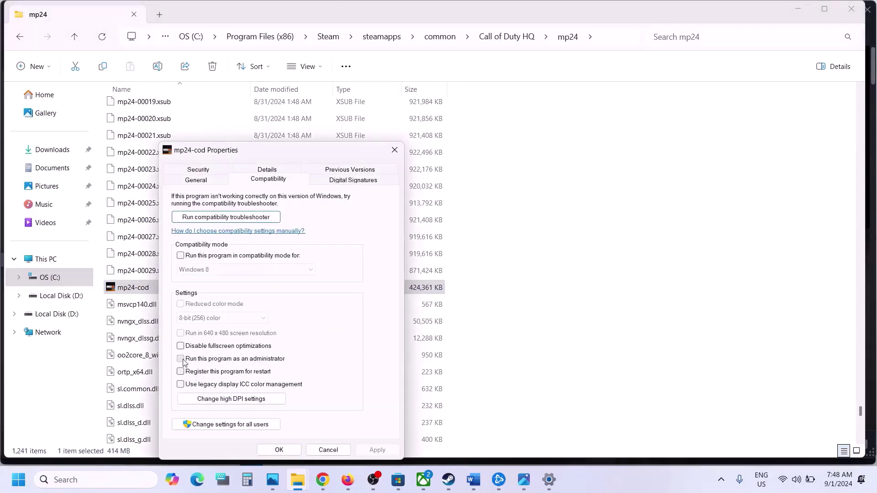
click(375, 448)
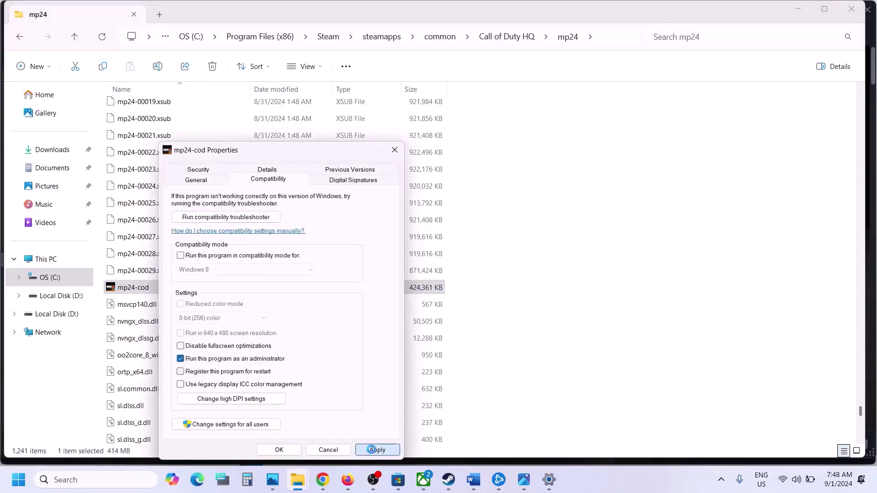
click(281, 453)
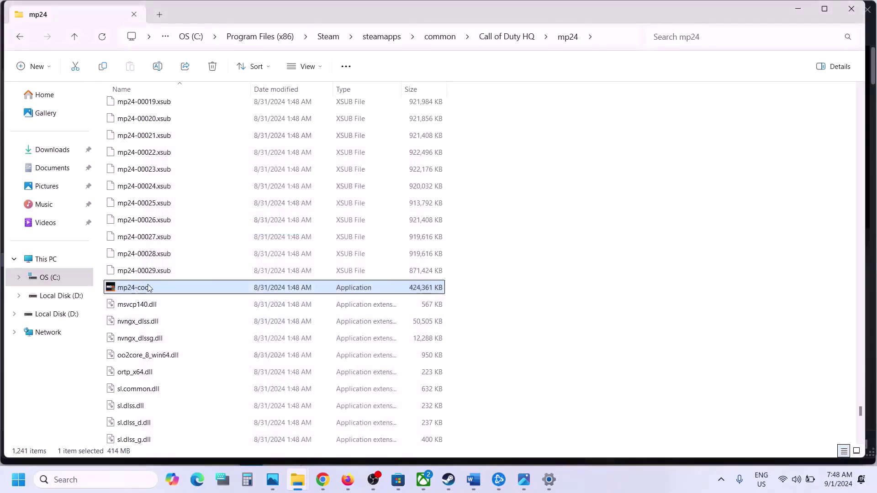
Disable fullscreen optimizations for mp24-cod and apply the change.
right_click(141, 291)
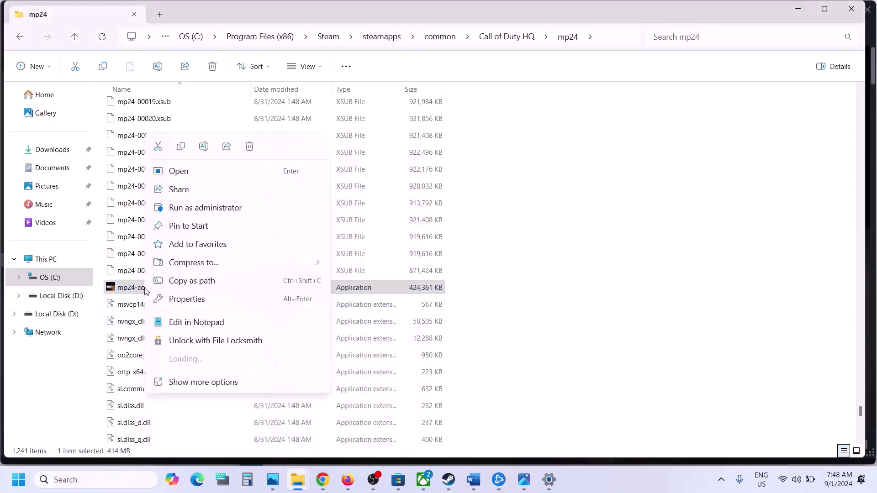
click(207, 303)
click(253, 182)
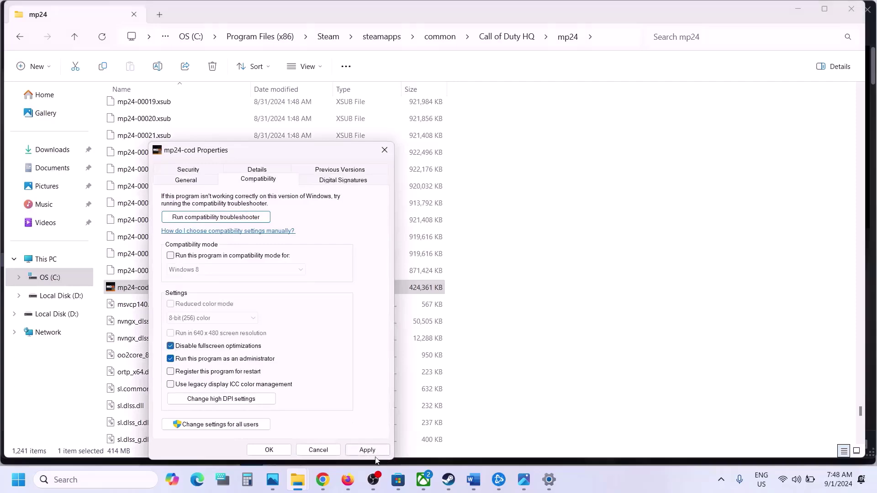
click(368, 451)
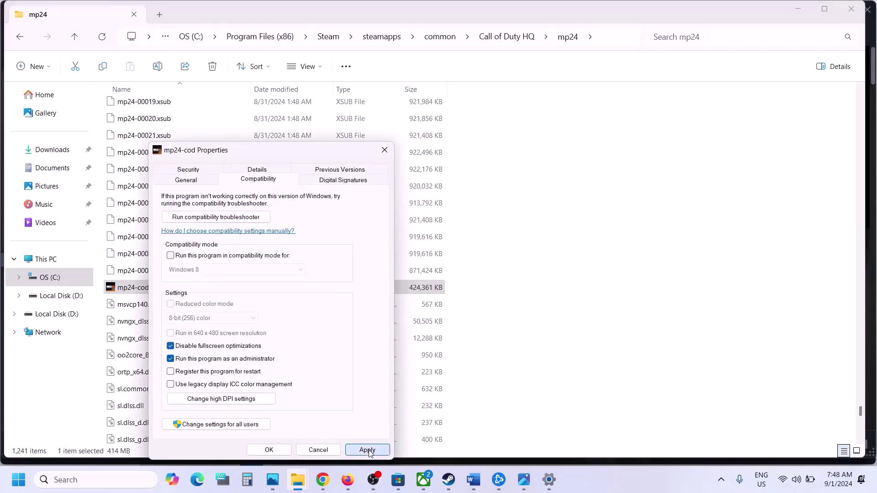
click(270, 450)
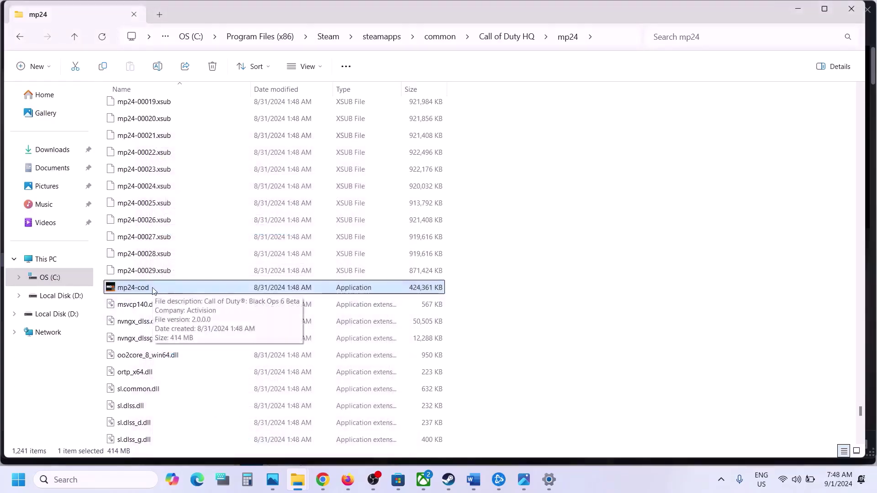
Reopen mp24-cod's compatibility settings to verify them.
right_click(154, 291)
click(202, 299)
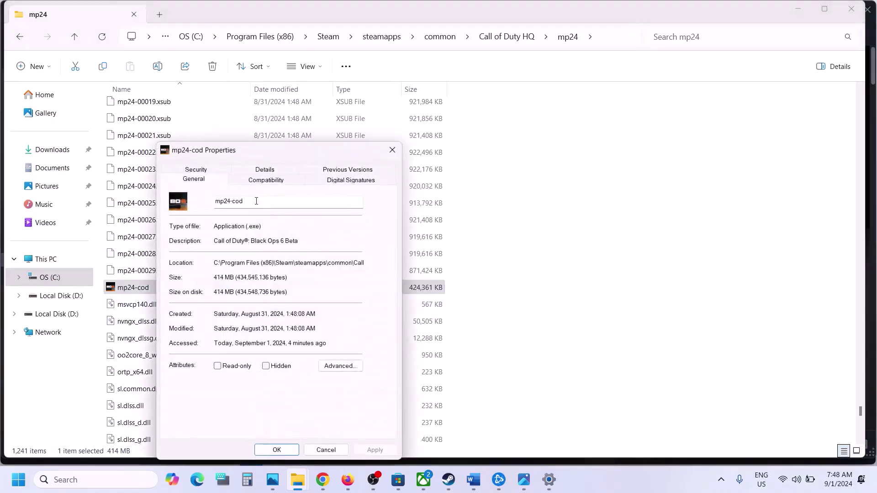
click(257, 181)
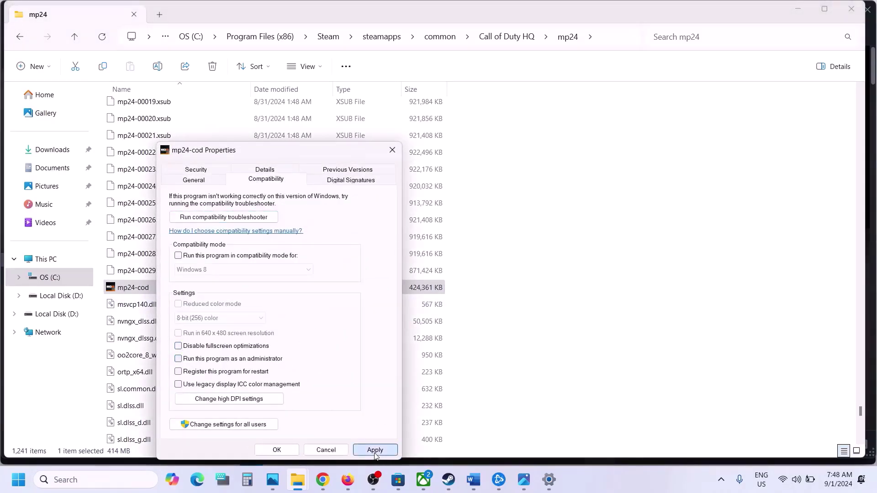
Close mp24-cod's properties and return to the Call of Duty HQ folder.
click(279, 450)
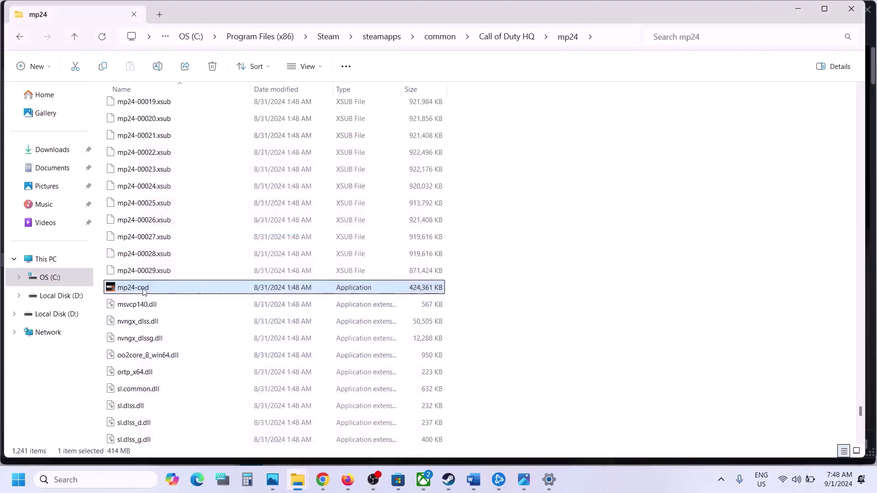
click(75, 43)
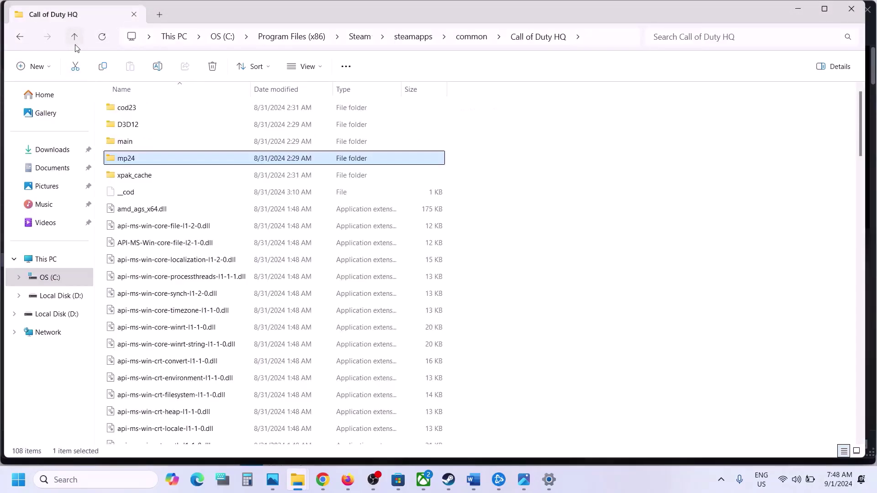
click(75, 44)
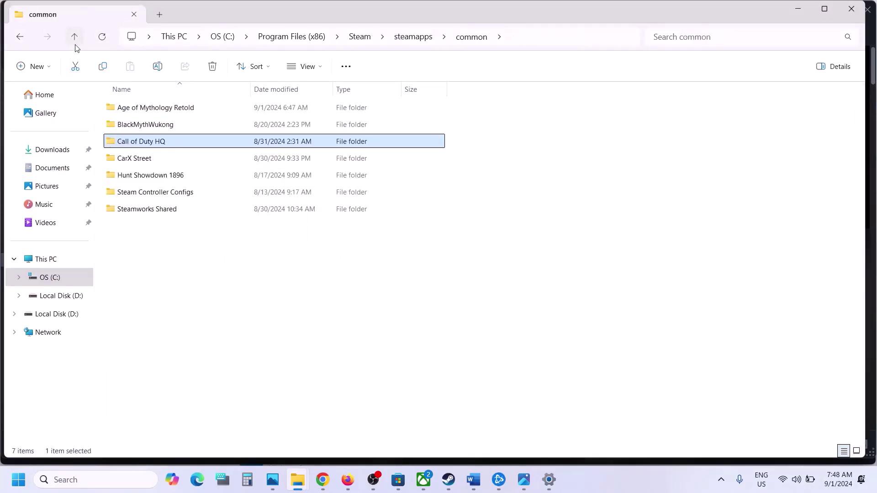
double_click(164, 146)
scroll(184, 331, down, 15)
scroll(185, 330, up, 5)
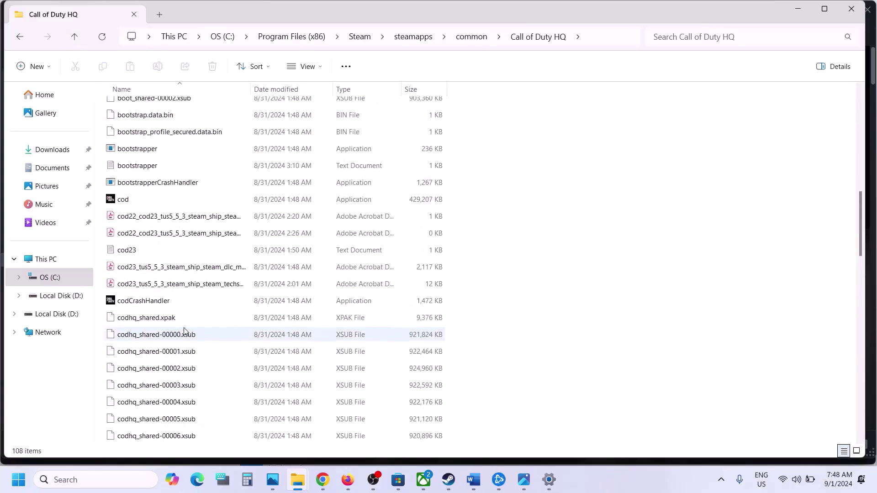
Uncheck Run as administrator on cod's Compatibility tab and close its Properties.
click(120, 201)
right_click(120, 204)
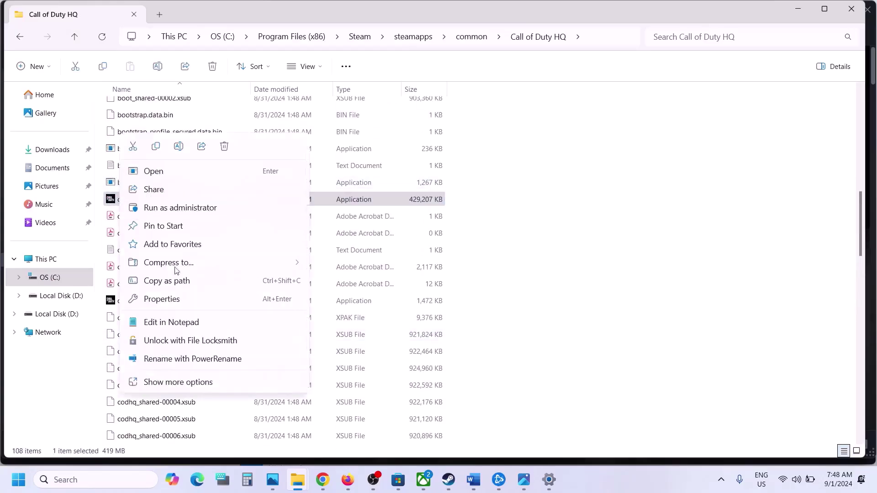
click(167, 302)
click(226, 180)
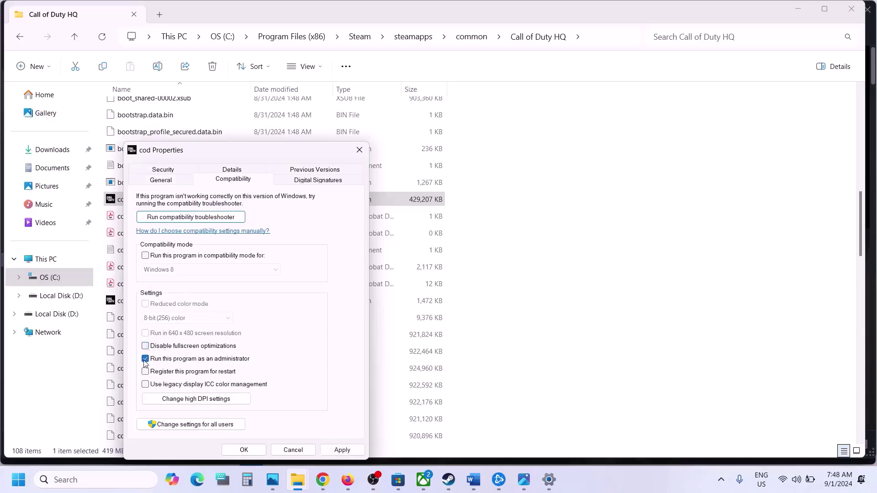
click(340, 450)
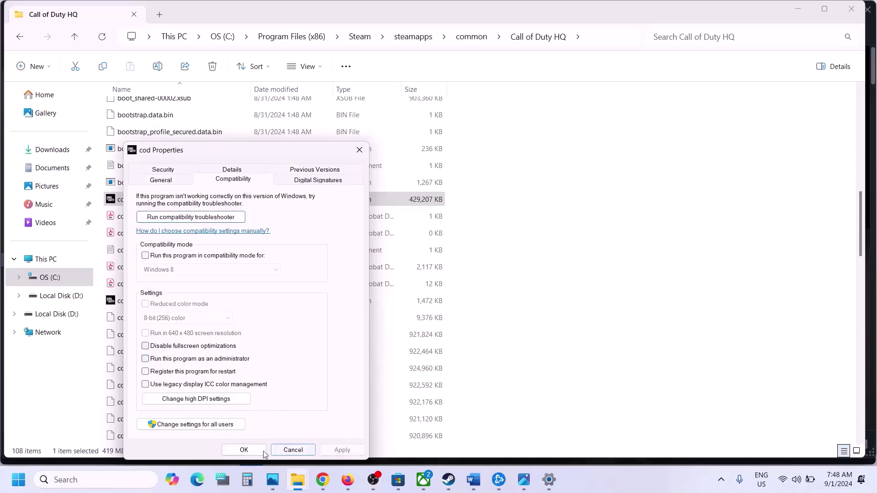
click(260, 454)
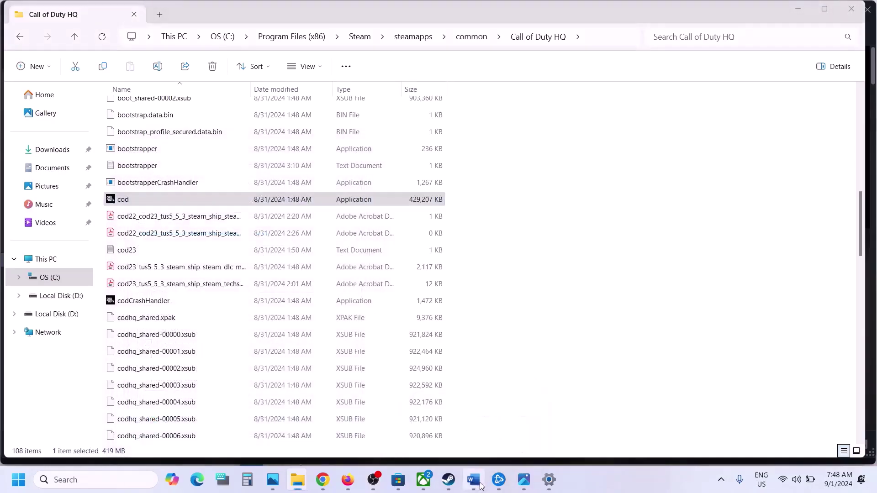
click(481, 486)
scroll(307, 308, down, 5)
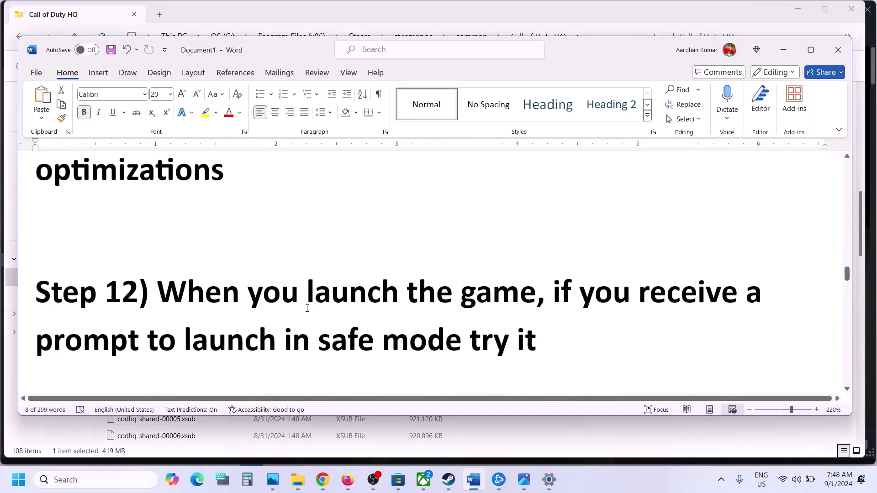
Highlight Step 12 about accepting safe mode and view its screenshot.
drag(179, 291, 538, 344)
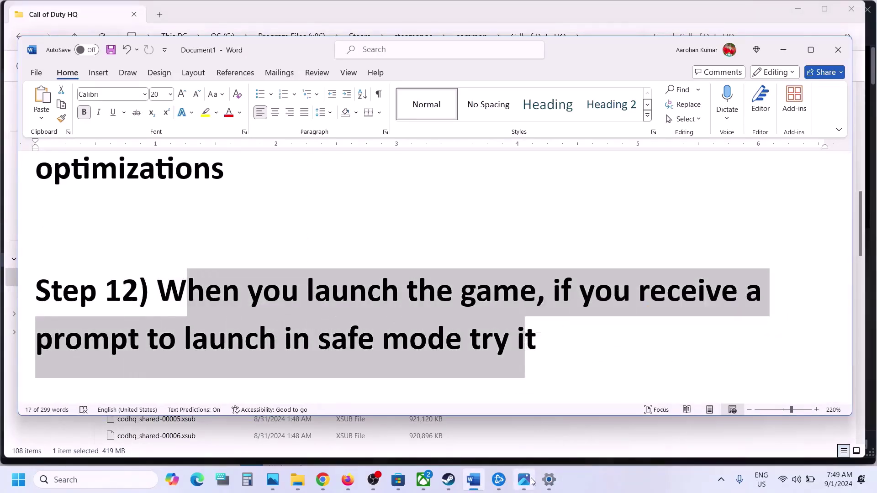
click(524, 480)
scroll(492, 281, up, 4)
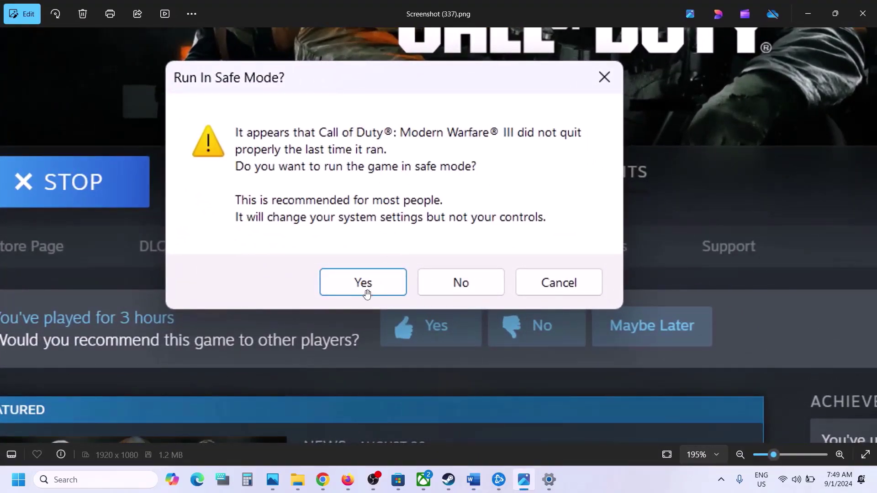
scroll(631, 168, down, 5)
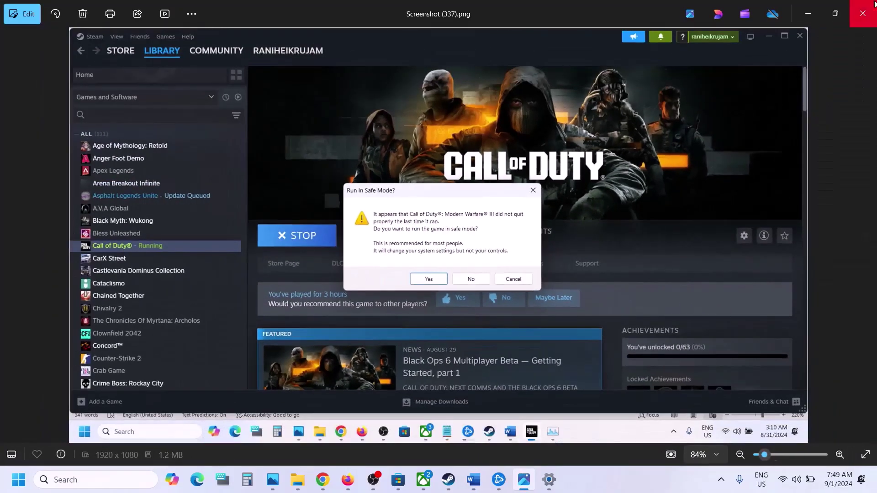
click(863, 14)
Highlight Step 13: allow the game exe through Windows Security.
scroll(458, 247, down, 5)
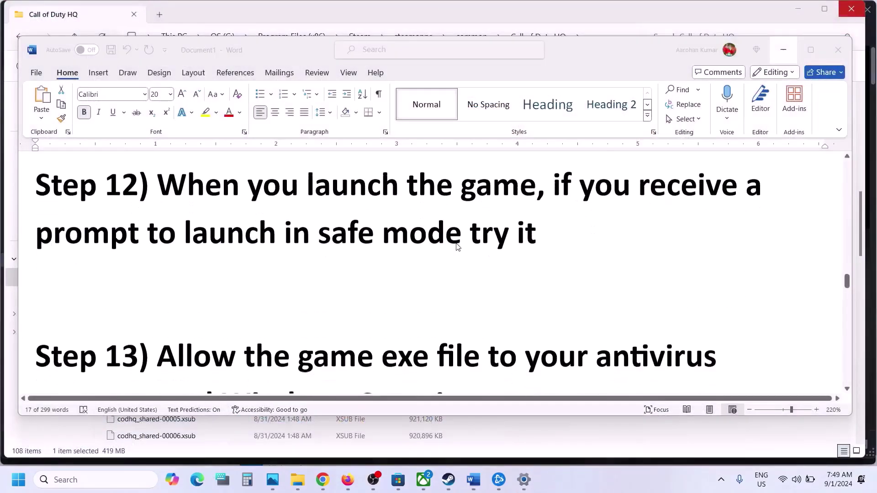
double_click(182, 286)
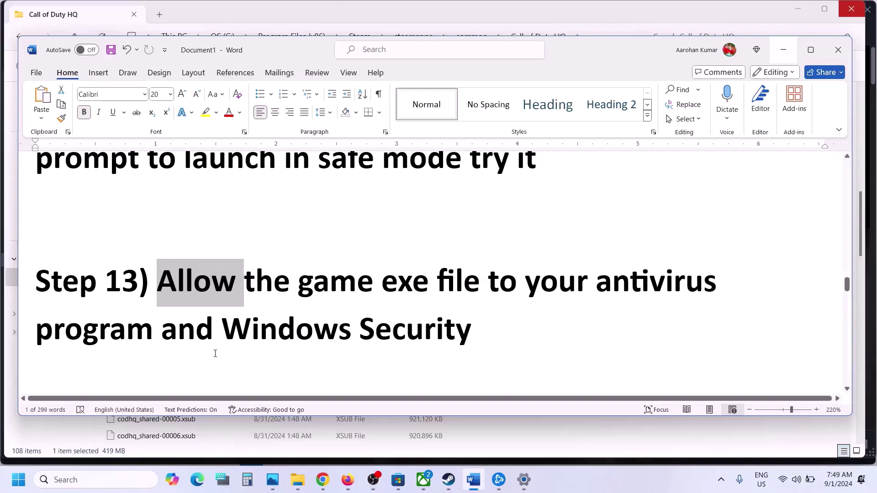
drag(339, 287, 154, 313)
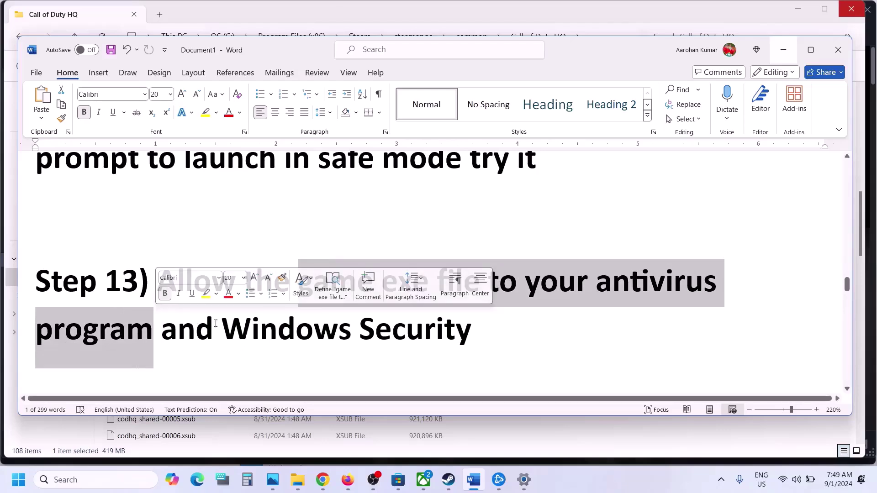
drag(222, 330, 472, 330)
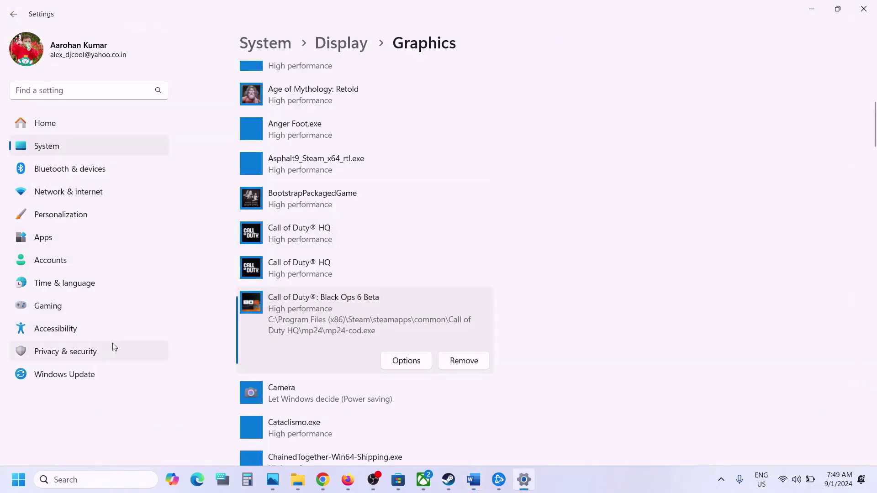
Go to Windows Security's Allow an app through Controlled folder access page.
click(96, 355)
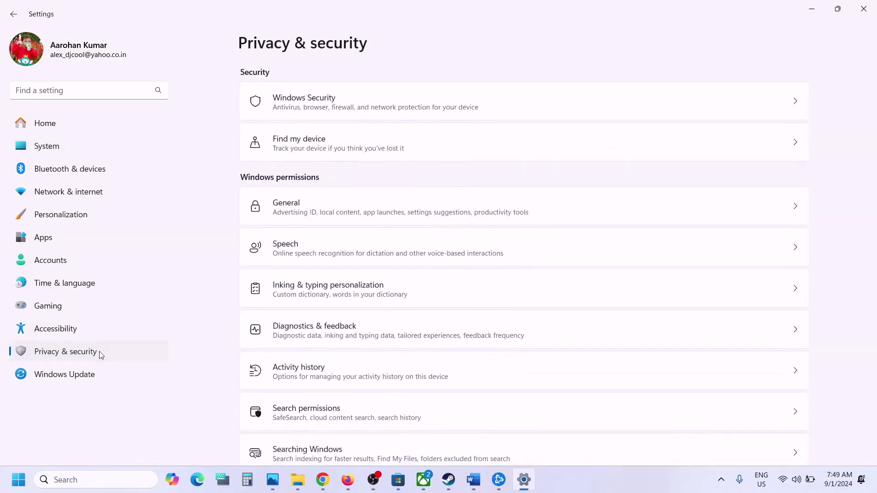
click(318, 109)
click(294, 171)
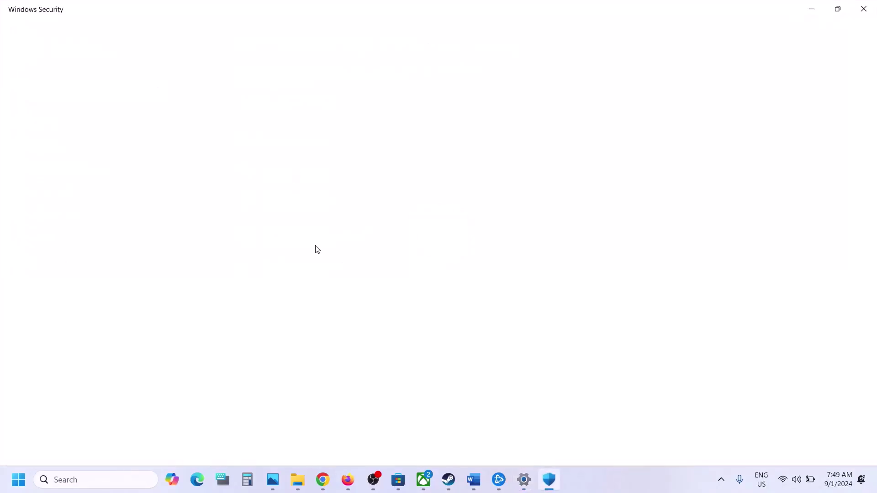
scroll(315, 249, down, 3)
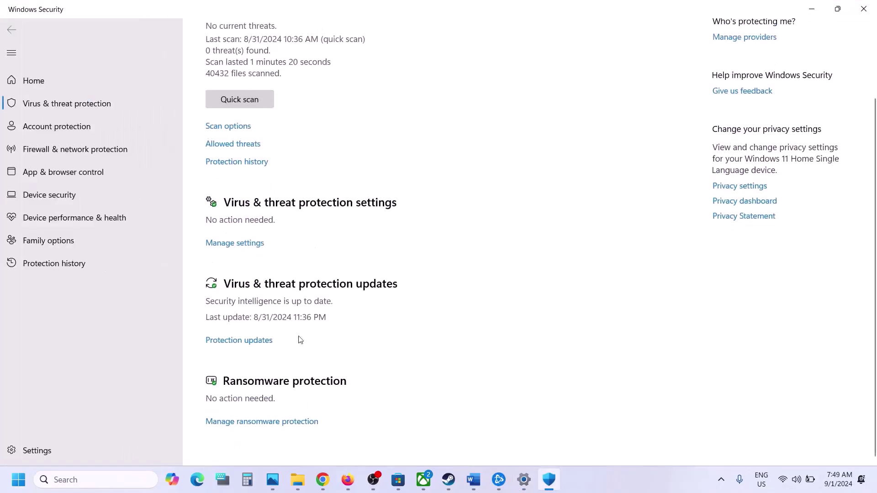
click(271, 422)
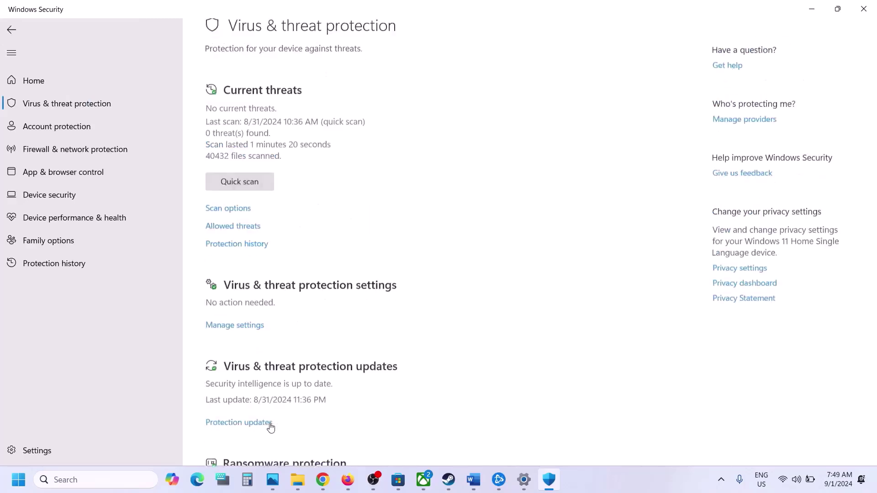
click(280, 234)
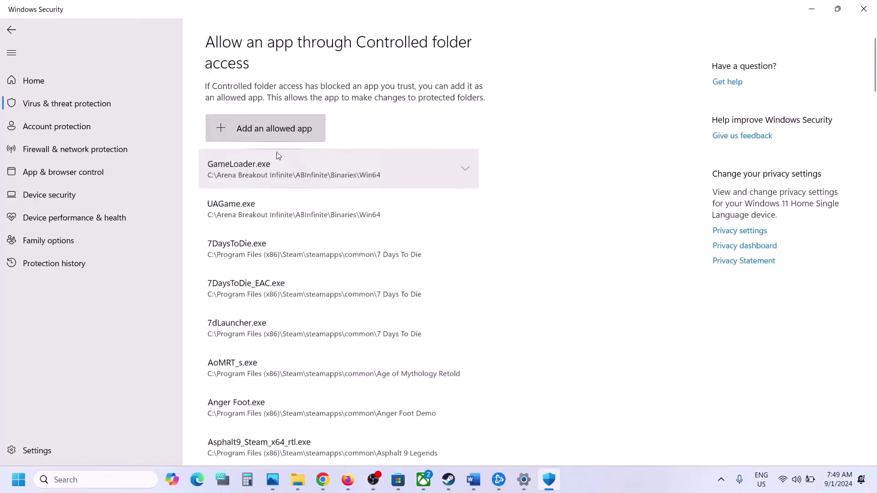
Add the cod executable as an allowed app.
click(258, 138)
click(254, 170)
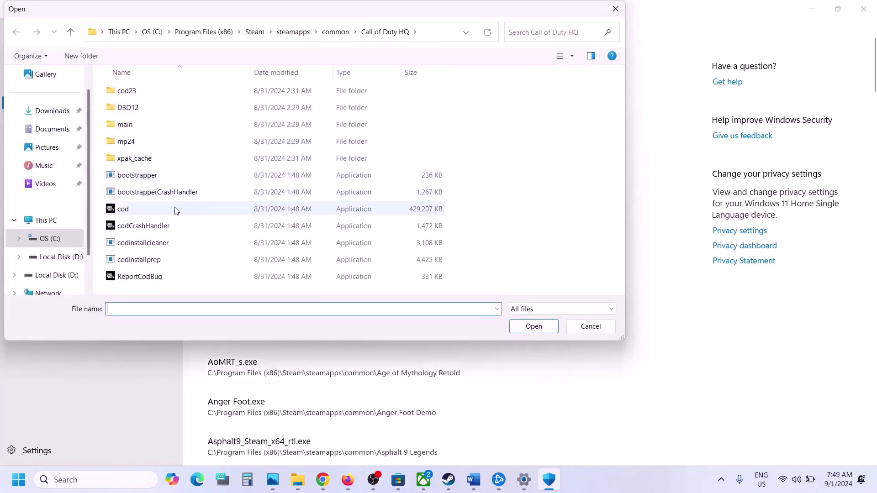
click(160, 210)
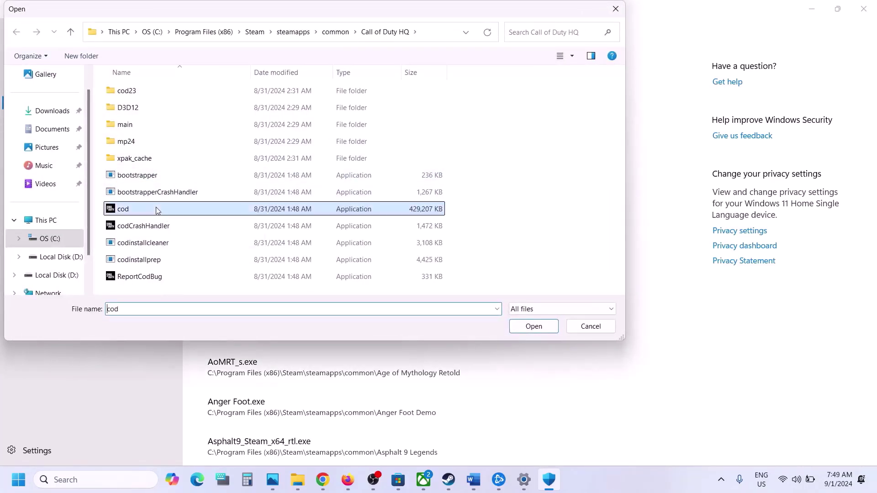
click(530, 327)
Add mp24\mp24-cod as a second allowed app.
click(264, 130)
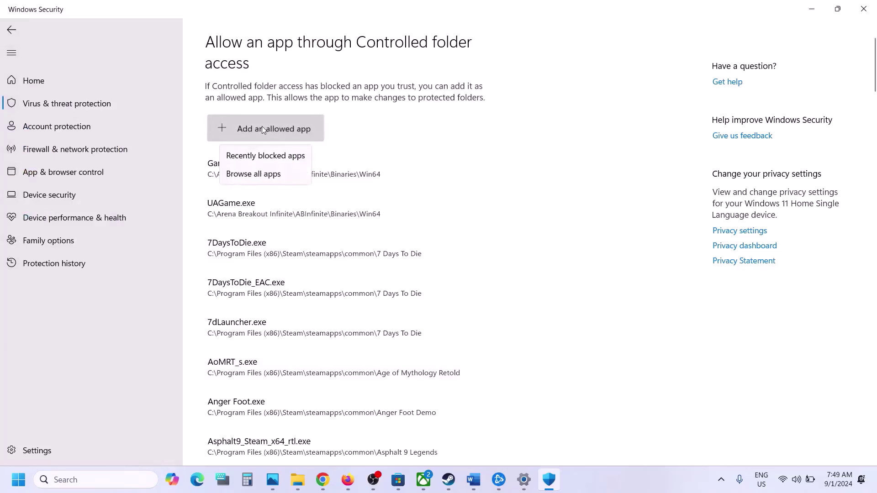
click(279, 169)
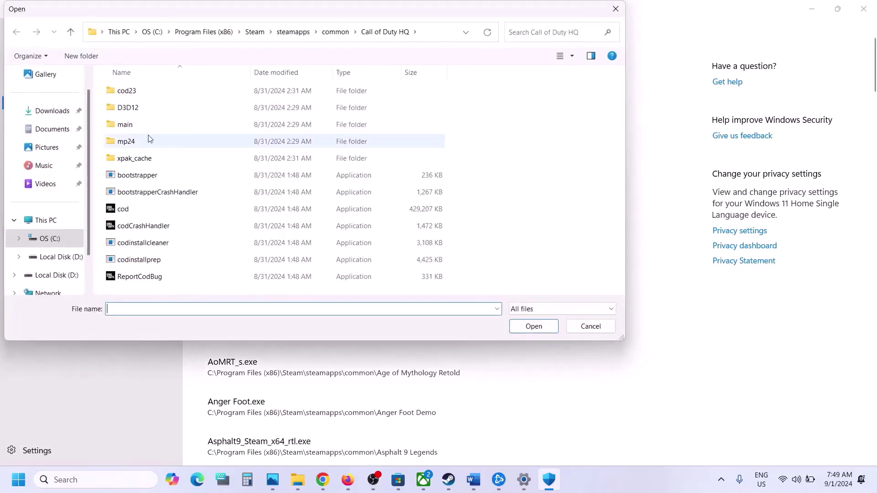
double_click(133, 139)
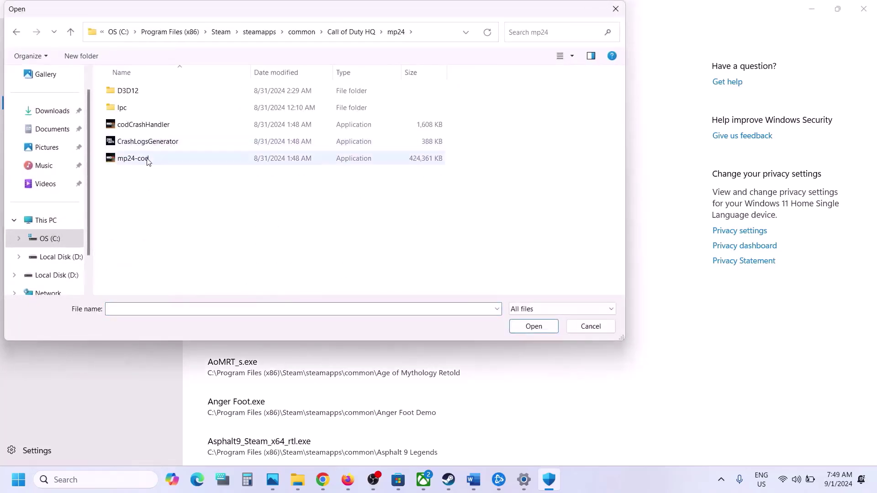
click(148, 160)
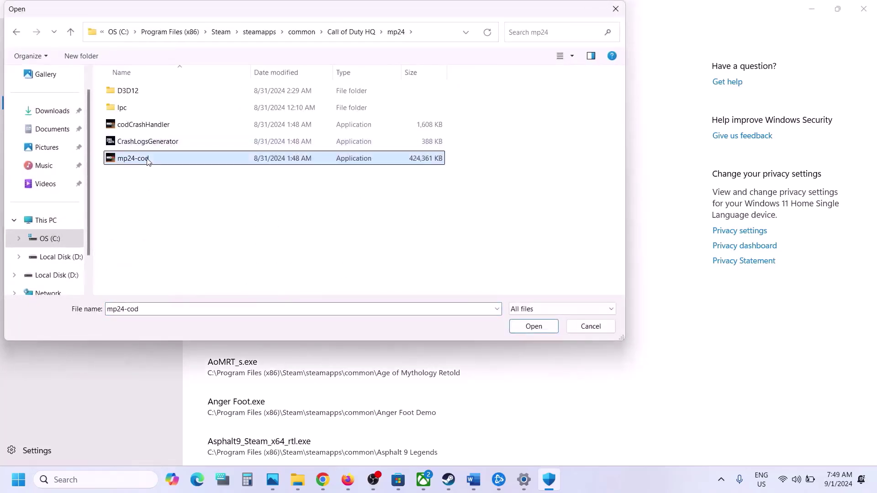
click(534, 326)
click(93, 482)
Open the Windows Defender Firewall allowed apps list in Control Panel and unlock it for changes.
text(control)
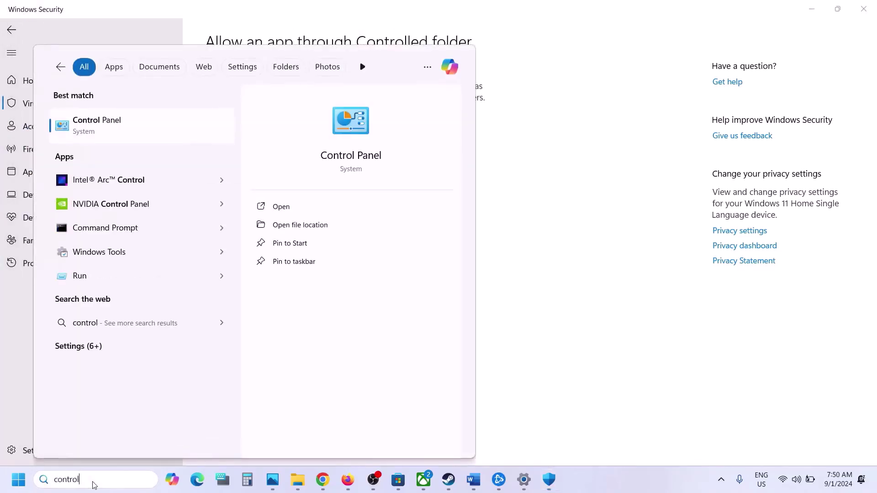
key(Return)
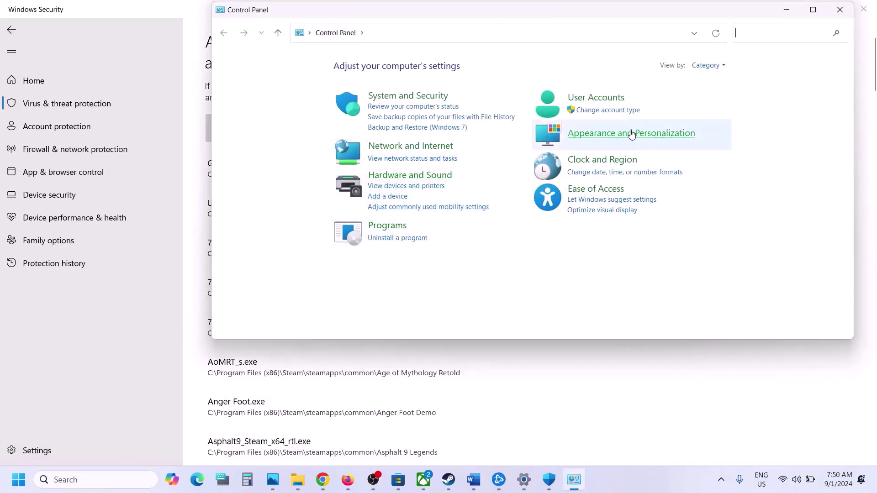
click(416, 97)
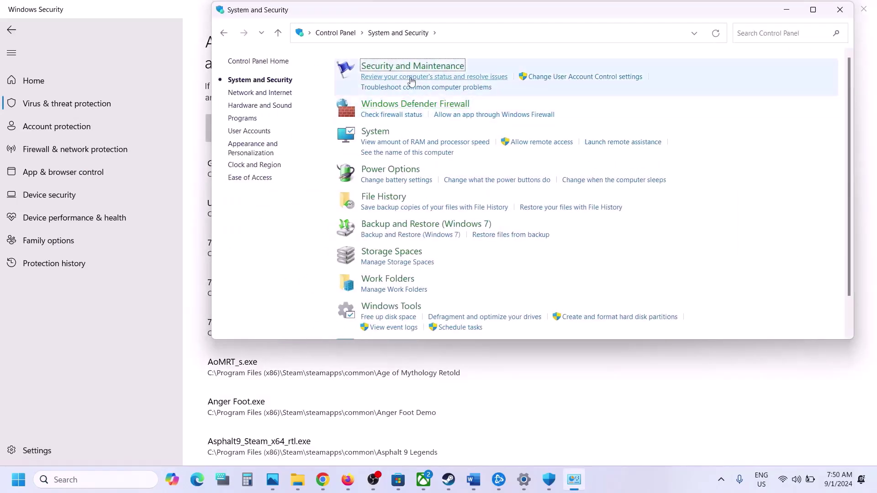
click(408, 104)
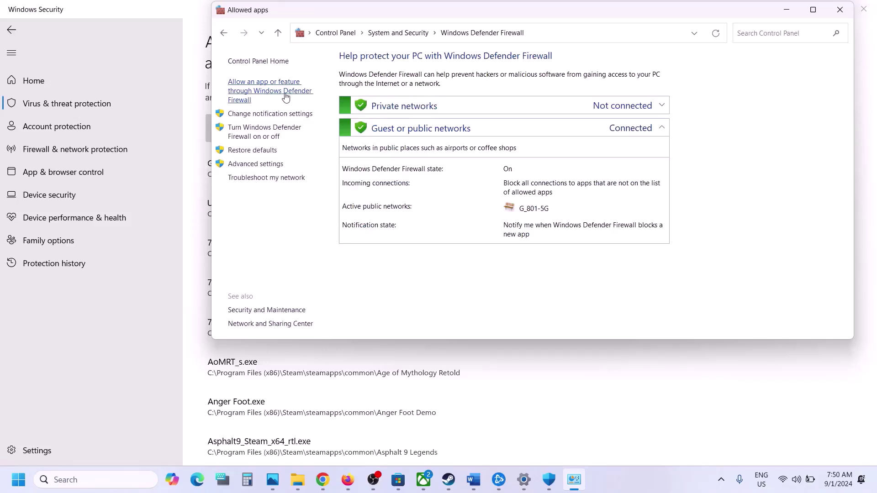
click(286, 97)
click(658, 97)
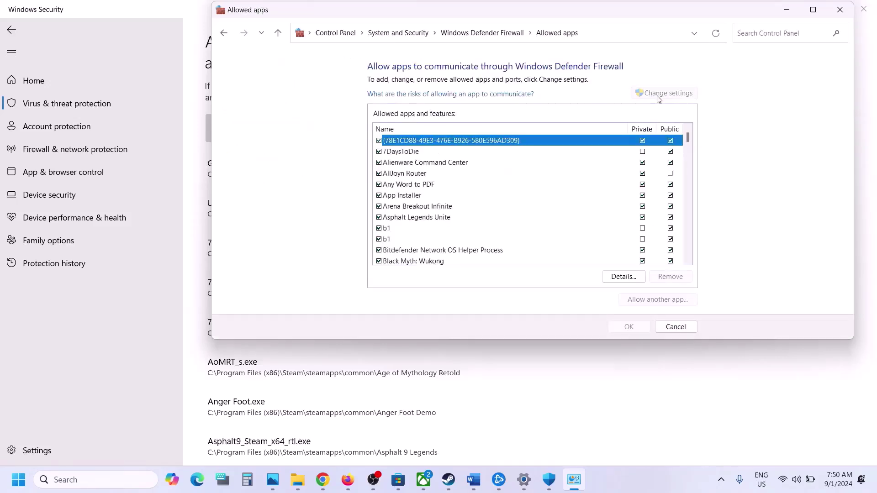
Try adding cod.exe (Call of Duty HQ) and find it is already in the exceptions list.
click(653, 299)
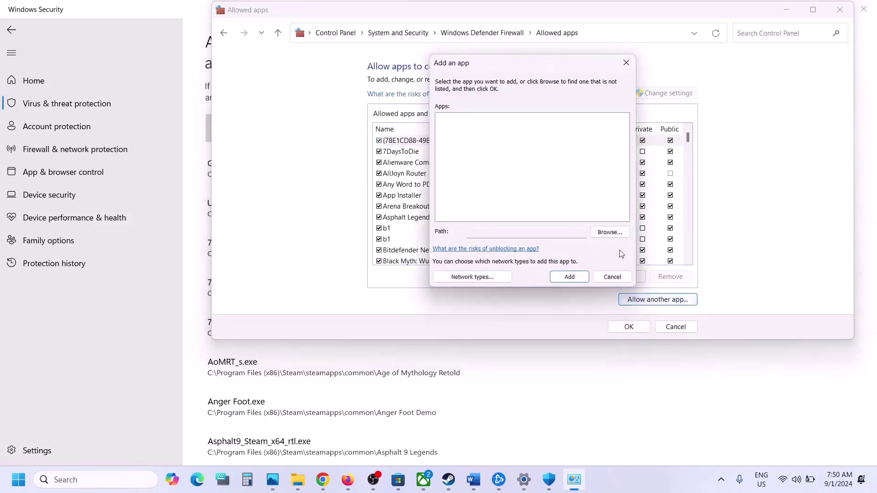
click(598, 232)
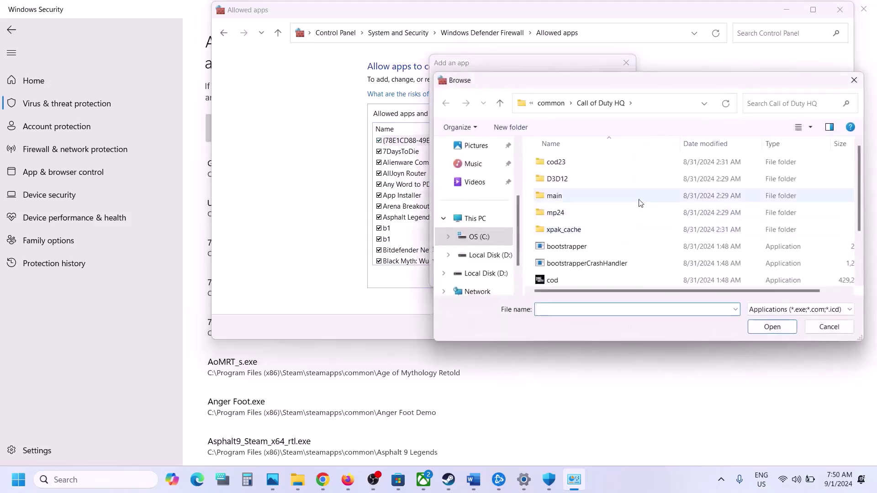
click(555, 280)
scroll(594, 256, down, 1)
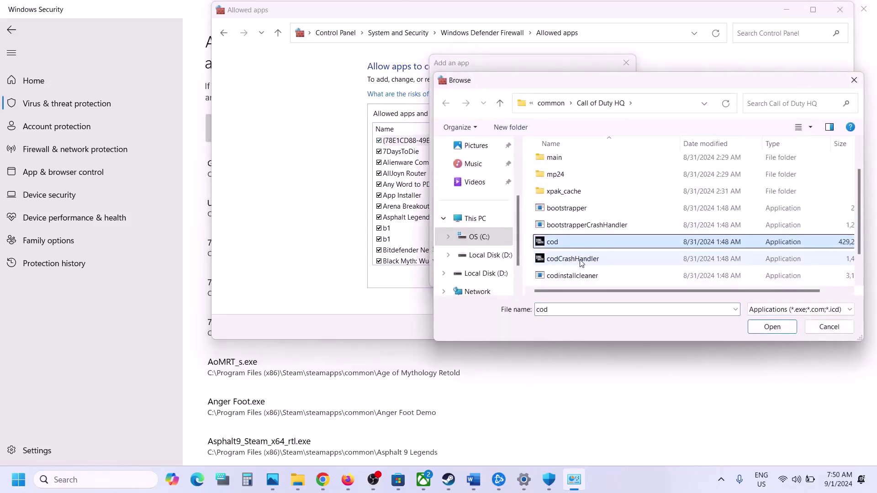
click(772, 326)
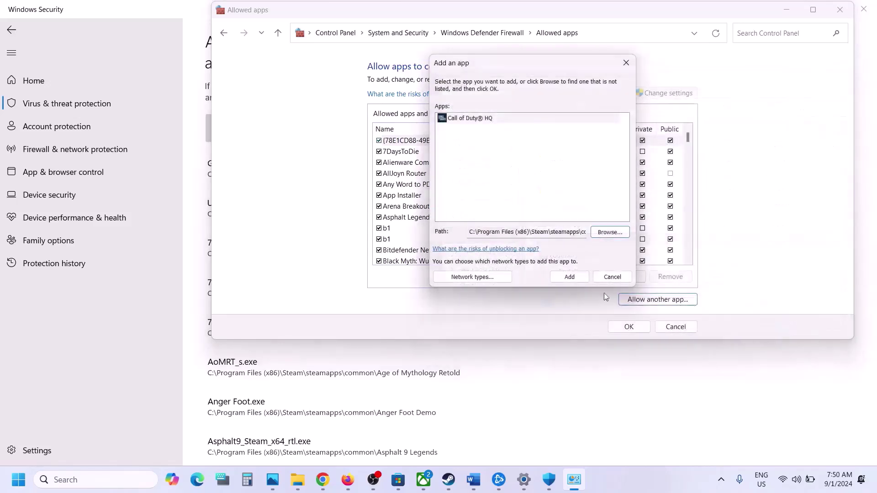
click(569, 277)
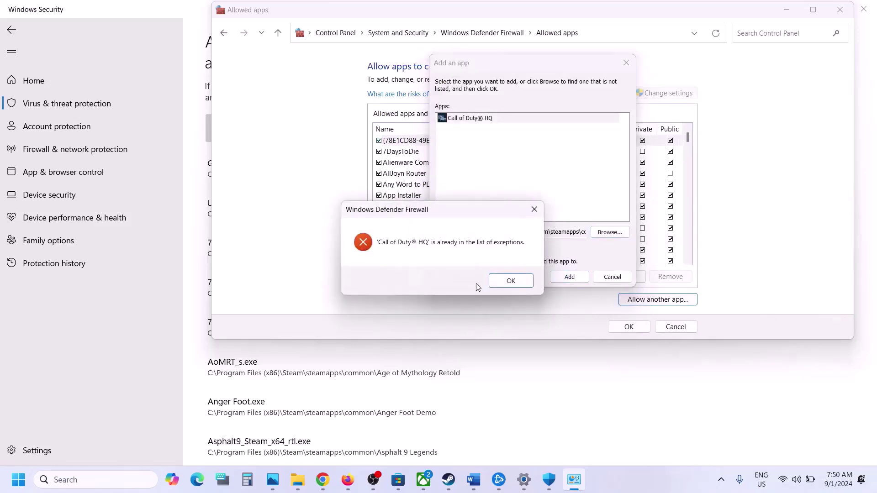
click(507, 281)
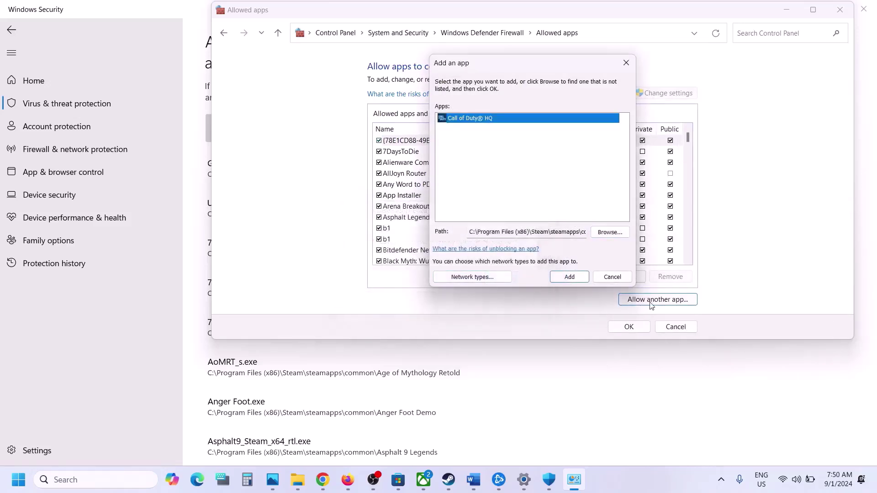
Try adding mp24-cod.exe (Black Ops 6 Beta), find it already allowed, and close the security windows.
click(612, 232)
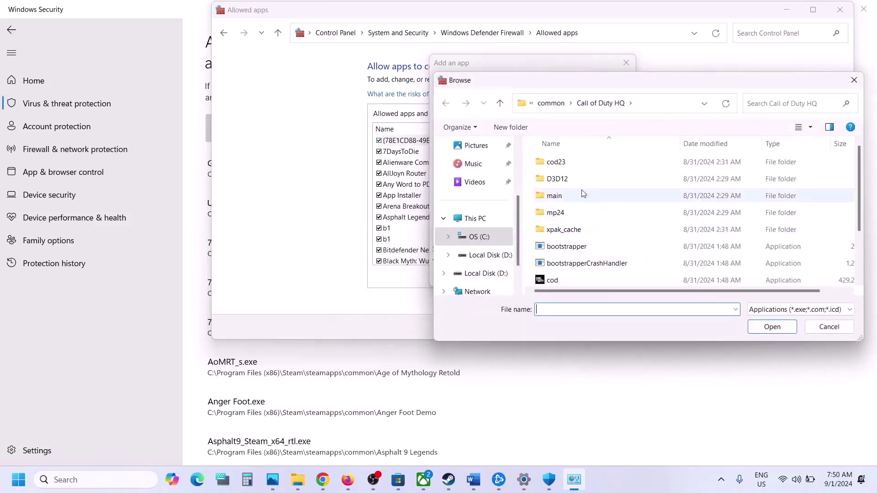
double_click(562, 212)
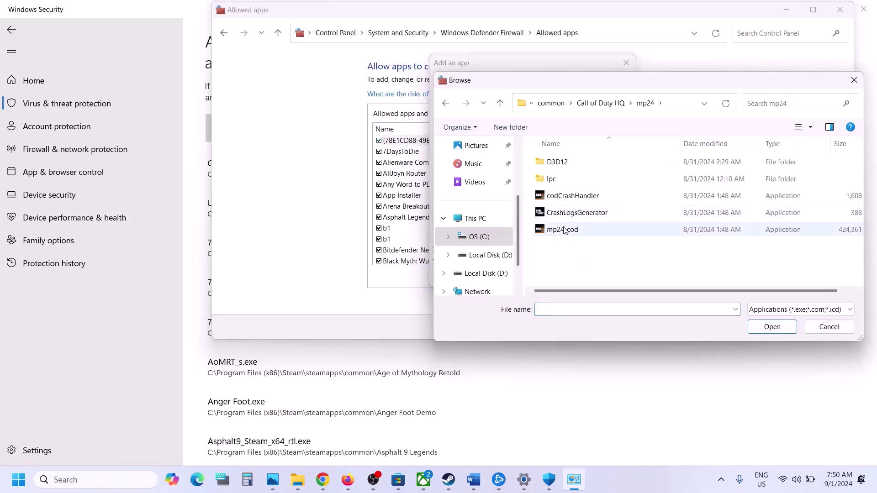
click(568, 230)
click(772, 327)
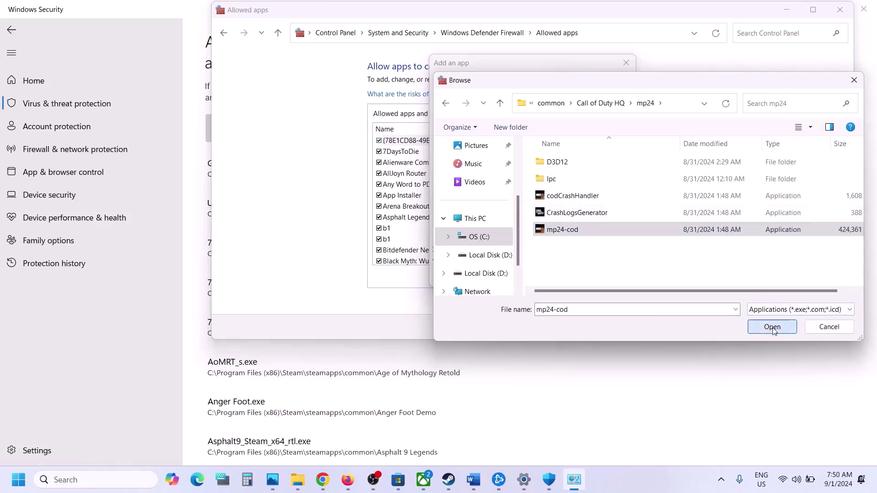
click(570, 277)
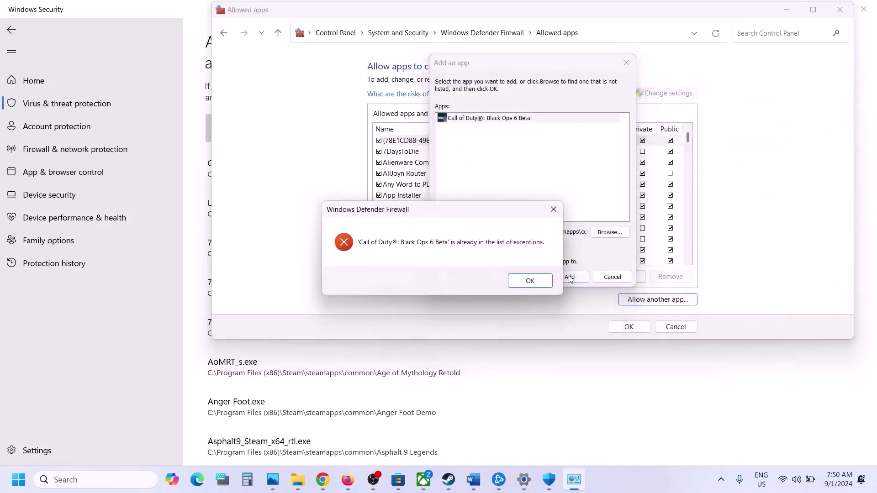
click(530, 281)
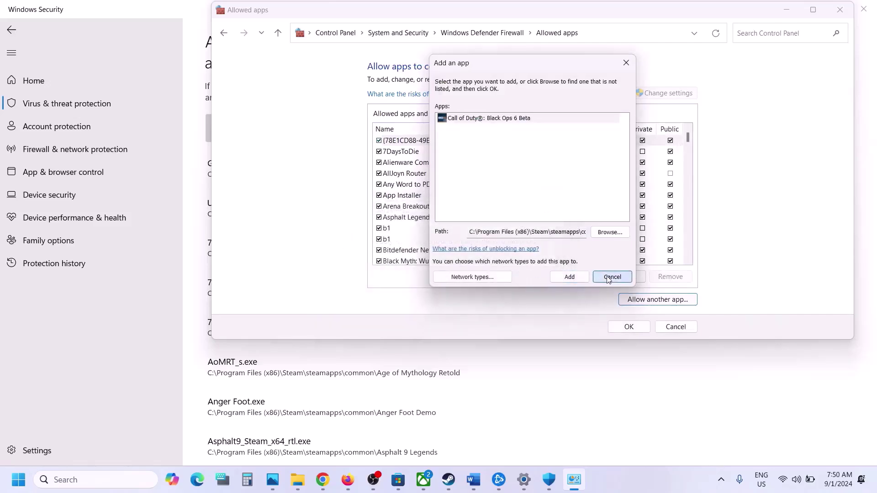
click(613, 277)
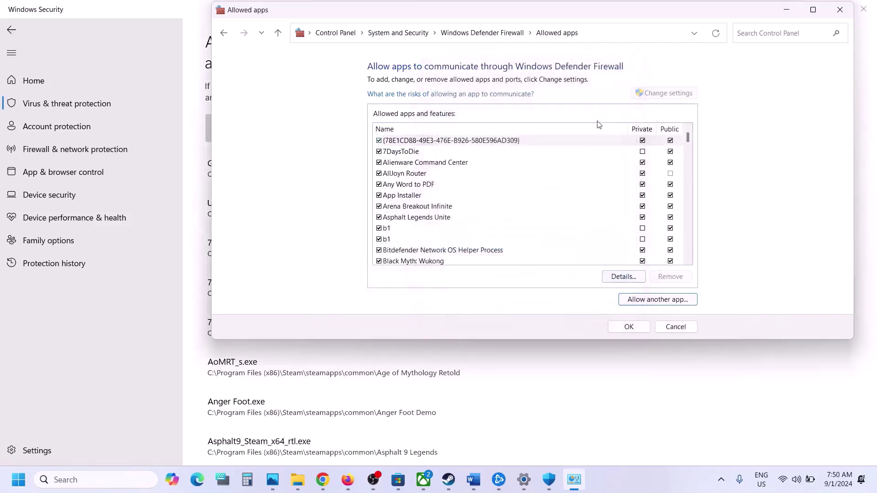
click(840, 10)
click(864, 9)
click(865, 9)
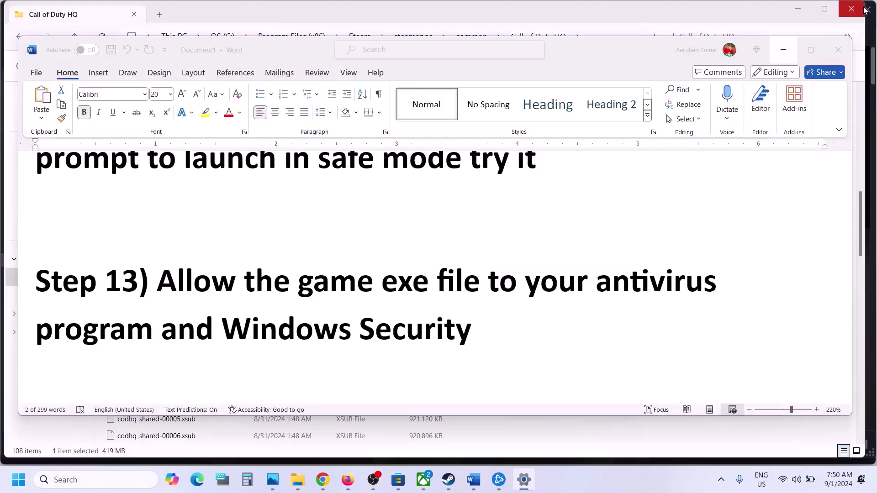
Read the Update Windows step, then start a Windows Update check in Settings.
scroll(476, 298, down, 3)
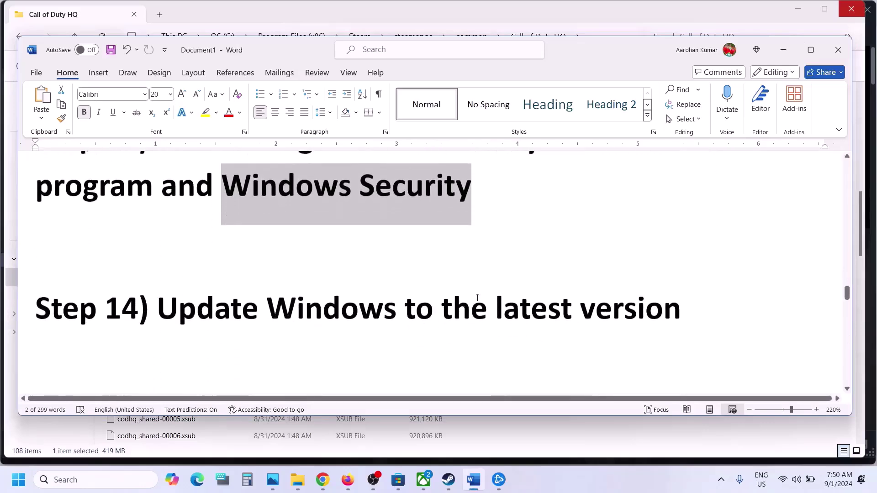
drag(216, 315, 610, 309)
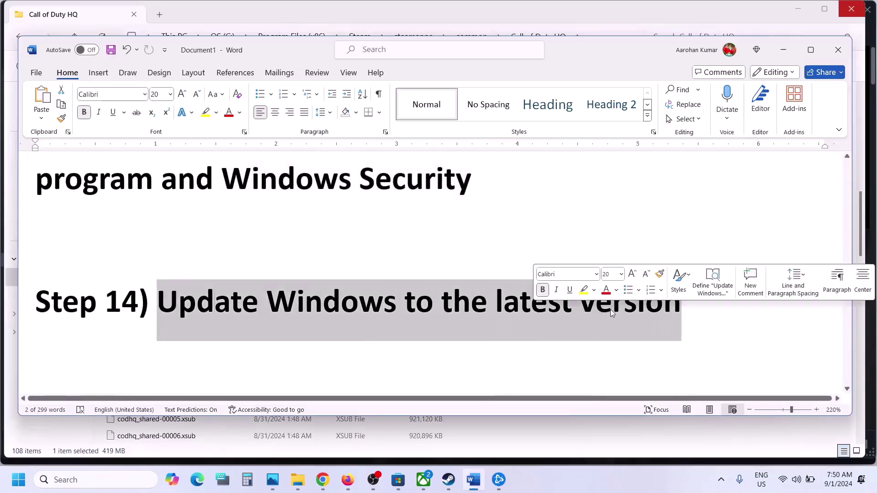
click(611, 308)
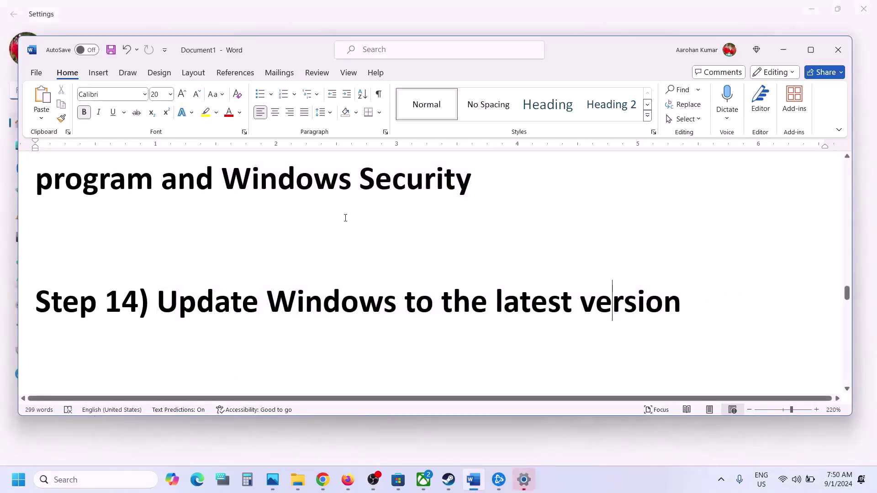
click(267, 11)
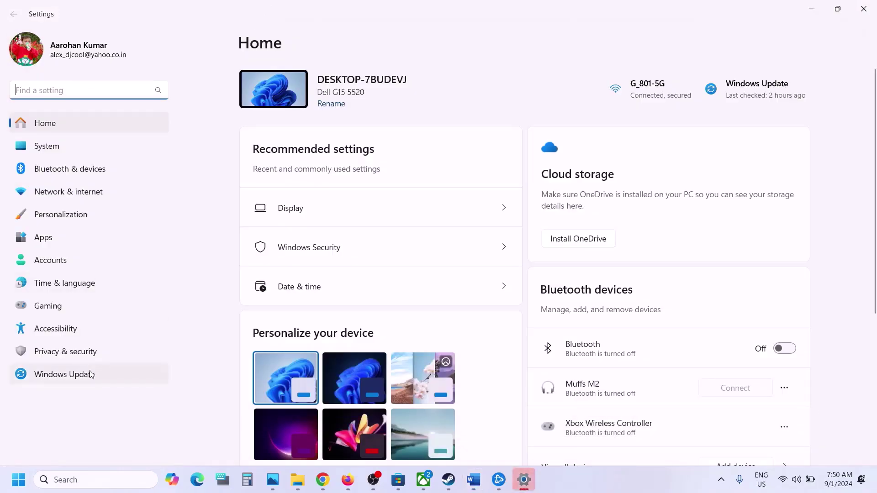
click(91, 375)
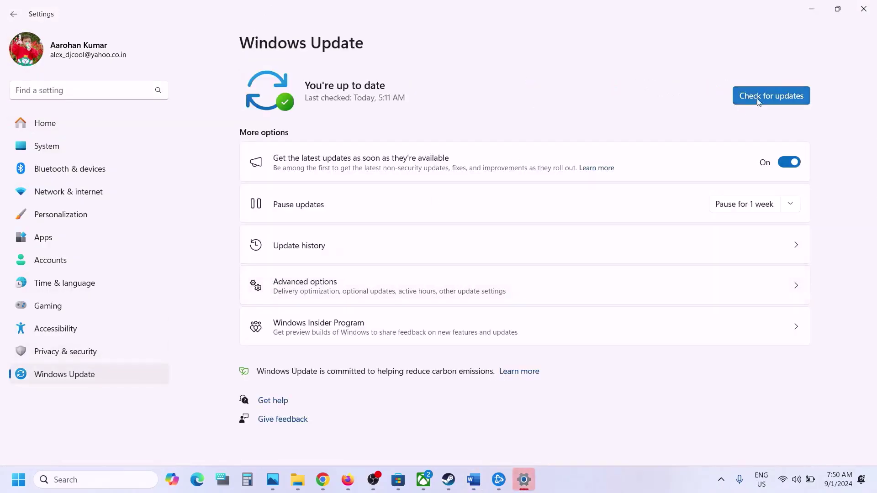
click(759, 101)
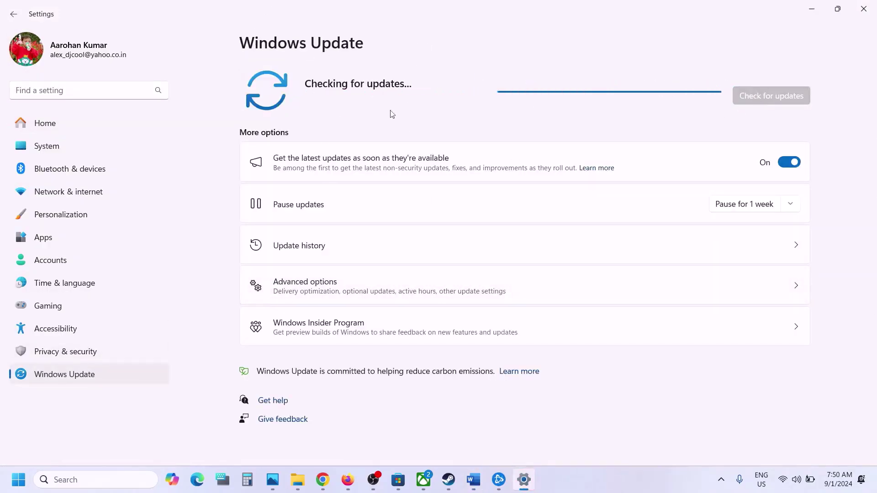
View the Start menu power options and return to the Word guide.
click(18, 479)
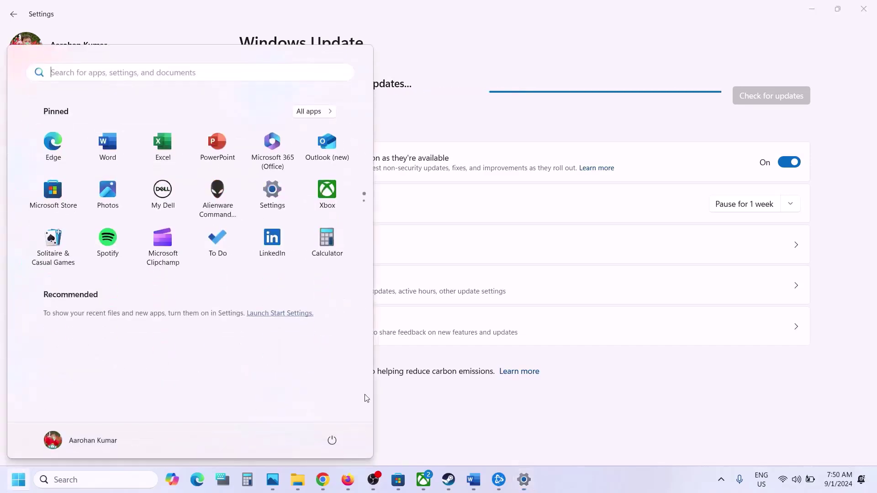
click(332, 441)
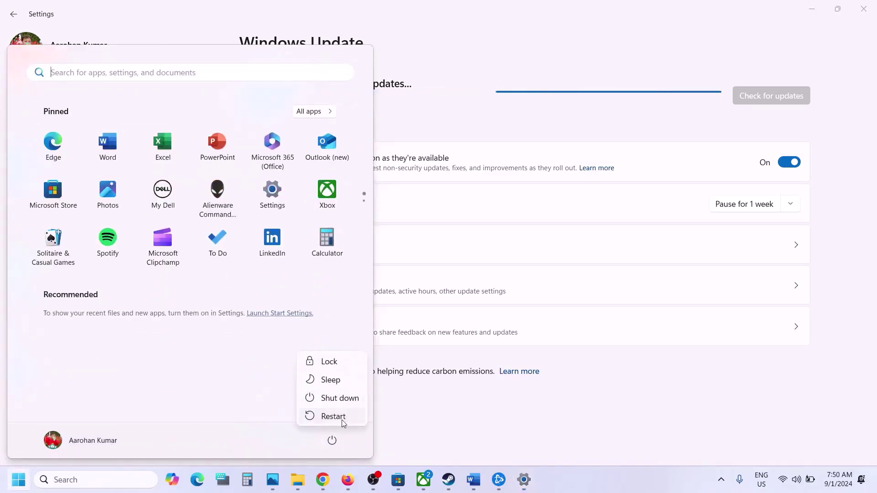
click(474, 484)
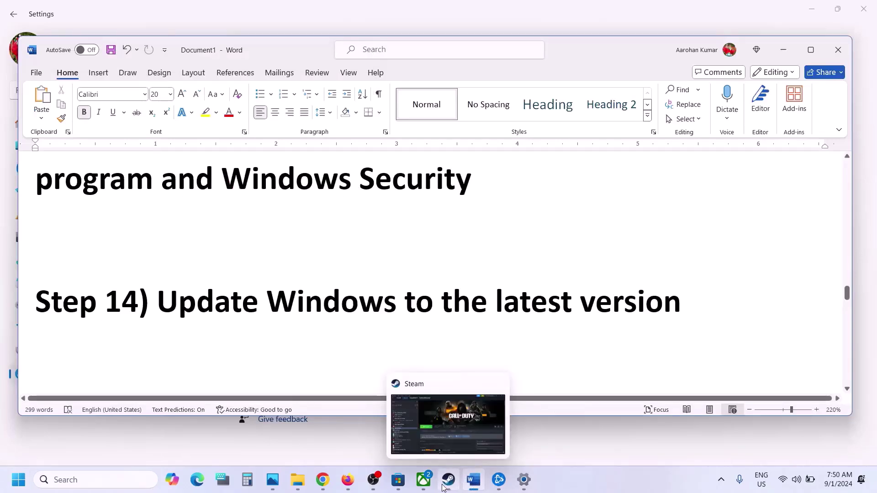
Copy the Visual C++ Redistributable download link from Step 15 of the Word guide.
mouse_move(484, 481)
scroll(295, 284, down, 3)
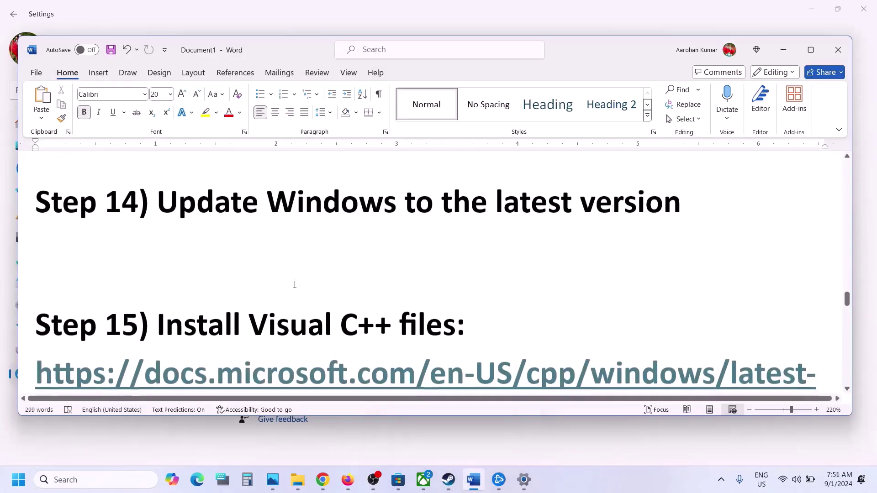
scroll(296, 273, down, 1)
drag(544, 303, 2, 279)
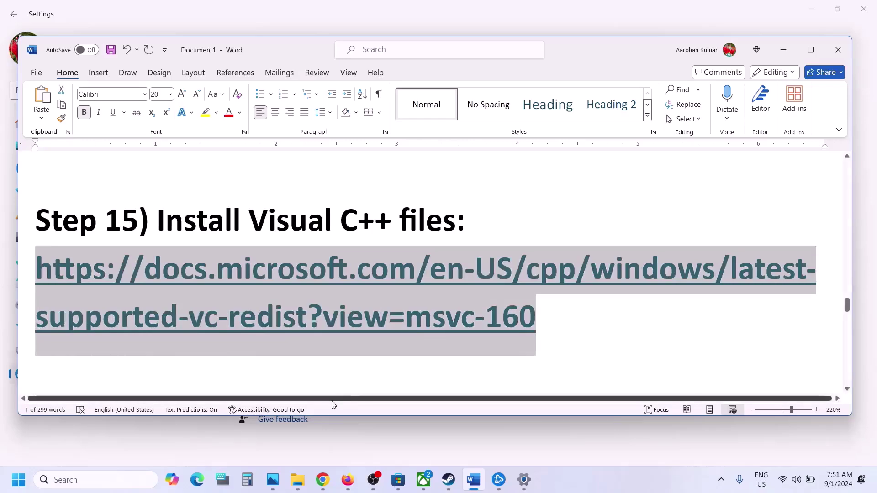
Load the link in a new Chrome tab and get the X86 vc_redist download from the table.
click(323, 481)
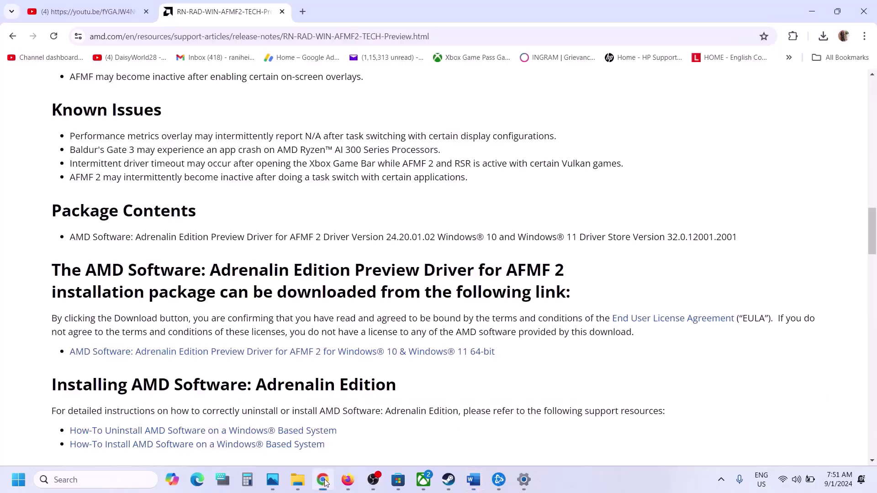
click(303, 13)
text(https://docs.microsoft.com/en-us/cpp/windows/latest-supported-vc-redist?view=msvc-160)
key(Return)
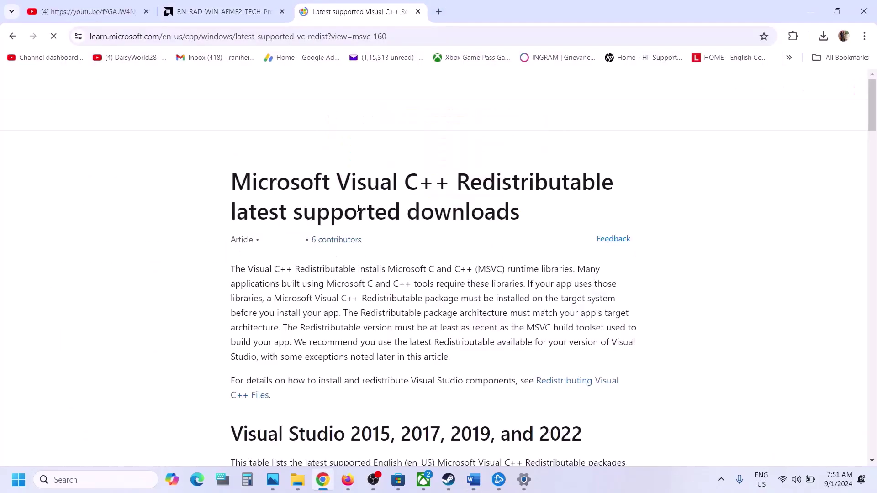
scroll(359, 210, down, 10)
scroll(359, 209, down, 5)
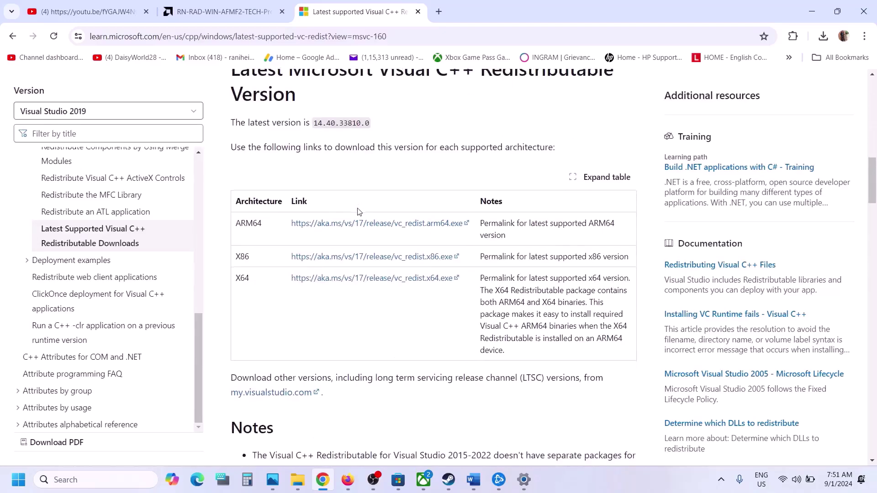
drag(241, 275, 338, 267)
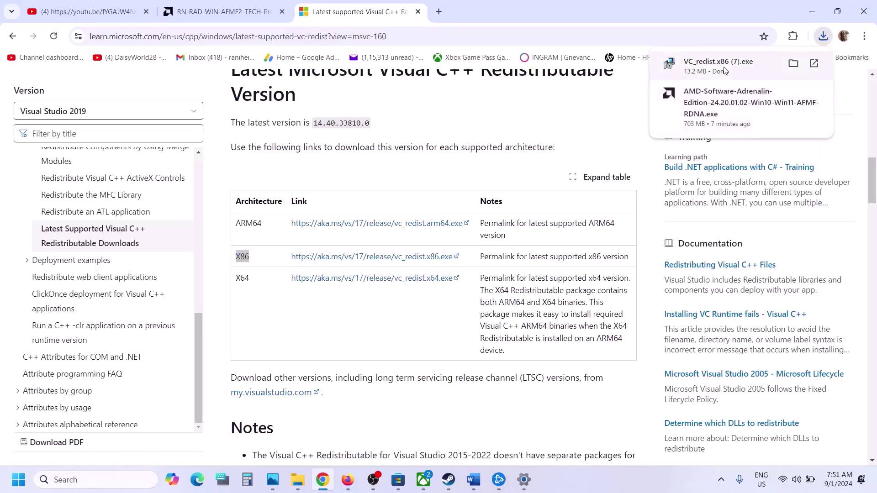
Run the x86 and x64 Visual C++ 2015-2022 redistributable installers and start repairing both.
click(725, 71)
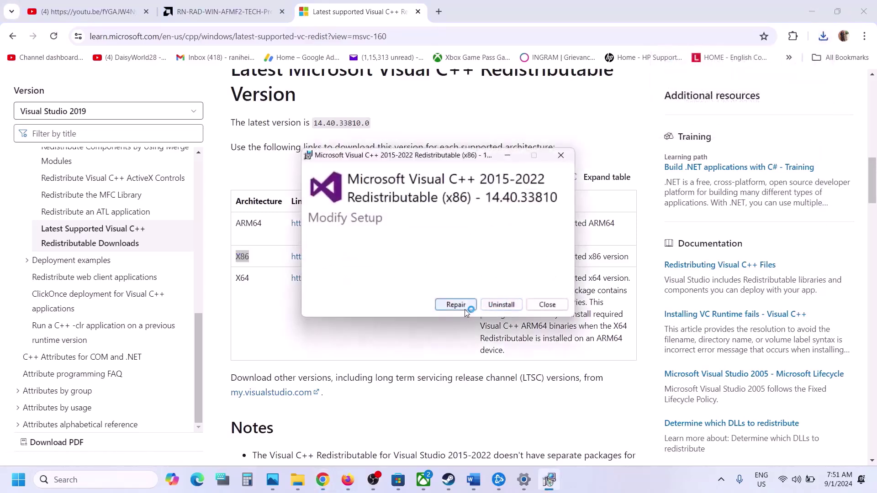
click(466, 309)
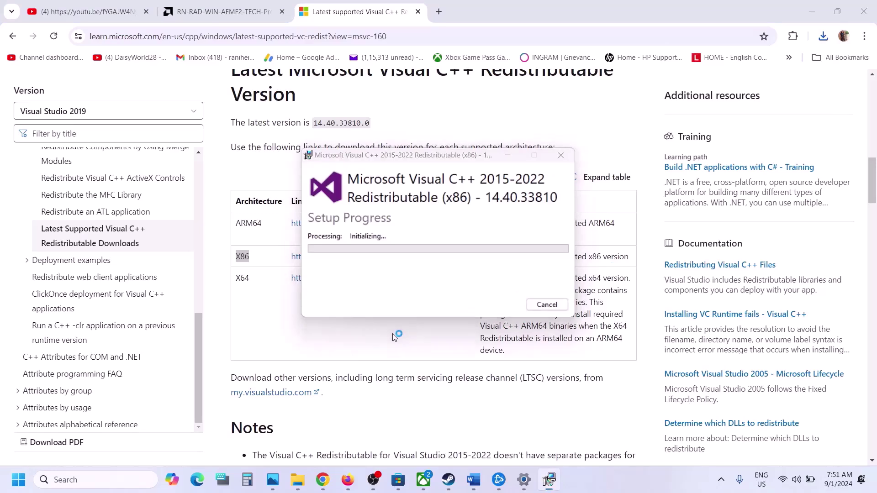
double_click(242, 278)
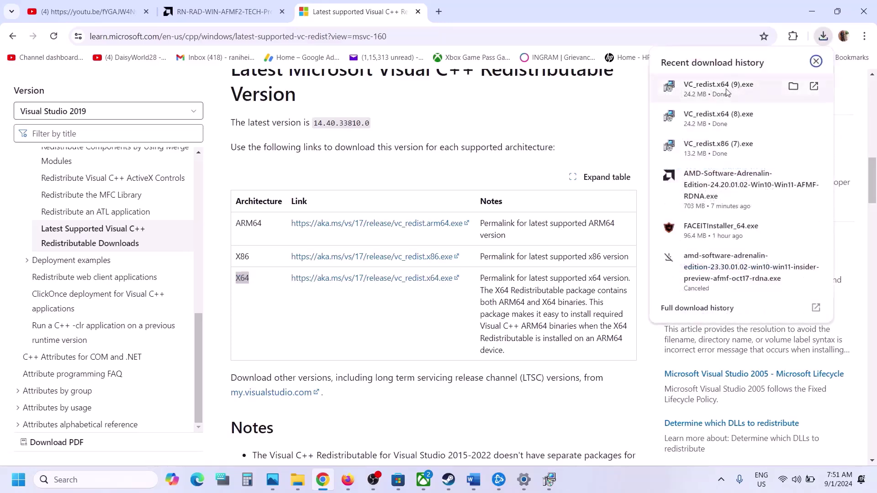
click(726, 88)
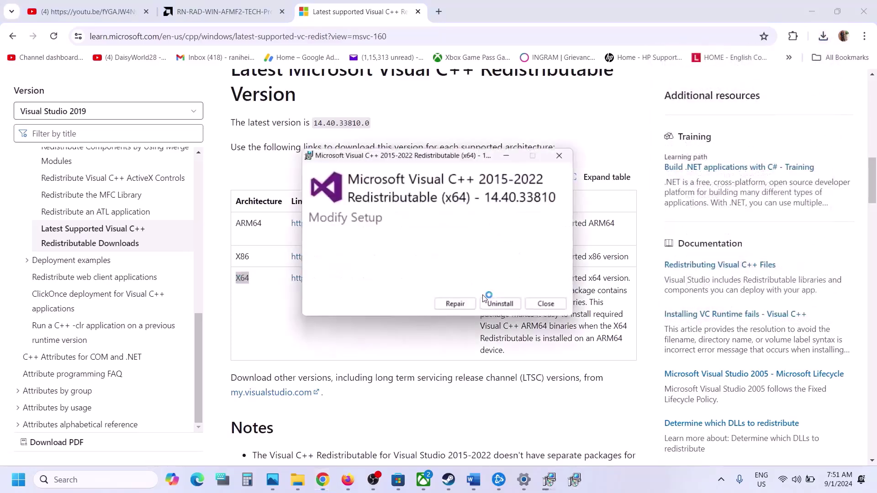
click(457, 305)
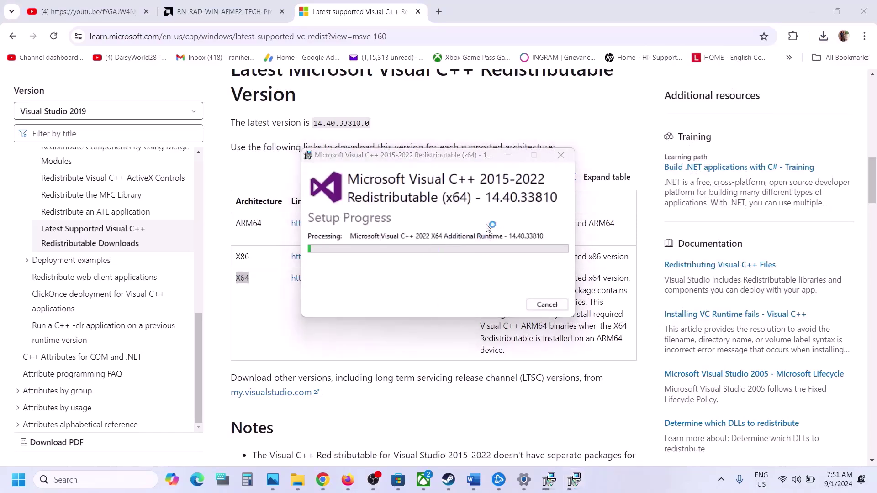
Move the x86 installer aside, check power options without restarting, and return to Word.
click(543, 480)
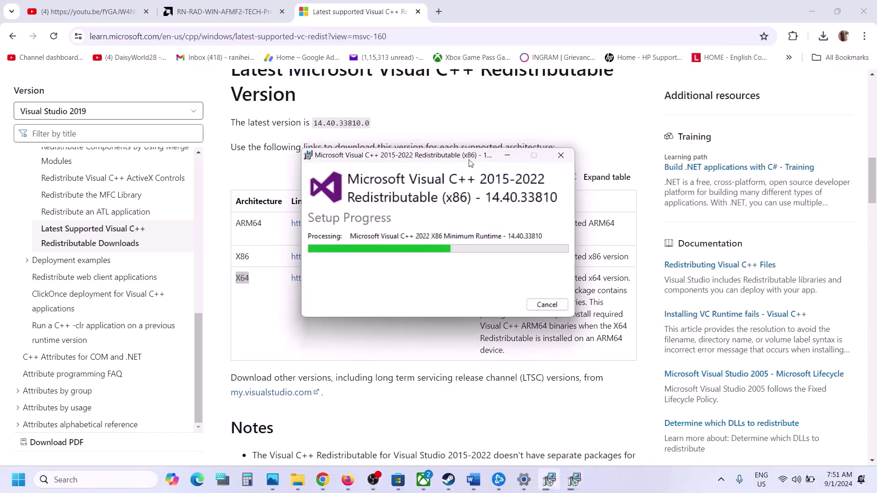
drag(471, 164, 234, 209)
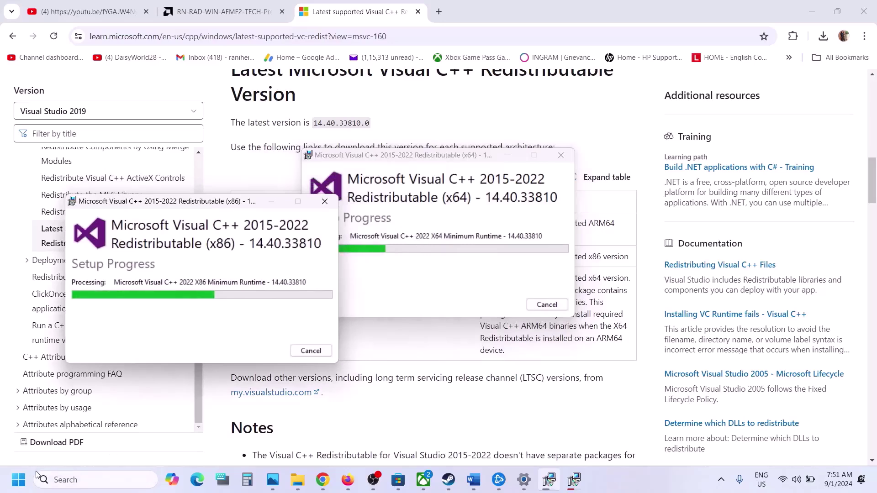
click(18, 480)
click(332, 441)
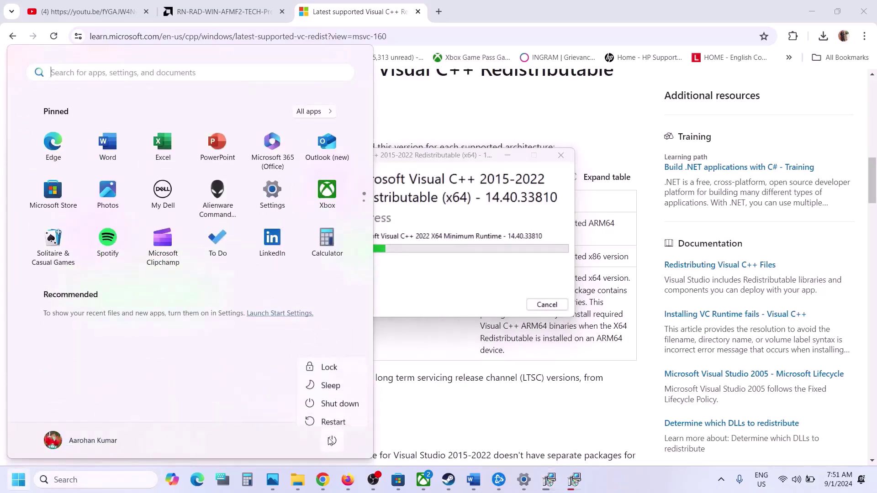
key(Escape)
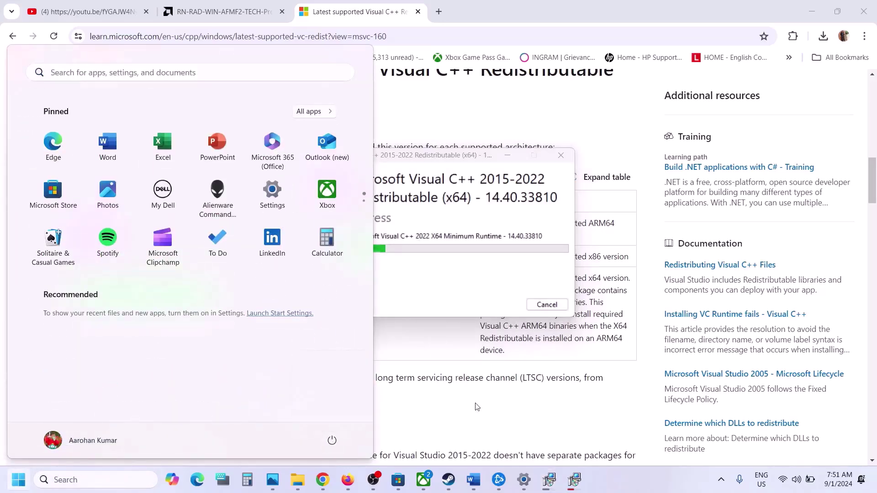
click(447, 480)
click(474, 480)
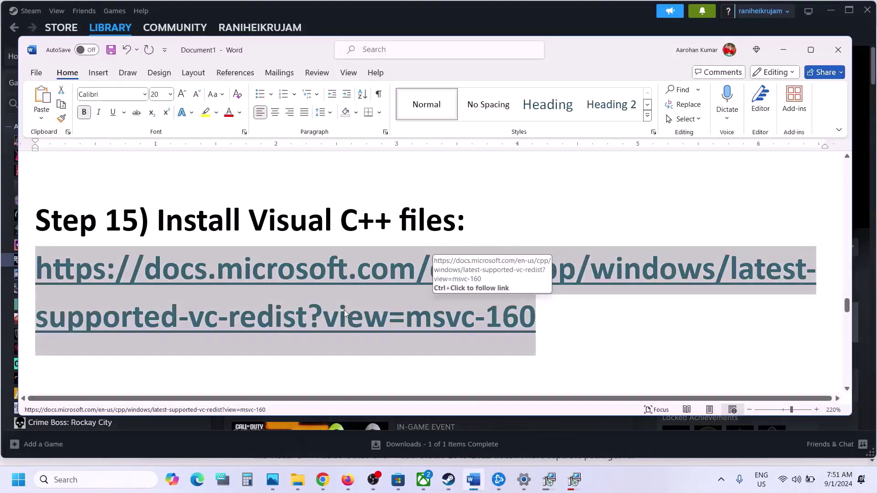
Read Step 16's advice to disconnect multiple monitors and maximize the Word window.
scroll(344, 310, down, 5)
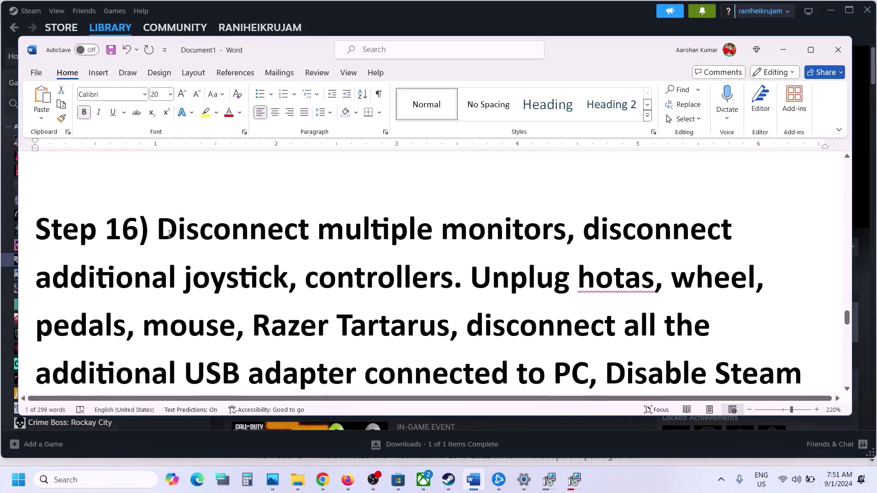
drag(169, 234, 502, 248)
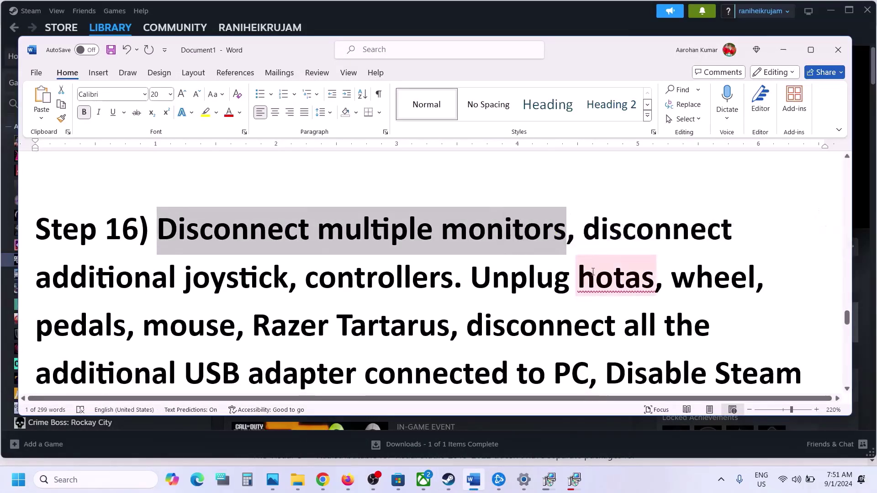
click(613, 279)
click(811, 51)
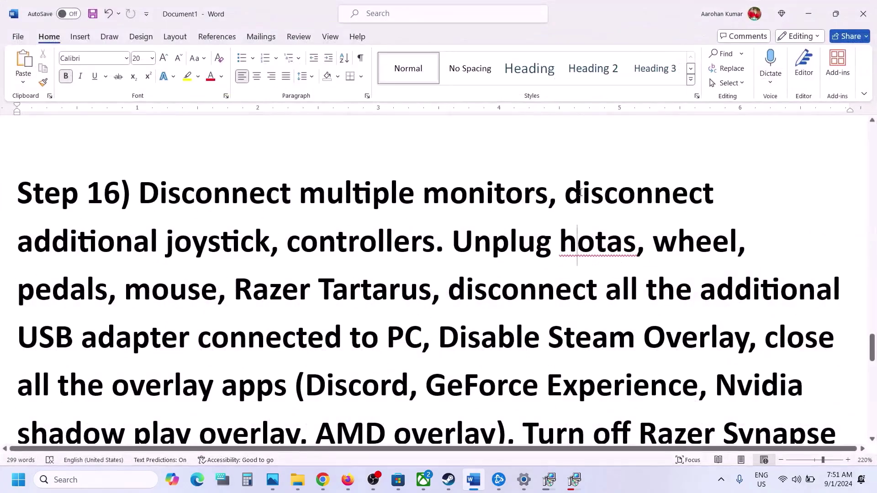
Go over the unplug-devices and Disable Steam Overlay advice, then bring Steam forward.
drag(550, 192, 421, 341)
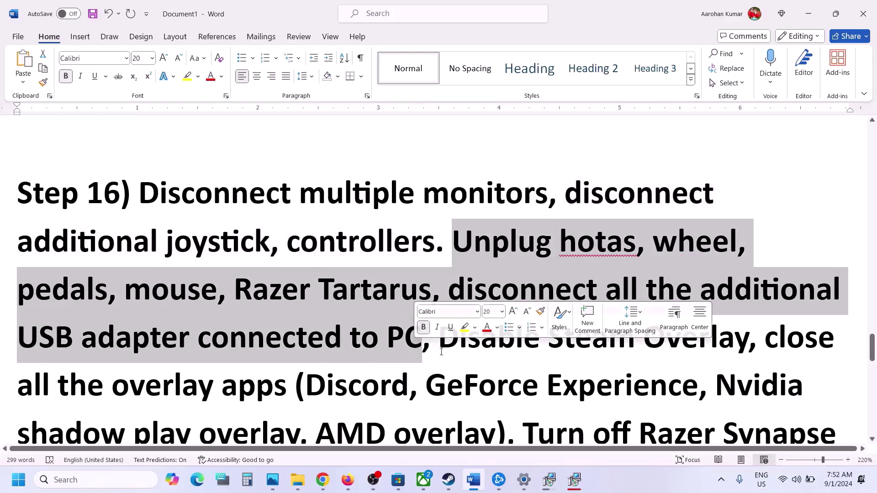
click(441, 351)
scroll(447, 281, down, 1)
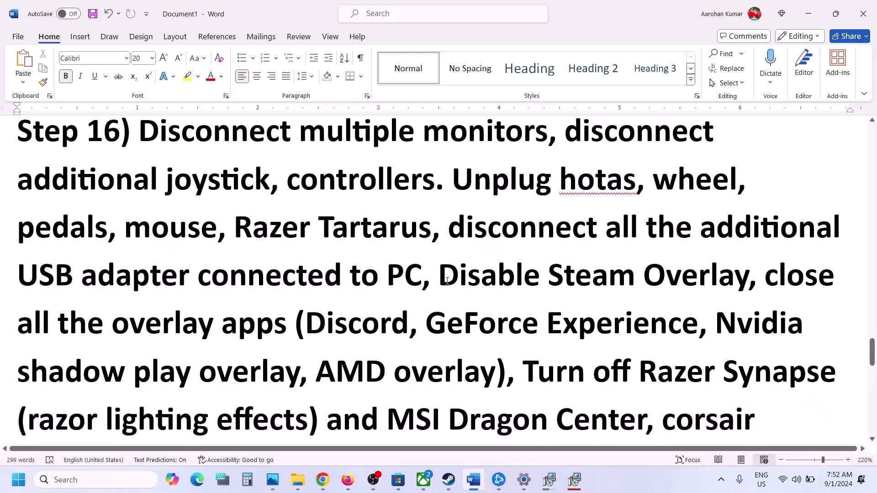
drag(447, 281, 749, 276)
click(448, 480)
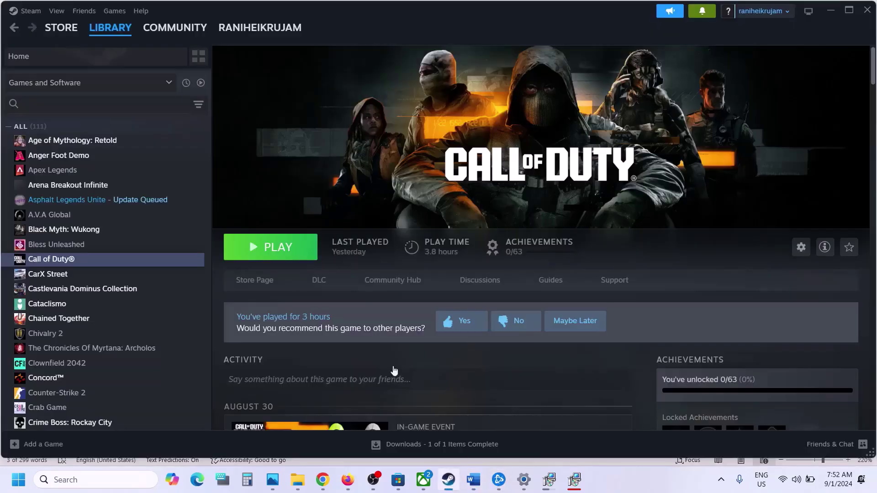
Confirm the Steam Overlay is off in Call of Duty's Properties, then resume the overlay text in Word.
right_click(118, 264)
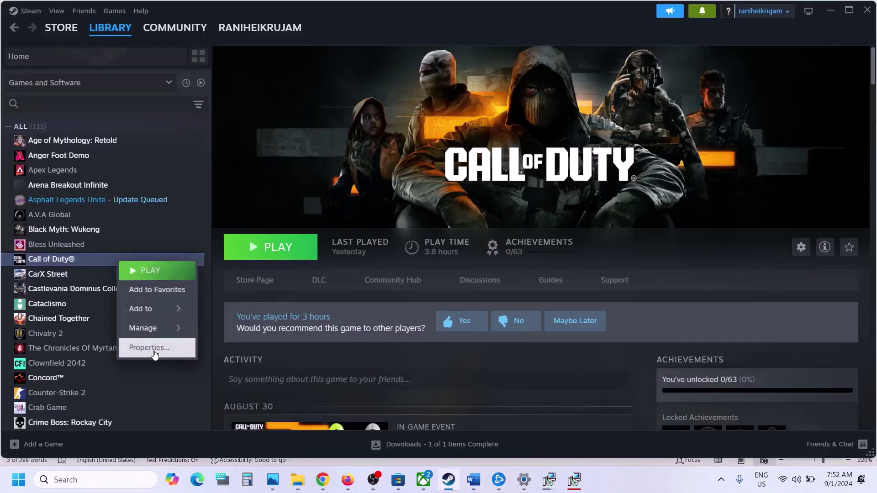
click(145, 347)
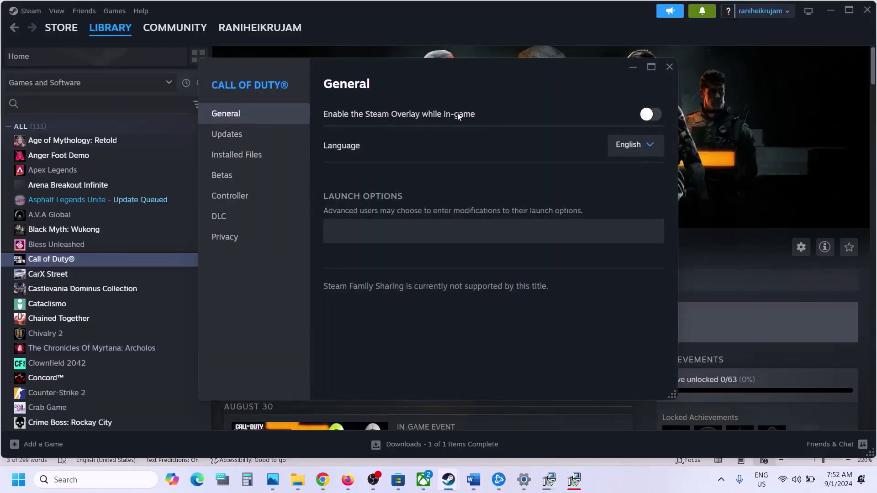
click(675, 63)
click(472, 480)
scroll(164, 256, down, 1)
mouse_move(165, 257)
mouse_down()
mouse_move(634, 269)
mouse_move(587, 263)
mouse_move(209, 310)
mouse_move(161, 261)
mouse_up()
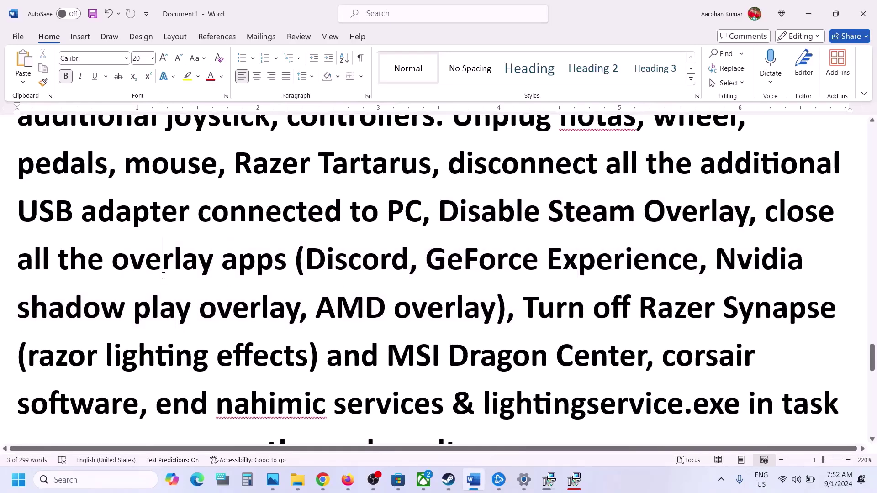
Read Step 16's overlay-apps and remove-the-undervolt advice down to the Step 17 Increase the Virtual Memory heading.
drag(87, 260, 290, 261)
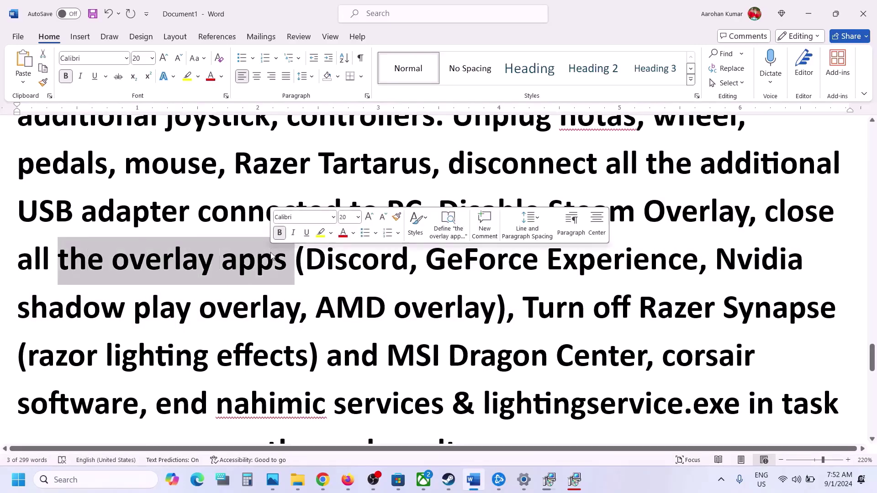
scroll(437, 286, down, 3)
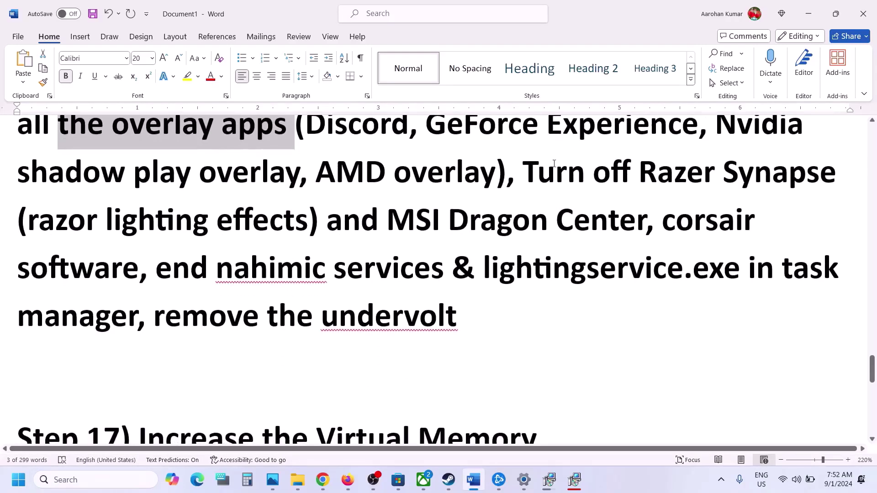
scroll(555, 163, up, 1)
drag(530, 239, 142, 346)
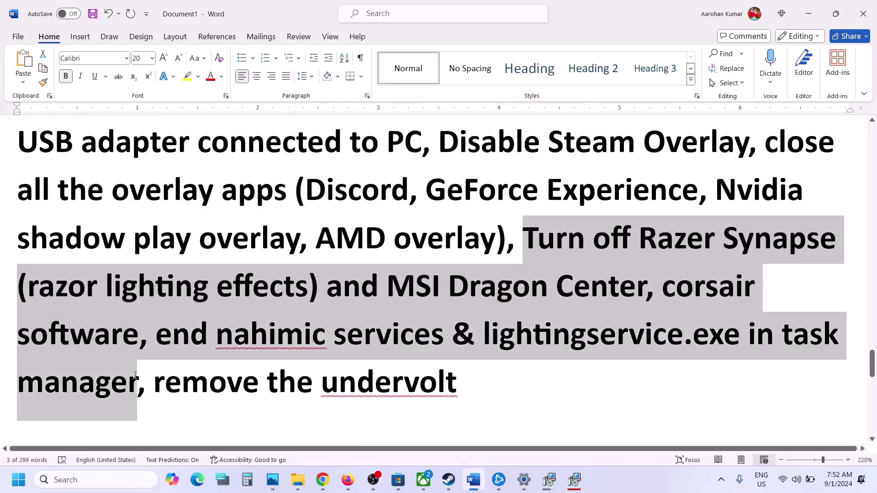
drag(153, 382, 458, 372)
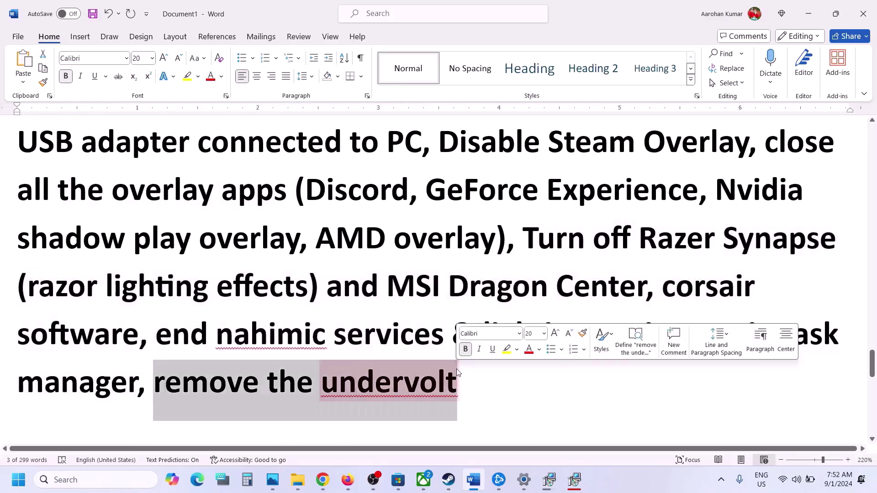
click(288, 295)
scroll(287, 295, down, 4)
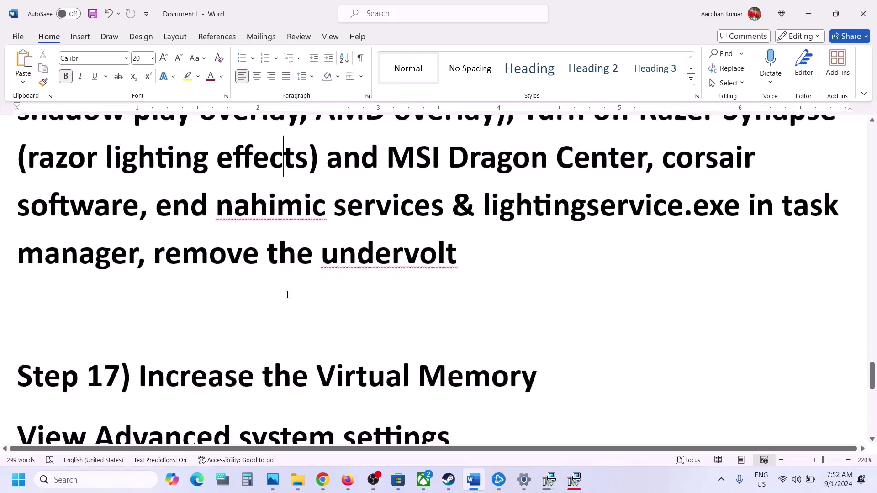
drag(168, 337, 540, 342)
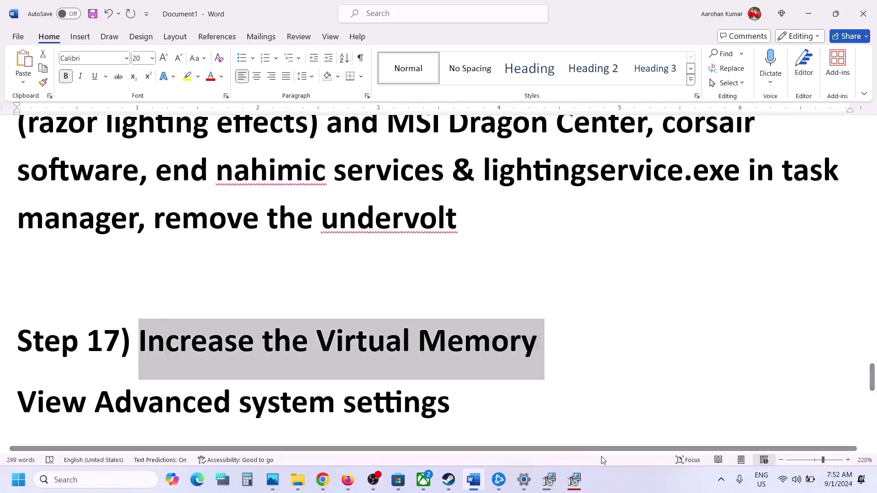
click(599, 483)
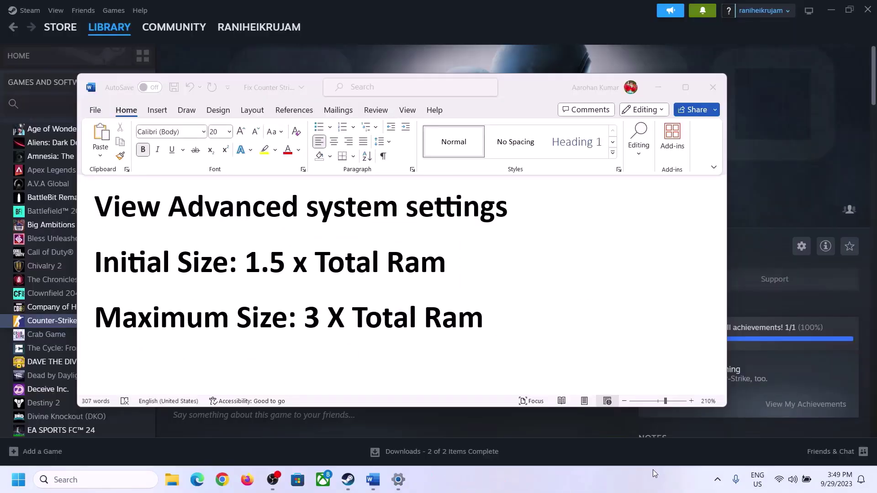